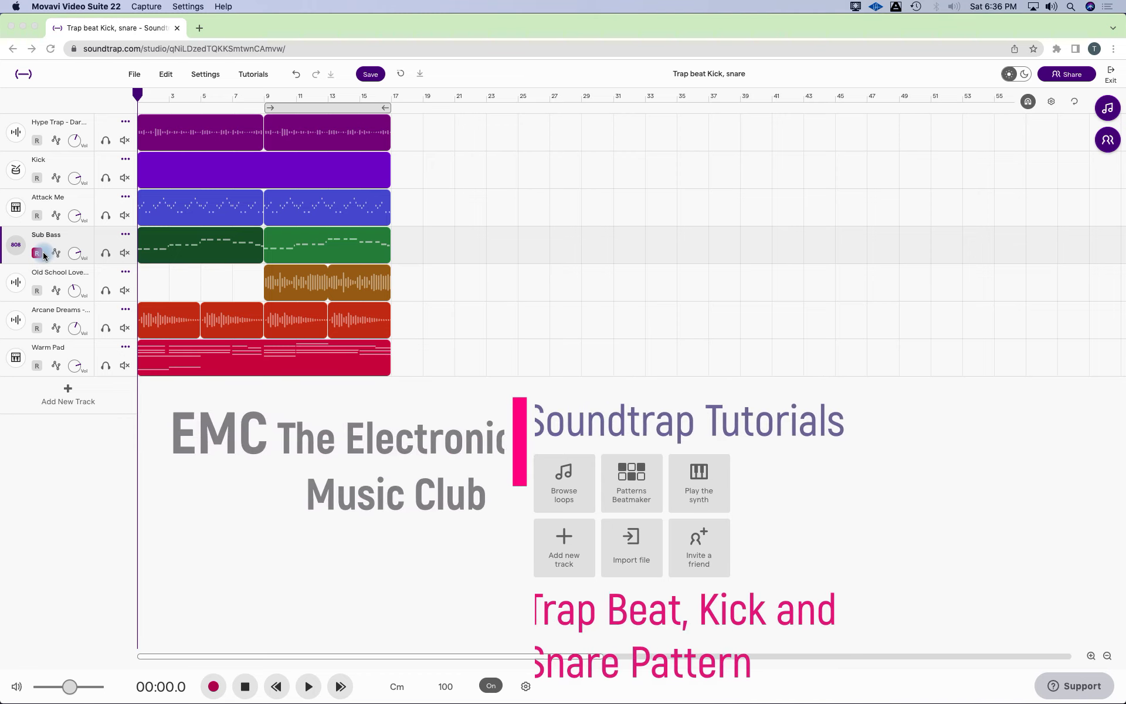
# - Enable a loop range running from bar 1 to bar 17
pyautogui.click(35, 254)
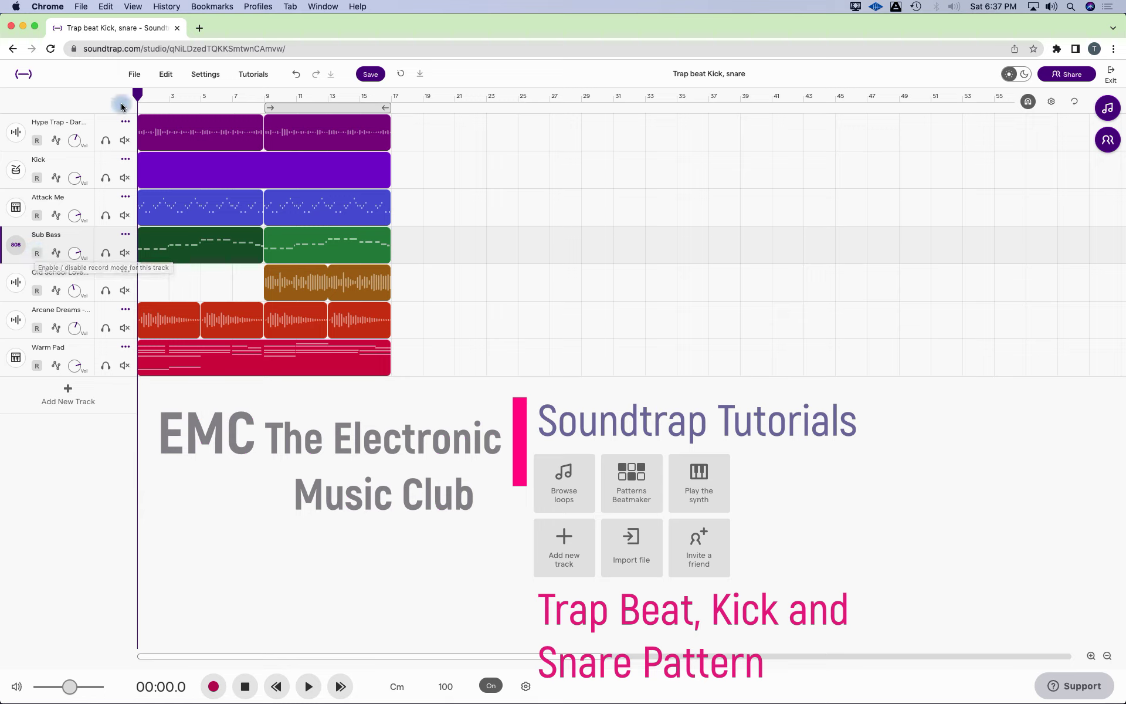
pyautogui.moveTo(172, 143)
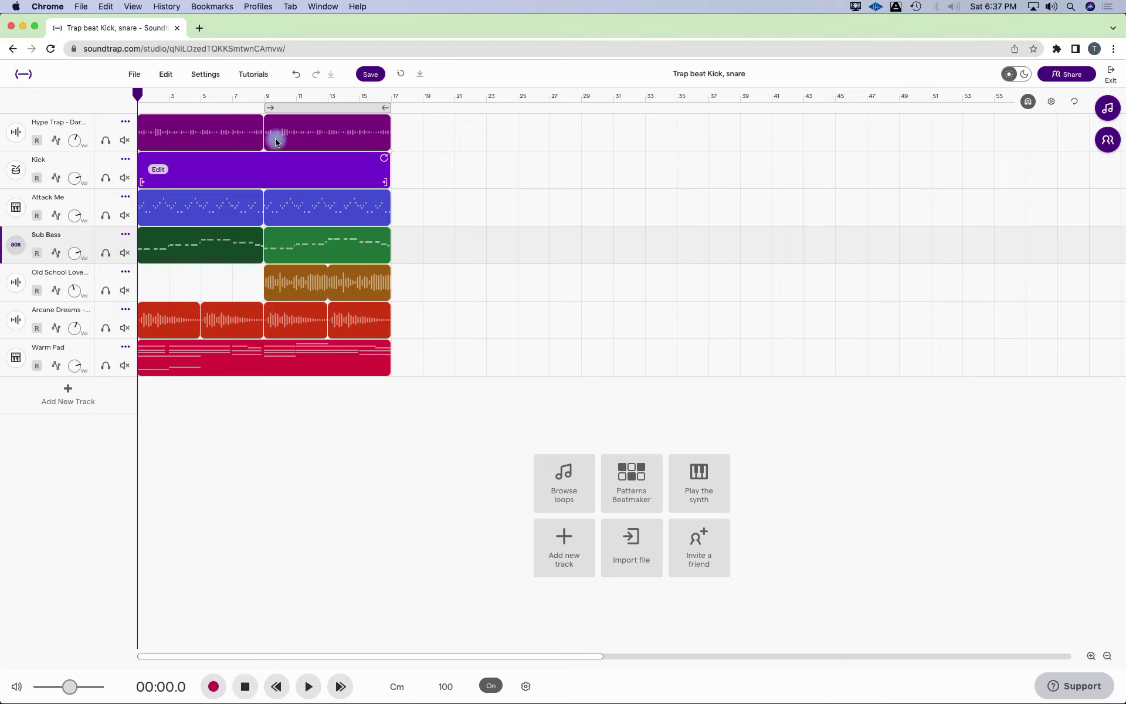
pyautogui.moveTo(302, 107); pyautogui.dragTo(157, 106)
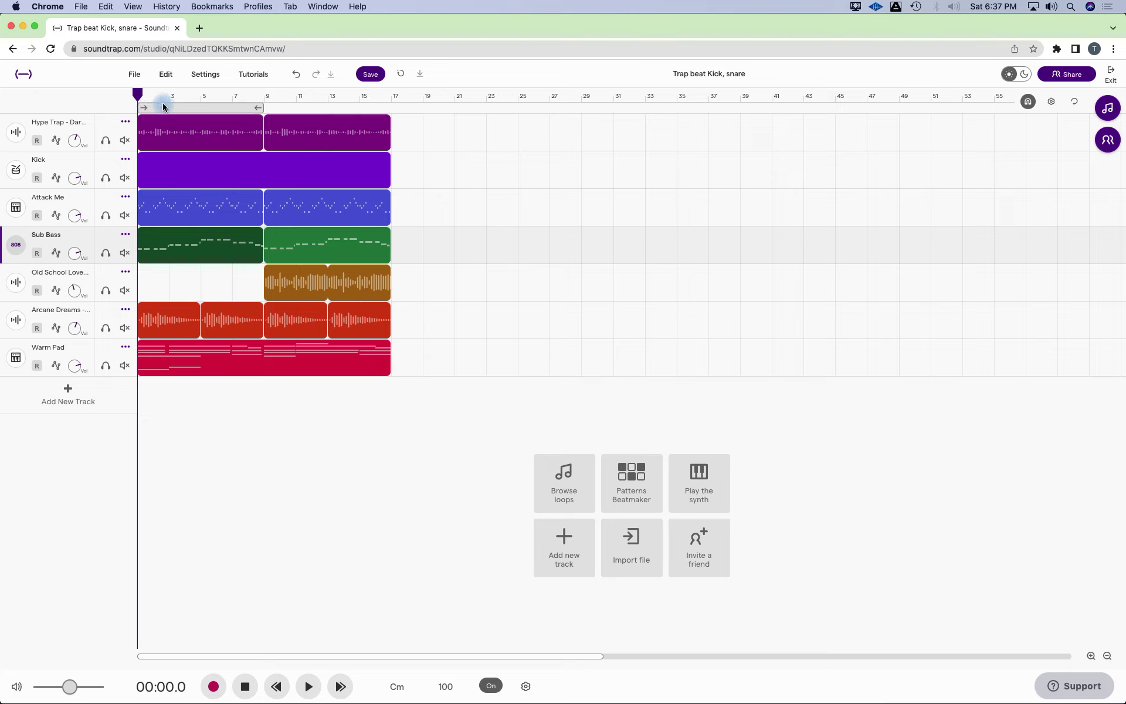
pyautogui.click(240, 111)
pyautogui.moveTo(263, 106); pyautogui.dragTo(391, 106)
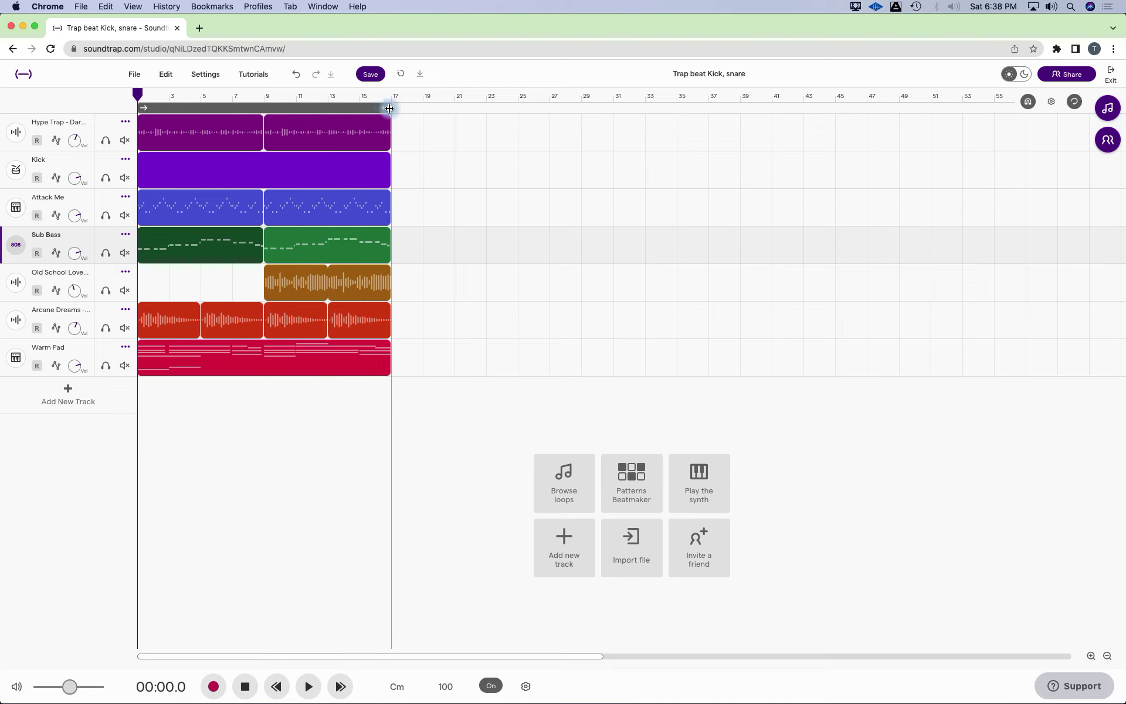
# - Play the arrangement with the metronome off and select the Warm Pad track
pyautogui.click(308, 687)
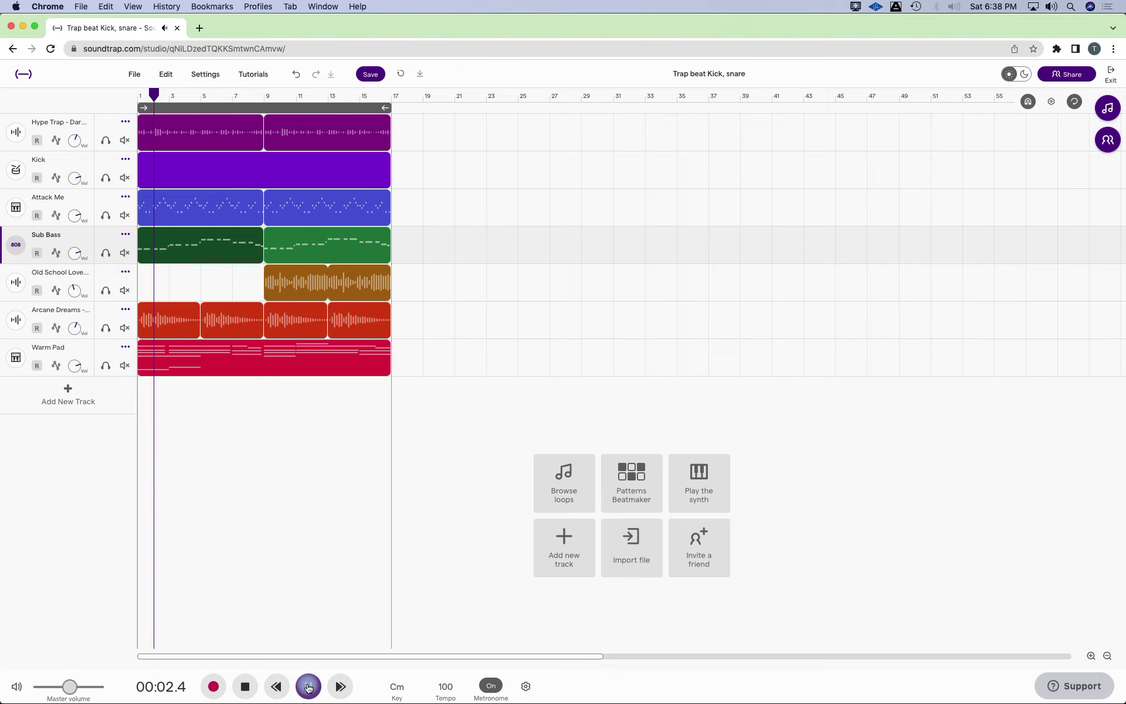
pyautogui.click(493, 686)
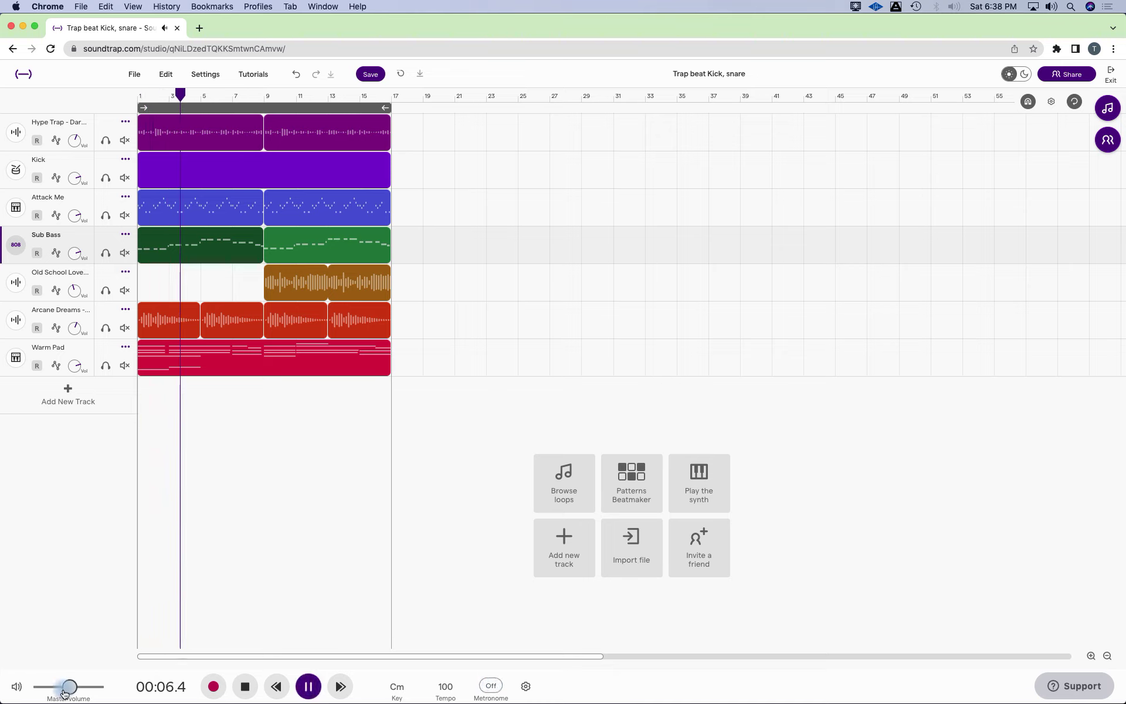
pyautogui.click(92, 687)
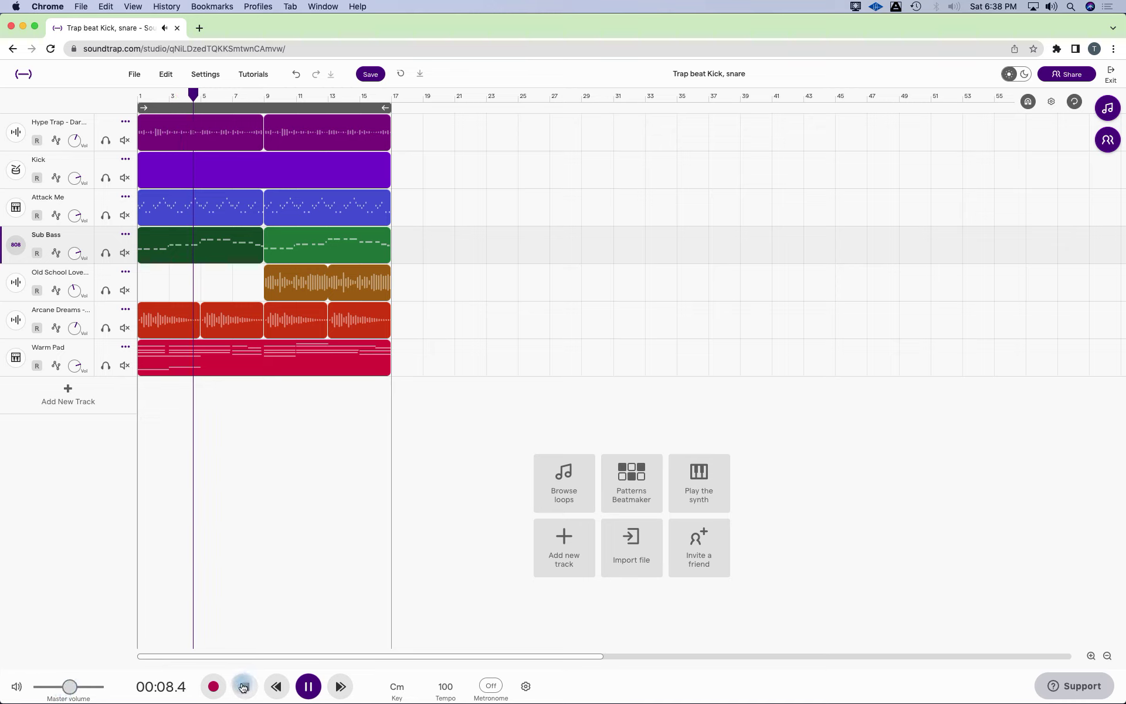
pyautogui.click(148, 356)
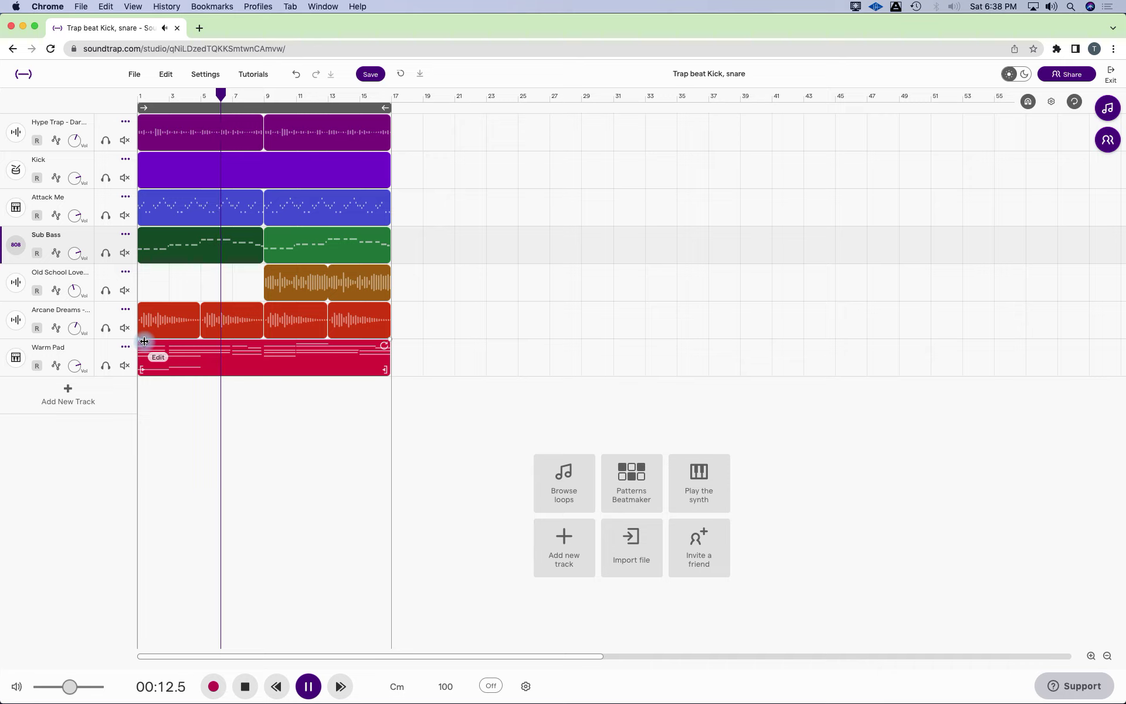
pyautogui.moveTo(69, 368)
pyautogui.click(69, 368)
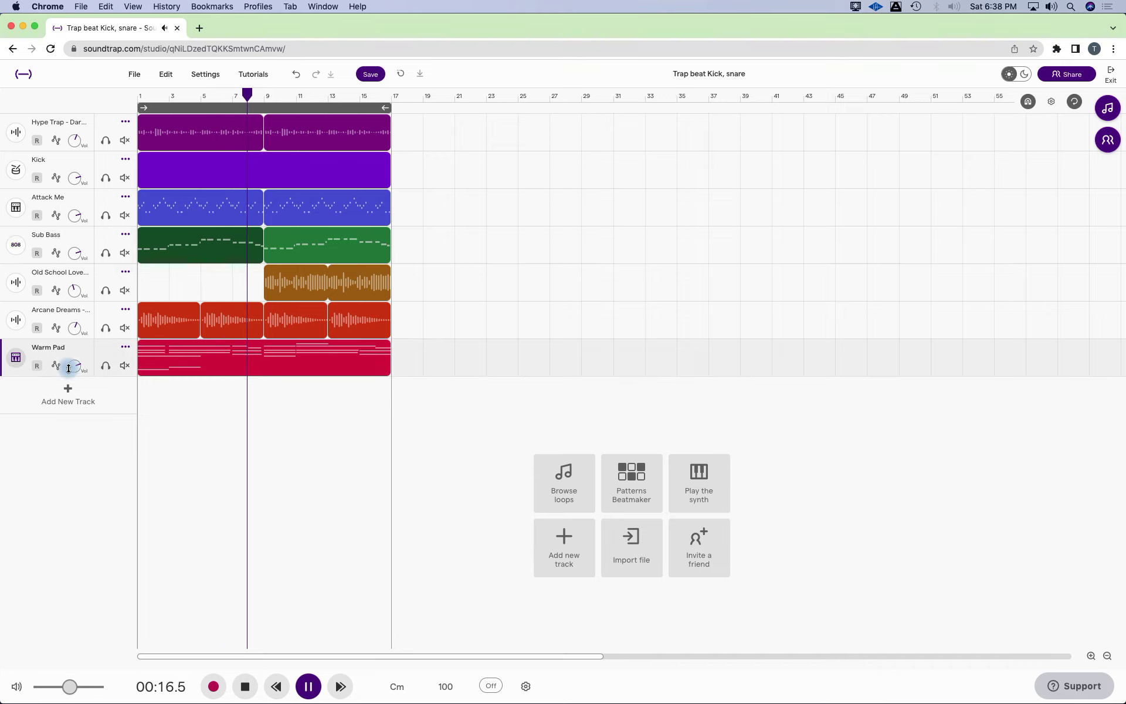
# - Stop playback and open the Kick track's Cosmonaut Kit drum instrument
pyautogui.click(245, 687)
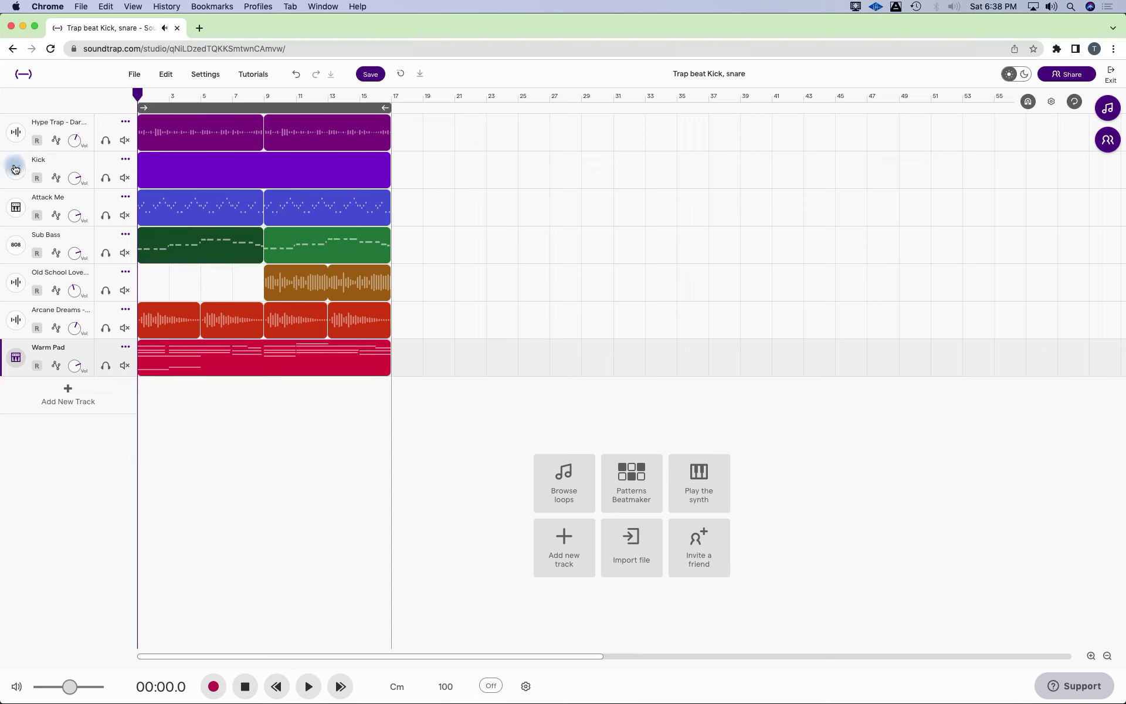
pyautogui.click(51, 165)
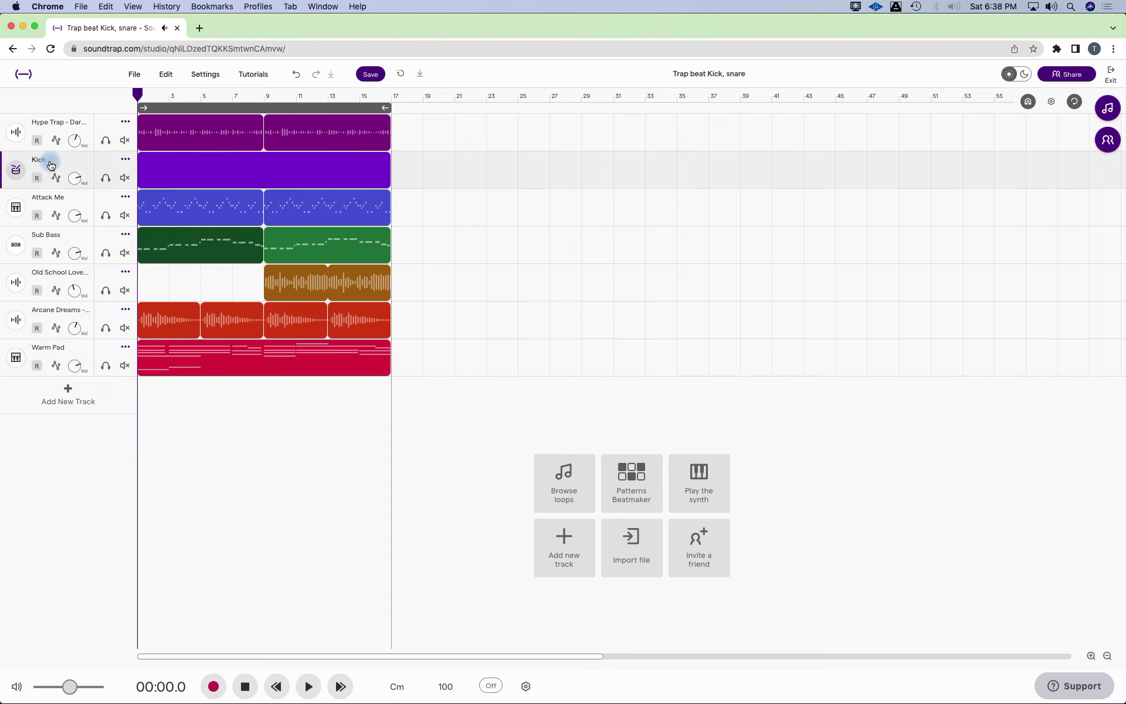
pyautogui.click(16, 170)
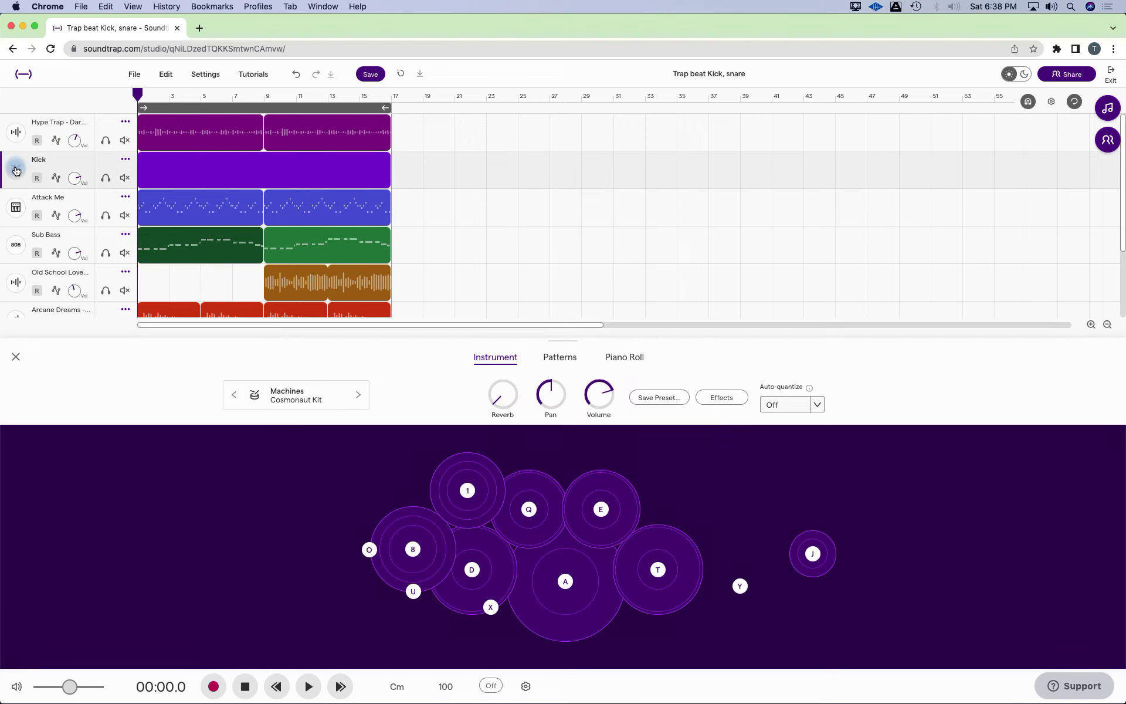
# - Audition the kit's drum sounds on the A and D pads, then close the instrument panel
pyautogui.press('a')
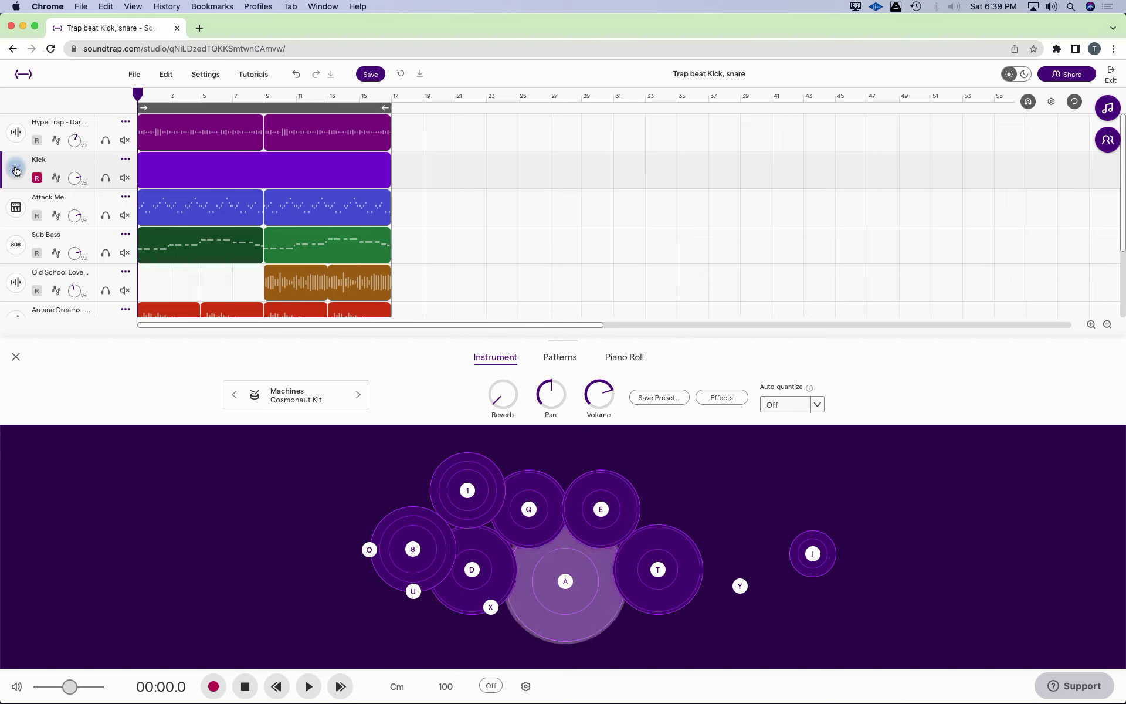
pyautogui.press('a')
pyautogui.press('d')
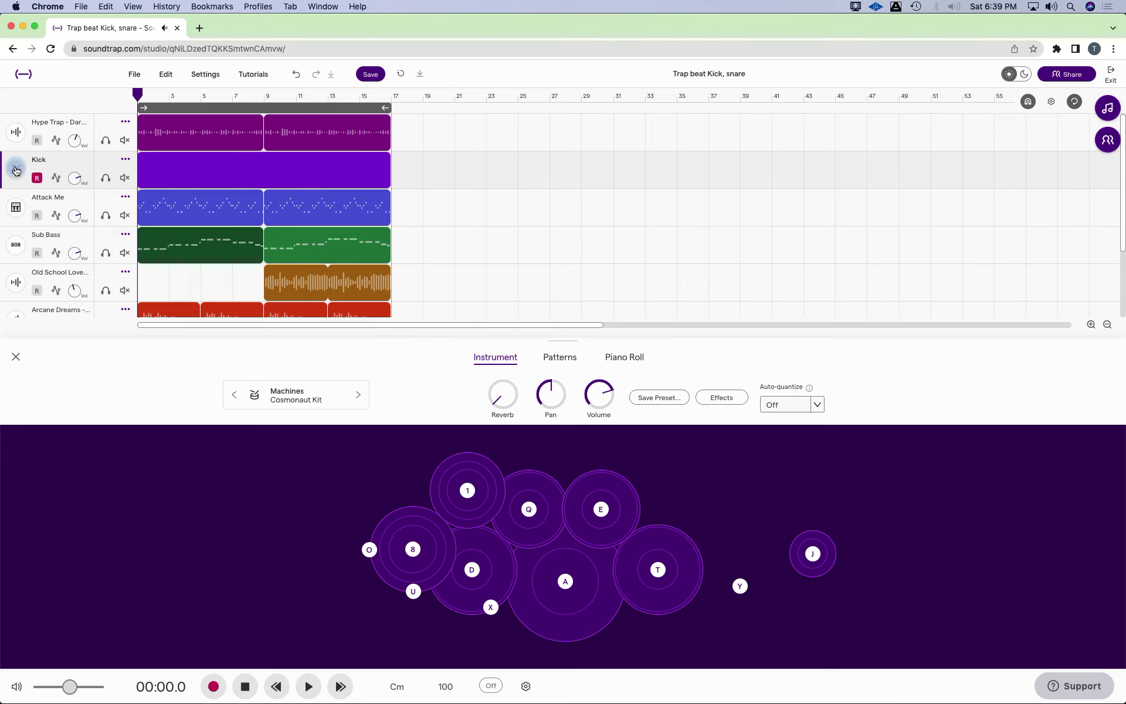
pyautogui.press('d')
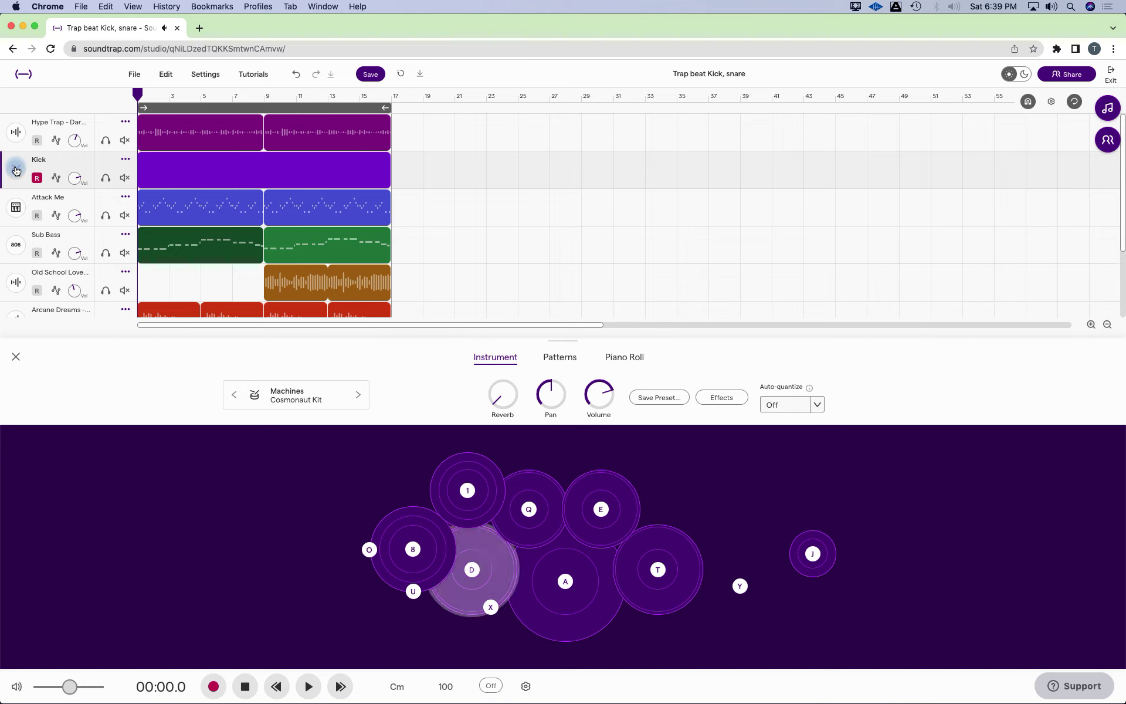
pyautogui.press('d')
pyautogui.press('a')
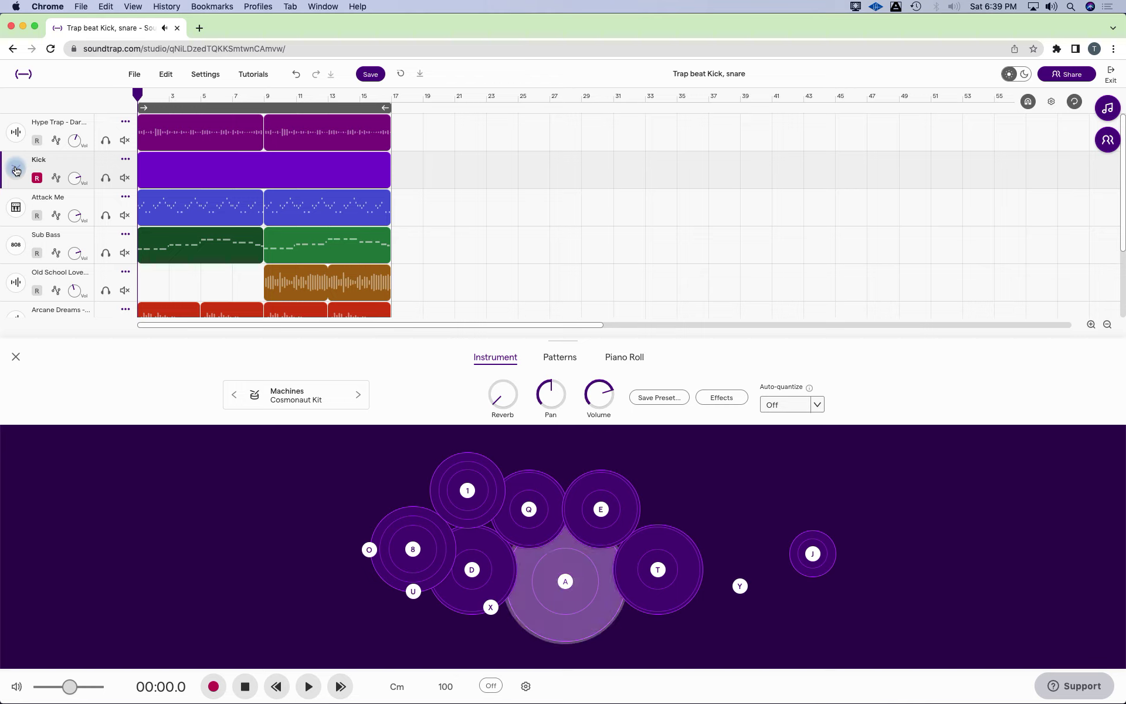
pyautogui.press('d')
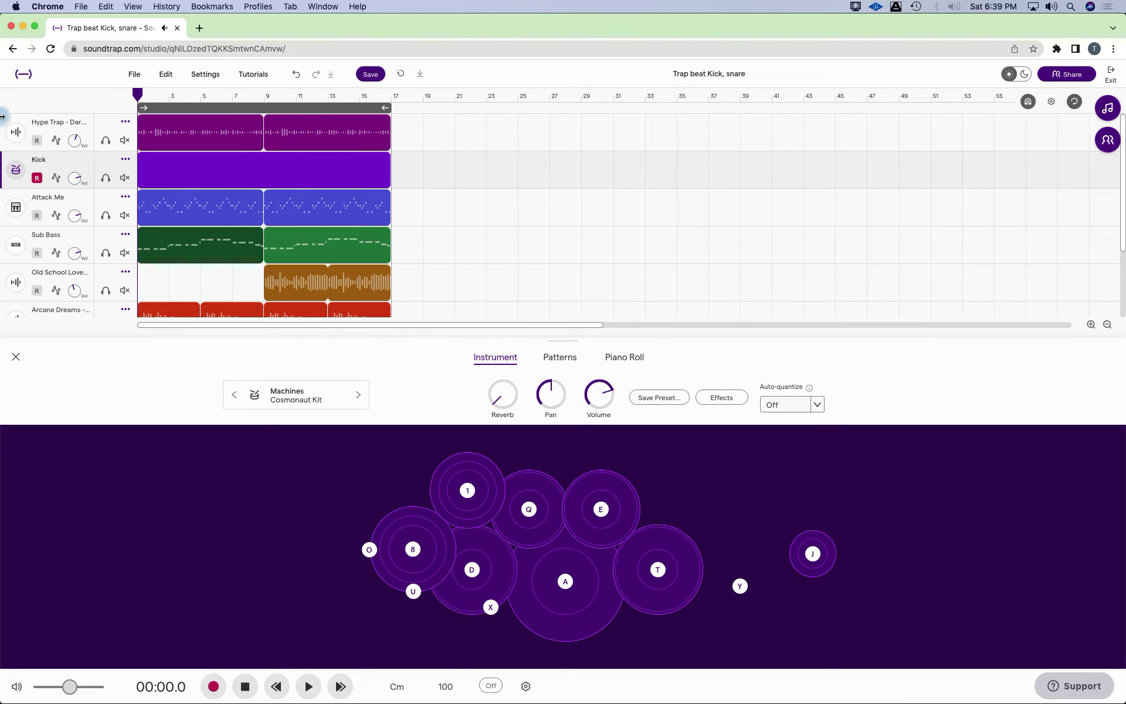
pyautogui.click(12, 357)
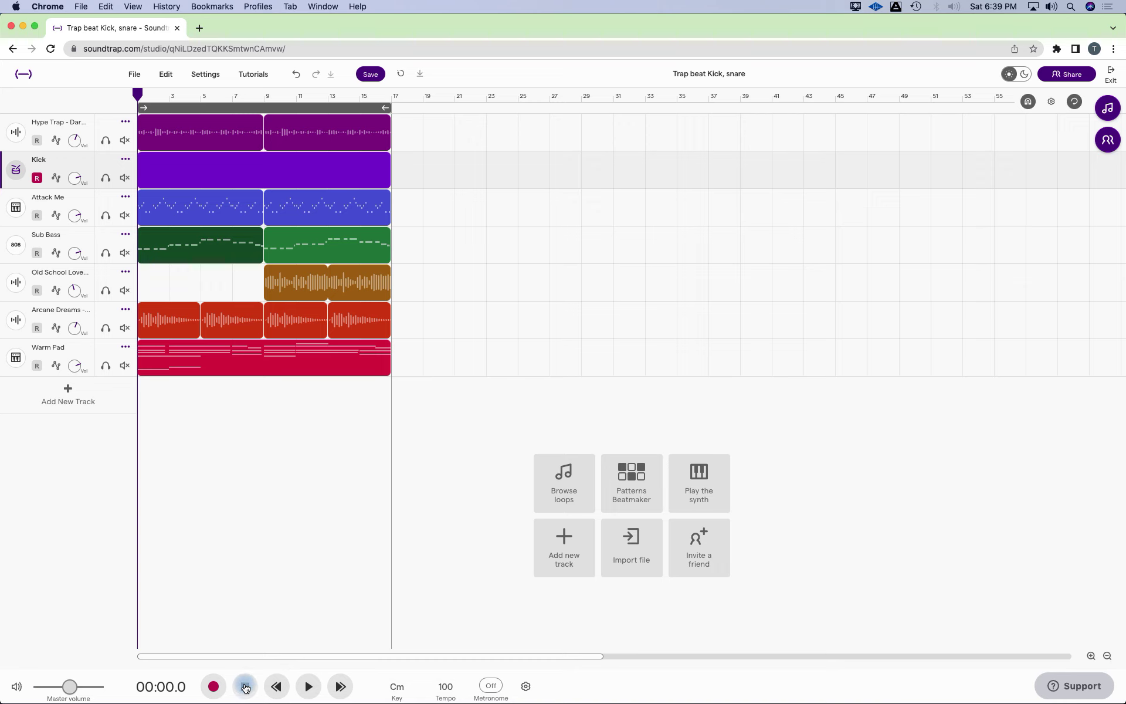
pyautogui.click(16, 172)
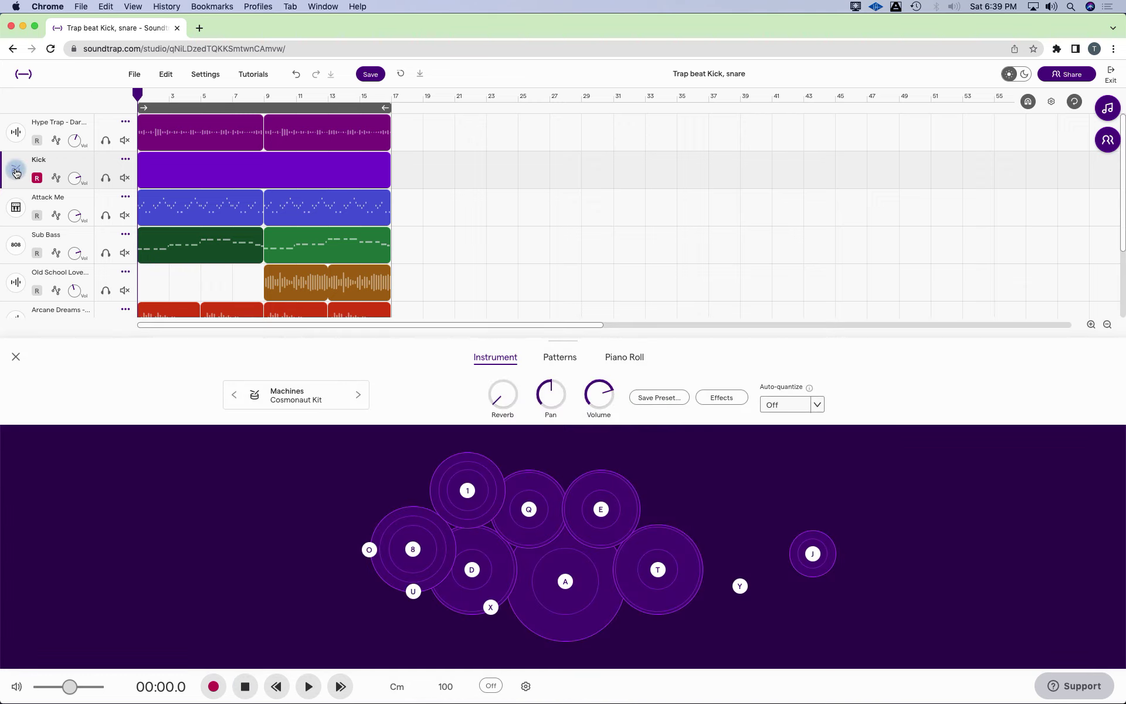
pyautogui.press('a')
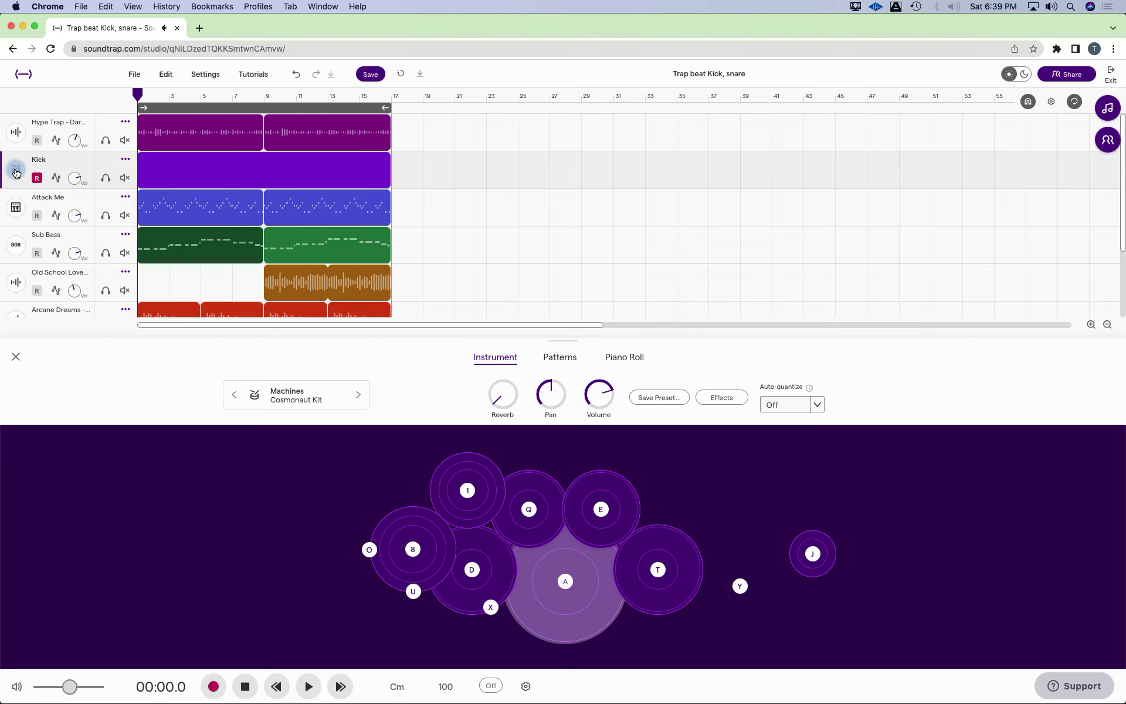
pyautogui.press('d')
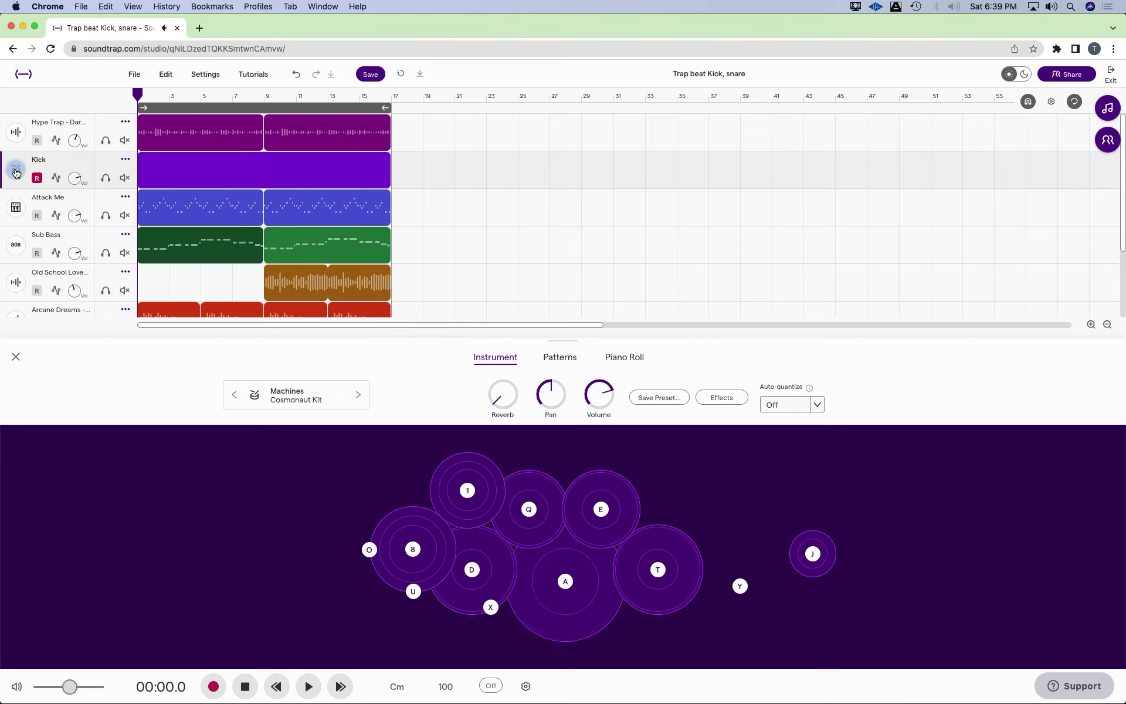
pyautogui.press('a')
pyautogui.press('d')
pyautogui.press('a')
pyautogui.press('d')
pyautogui.press('a')
pyautogui.press('d')
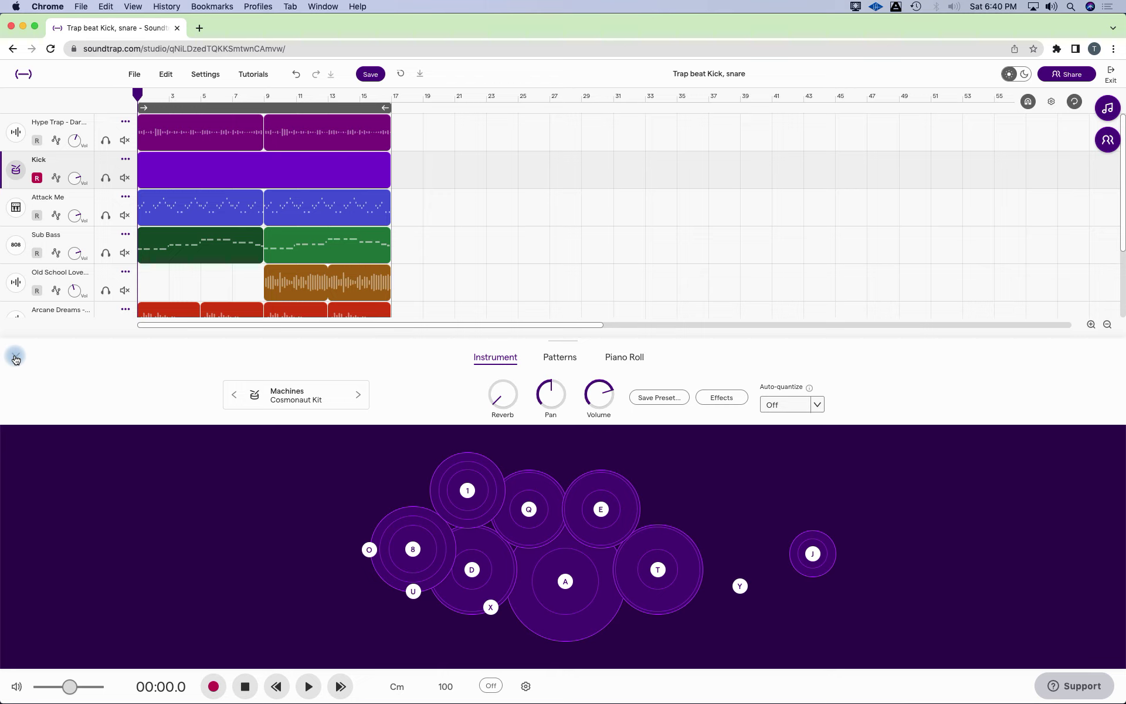
pyautogui.press('a')
pyautogui.press('d')
pyautogui.press('j')
pyautogui.press('d')
pyautogui.press('t')
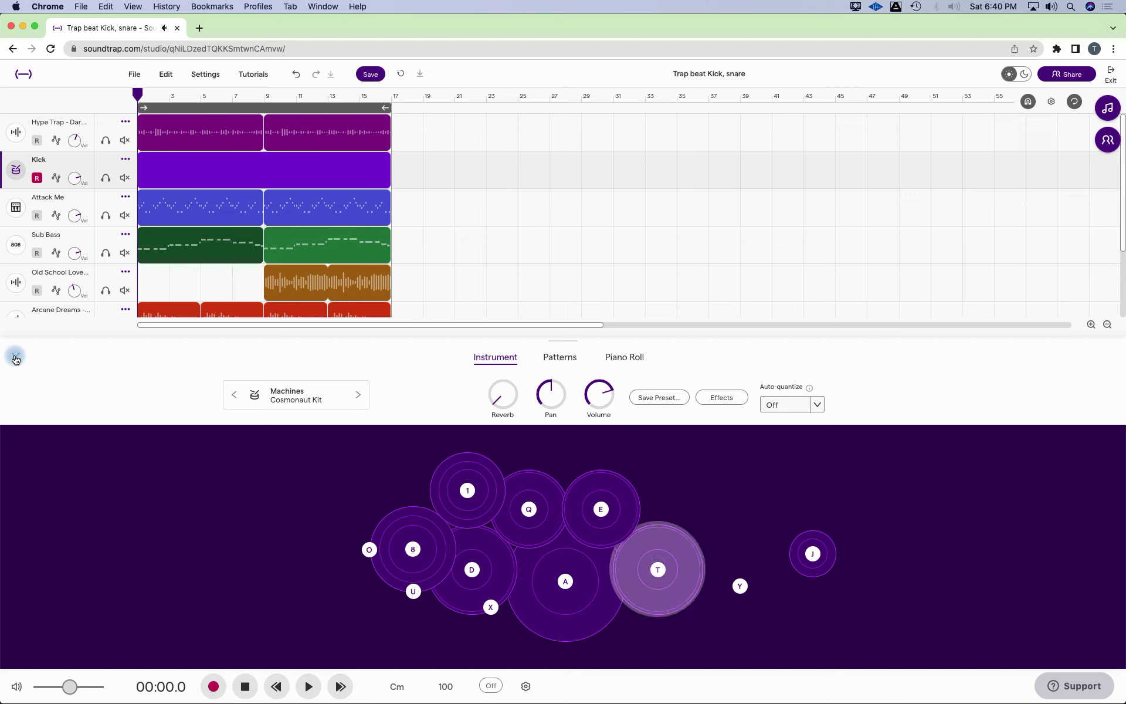
pyautogui.press('o')
pyautogui.press('a')
pyautogui.press('x')
pyautogui.press('d')
pyautogui.press('j')
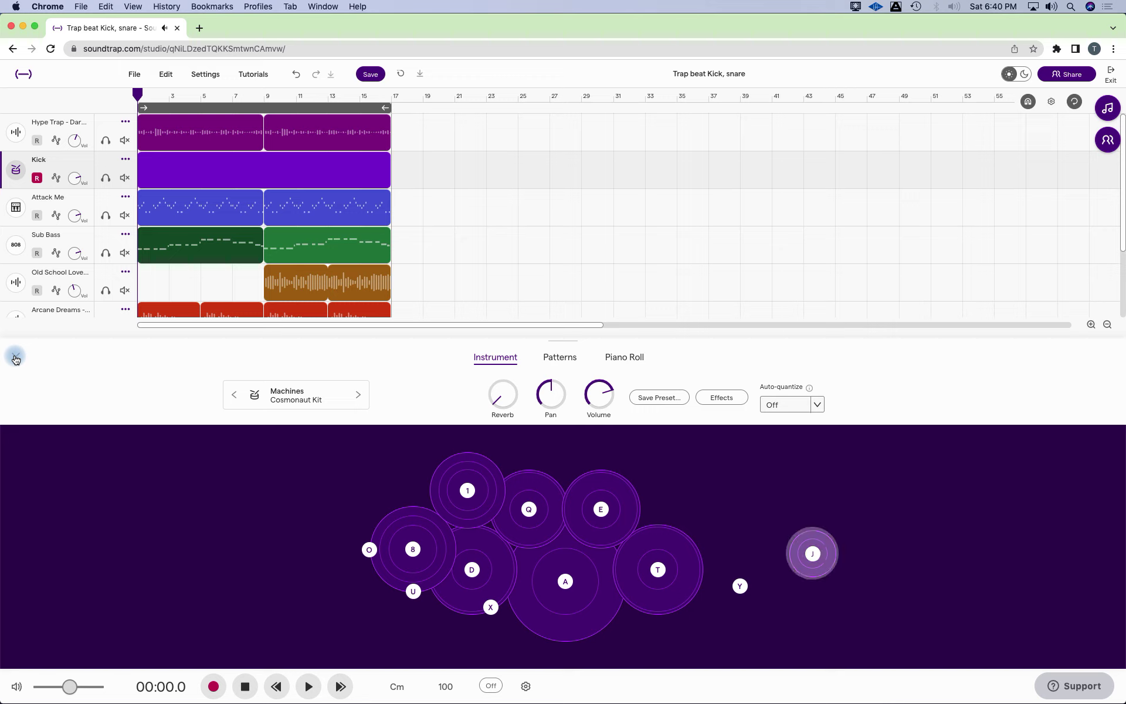
pyautogui.press('d')
pyautogui.press('t')
pyautogui.press('o')
pyautogui.press('e')
pyautogui.press('8')
pyautogui.press('q')
pyautogui.press('1')
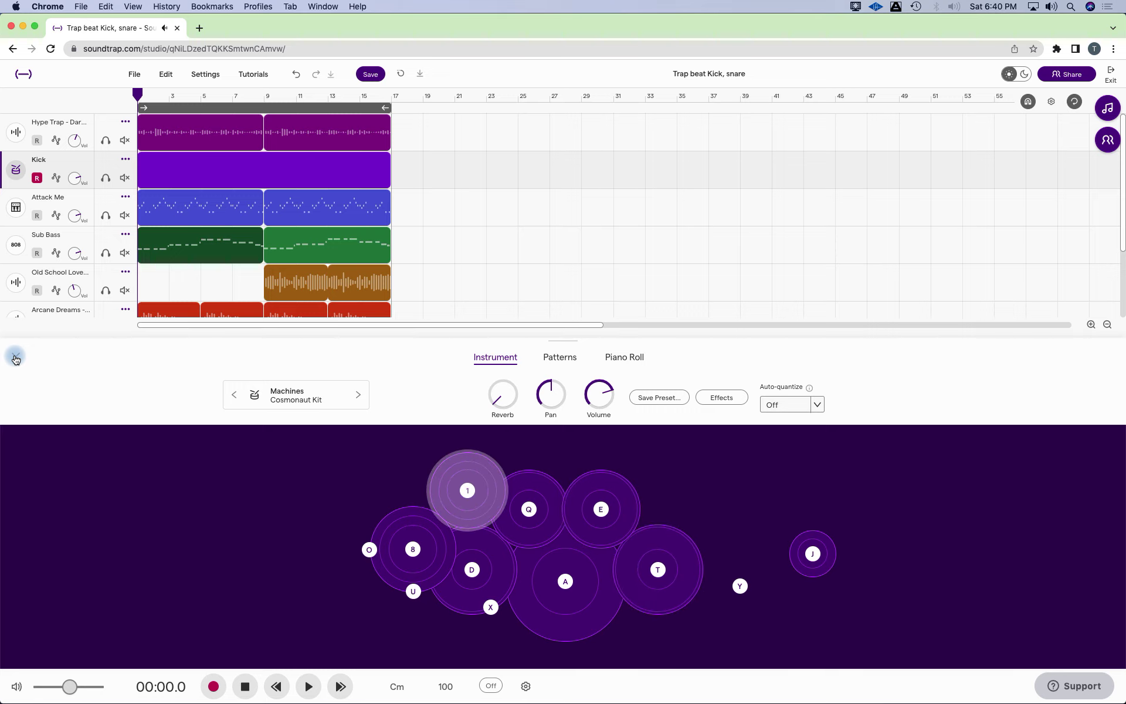
pyautogui.press('y')
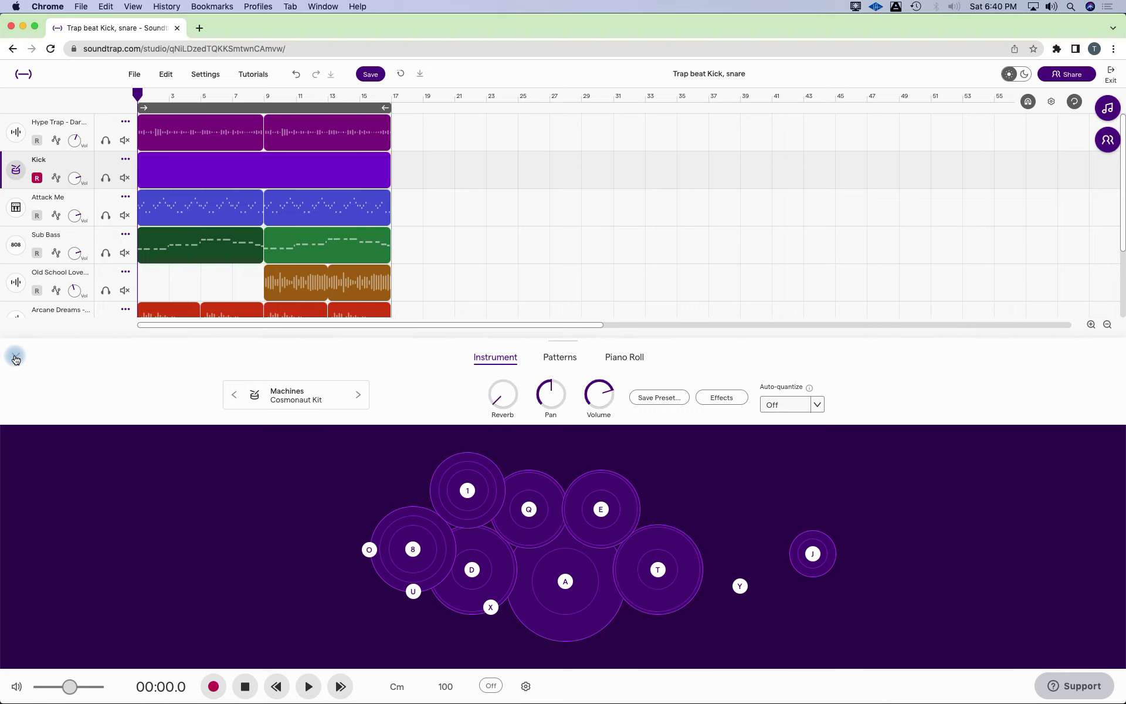
pyautogui.press('a')
pyautogui.press('d')
pyautogui.press('a')
pyautogui.press('a')
pyautogui.press('d')
pyautogui.click(13, 357)
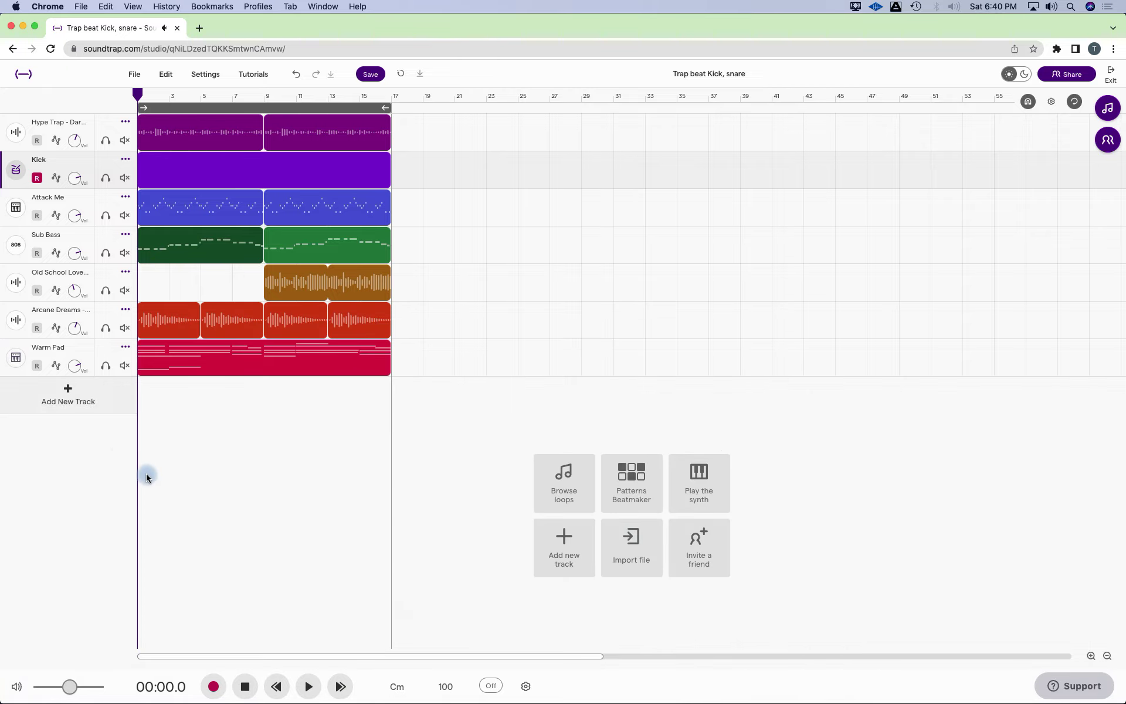
# - Turn the metronome back on, record the kick pattern after the count-in, and stop recording
pyautogui.click(244, 688)
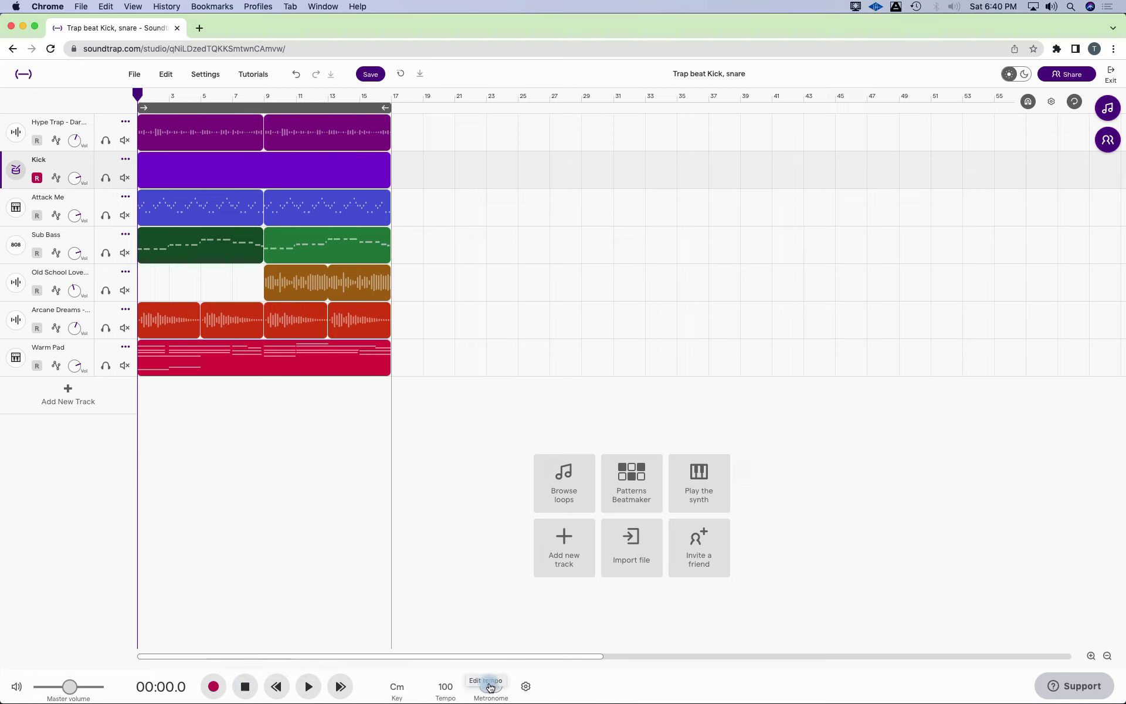
pyautogui.click(490, 686)
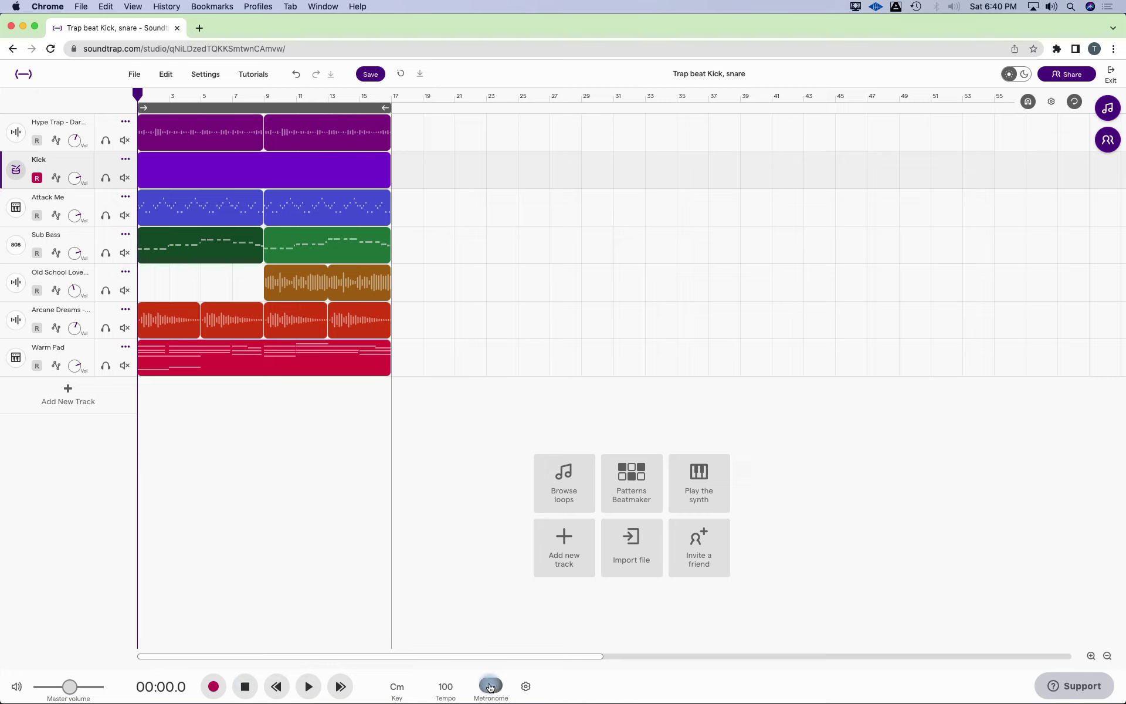
pyautogui.click(212, 686)
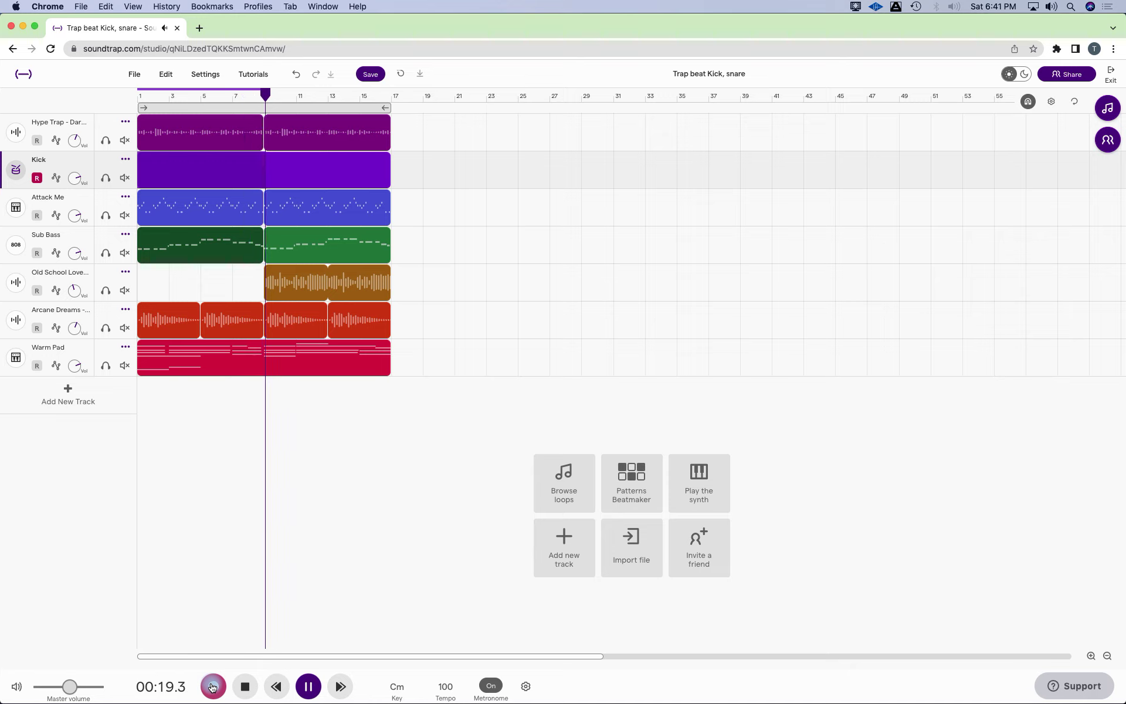
pyautogui.press('space')
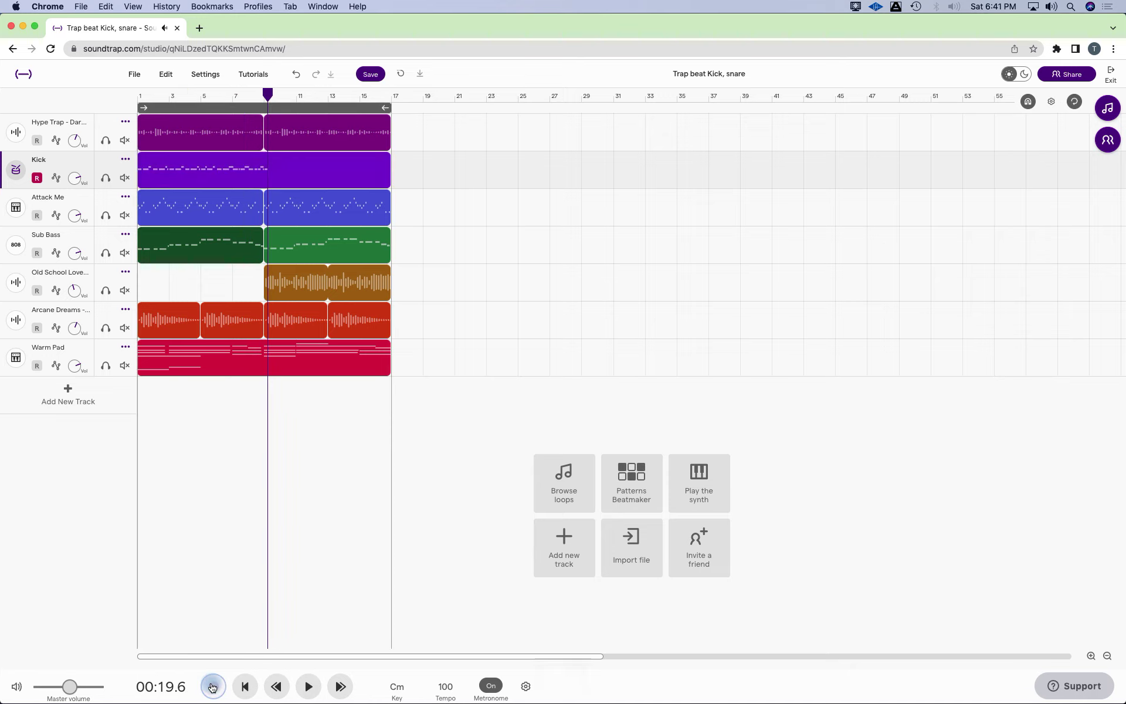
pyautogui.moveTo(289, 170)
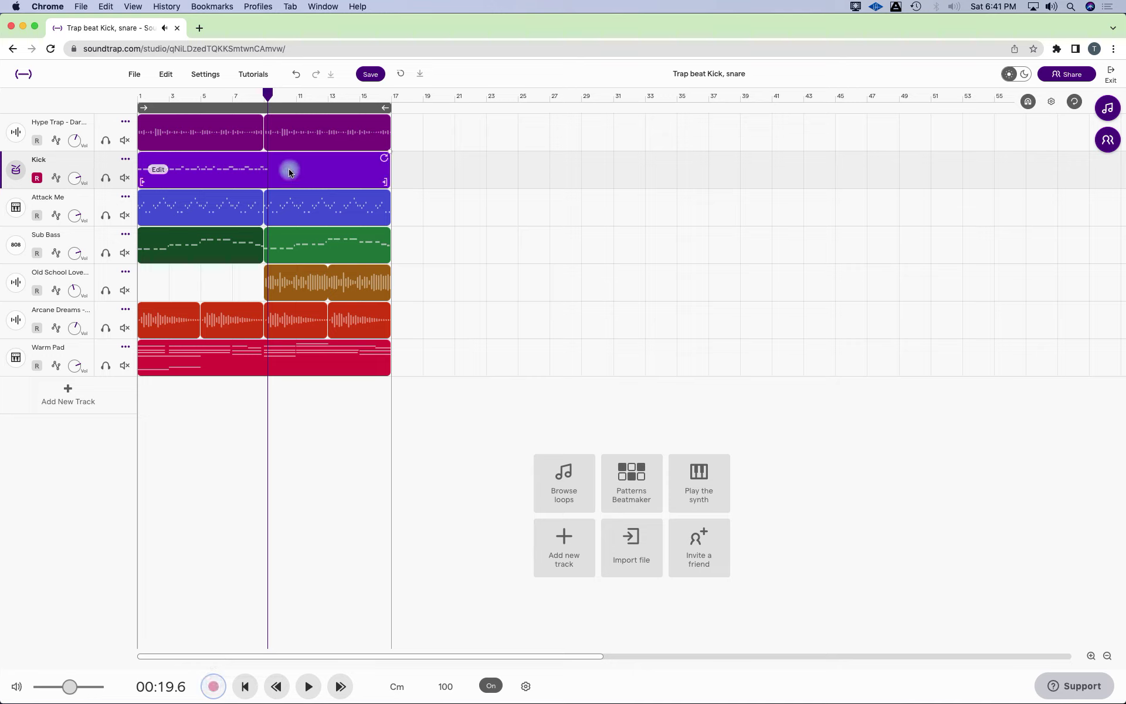
# - Reset the playhead and inspect the Kick region's quantize options without changing anything
pyautogui.click(245, 686)
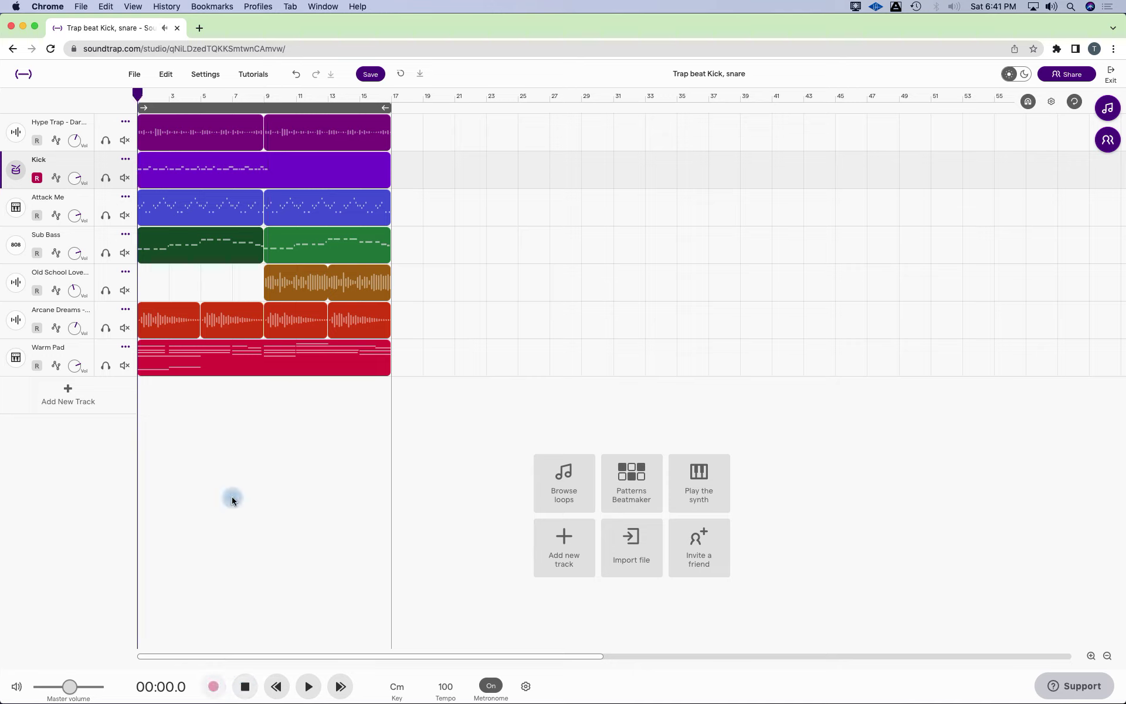
pyautogui.rightClick(156, 170)
pyautogui.press('Escape')
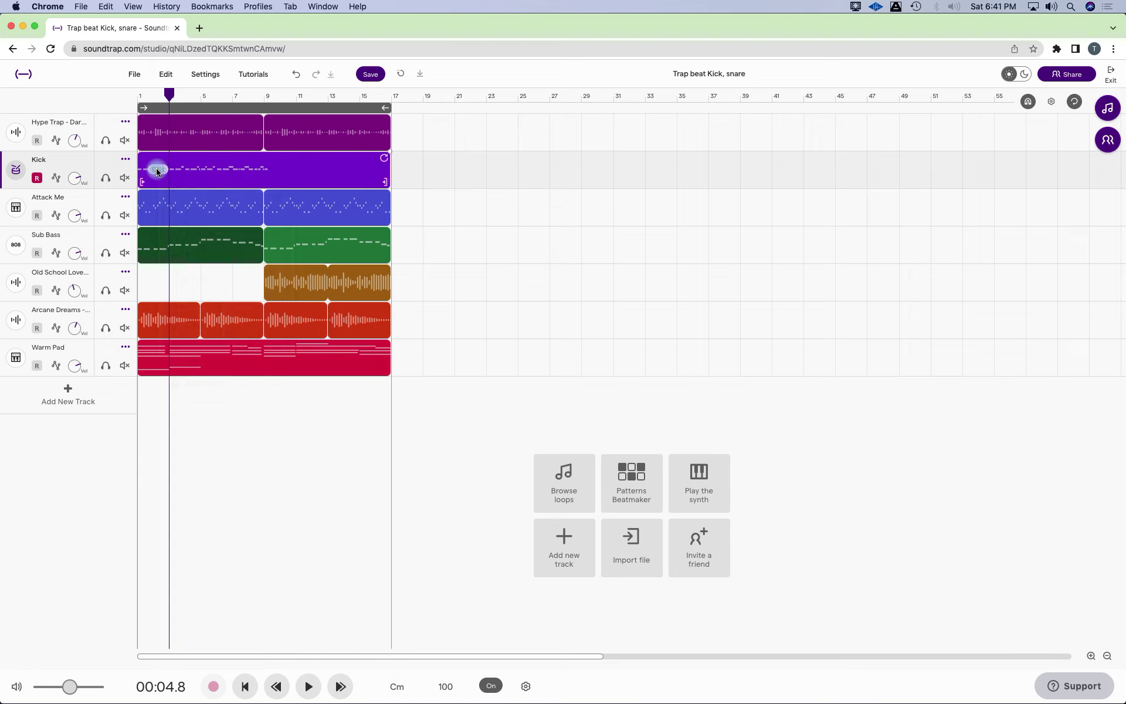
pyautogui.rightClick(156, 170)
pyautogui.moveTo(211, 301)
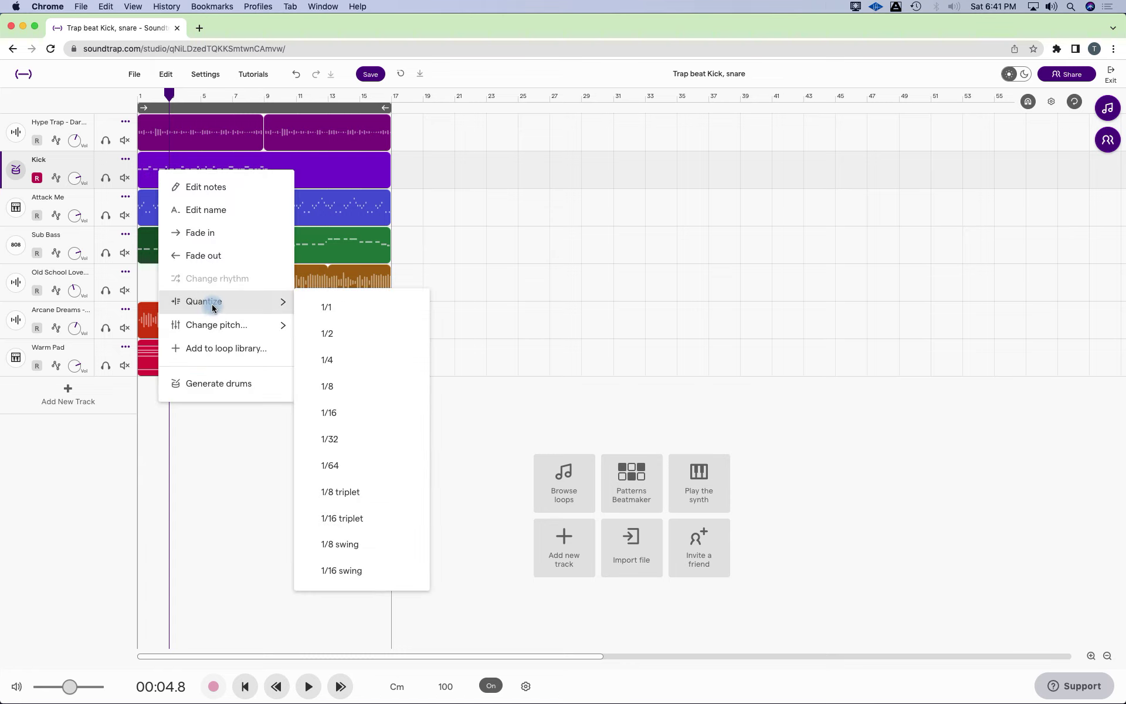
pyautogui.click(304, 170)
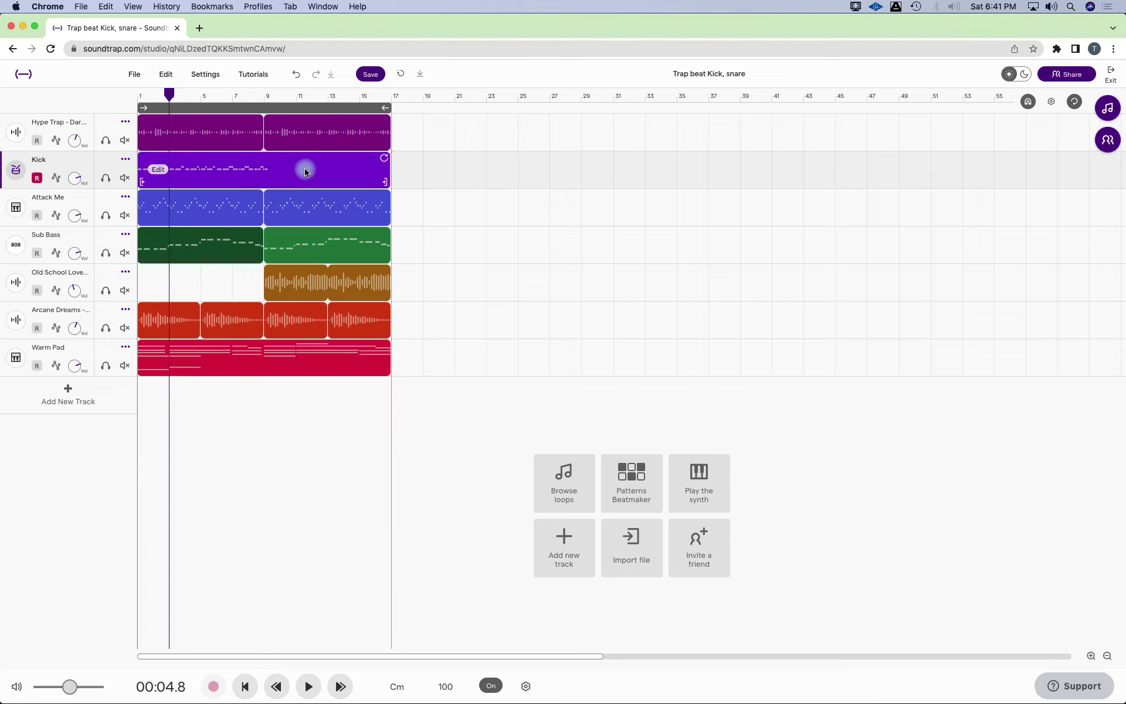
# - Show the Kick region's notes in a zoomed-in, taller Piano Roll covering bars 1–9
pyautogui.doubleClick(305, 169)
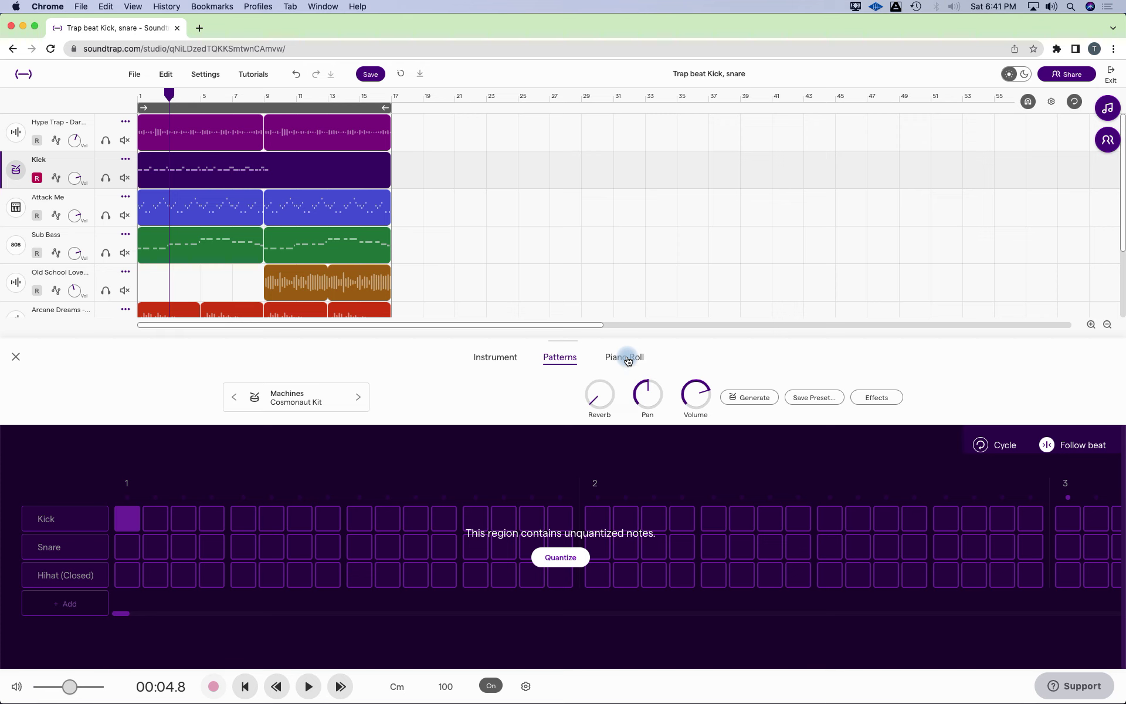
pyautogui.click(627, 358)
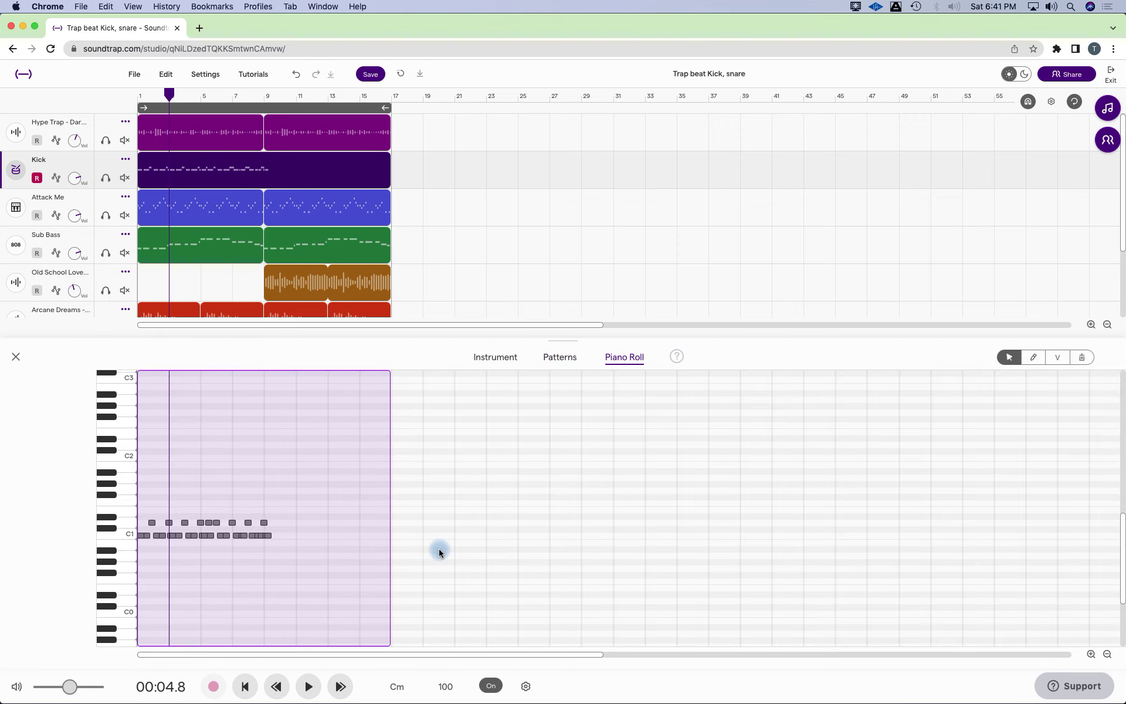
pyautogui.press('super+Right')
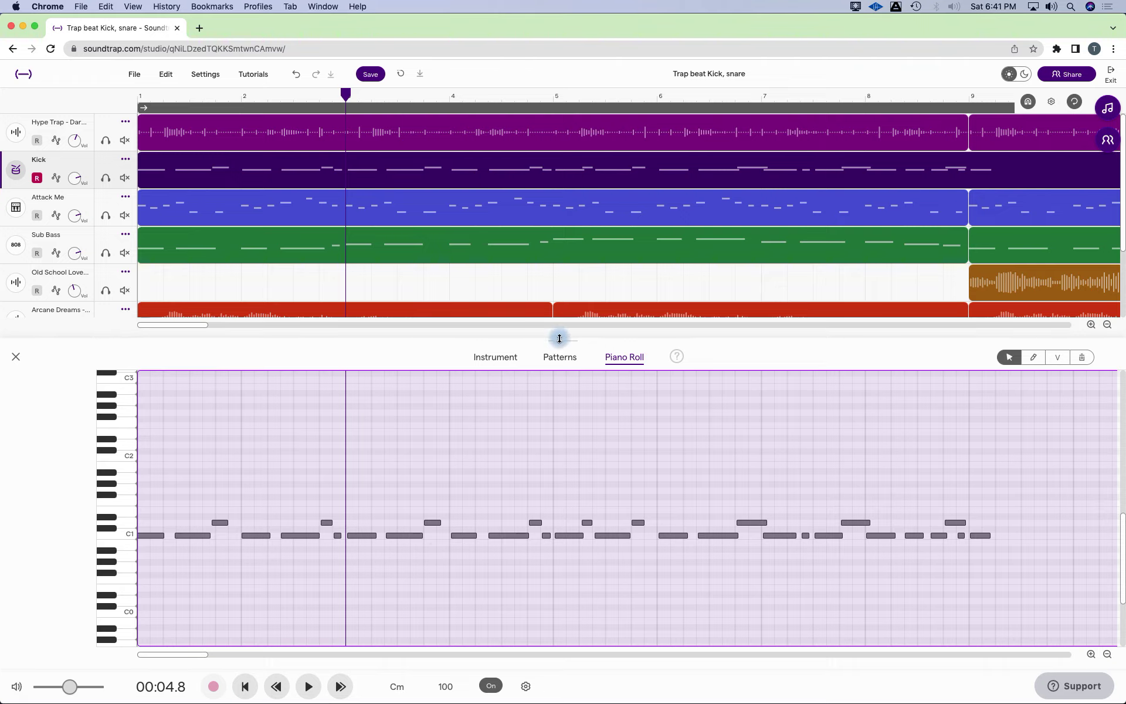
pyautogui.moveTo(558, 334); pyautogui.dragTo(561, 287)
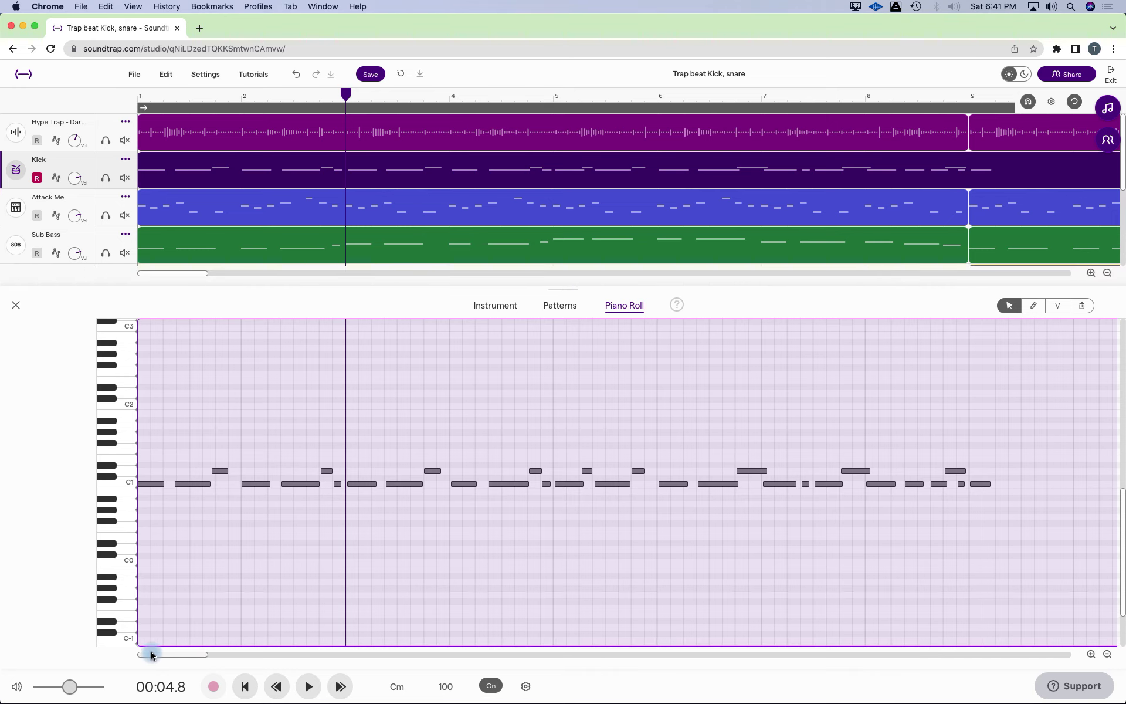
pyautogui.click(146, 483)
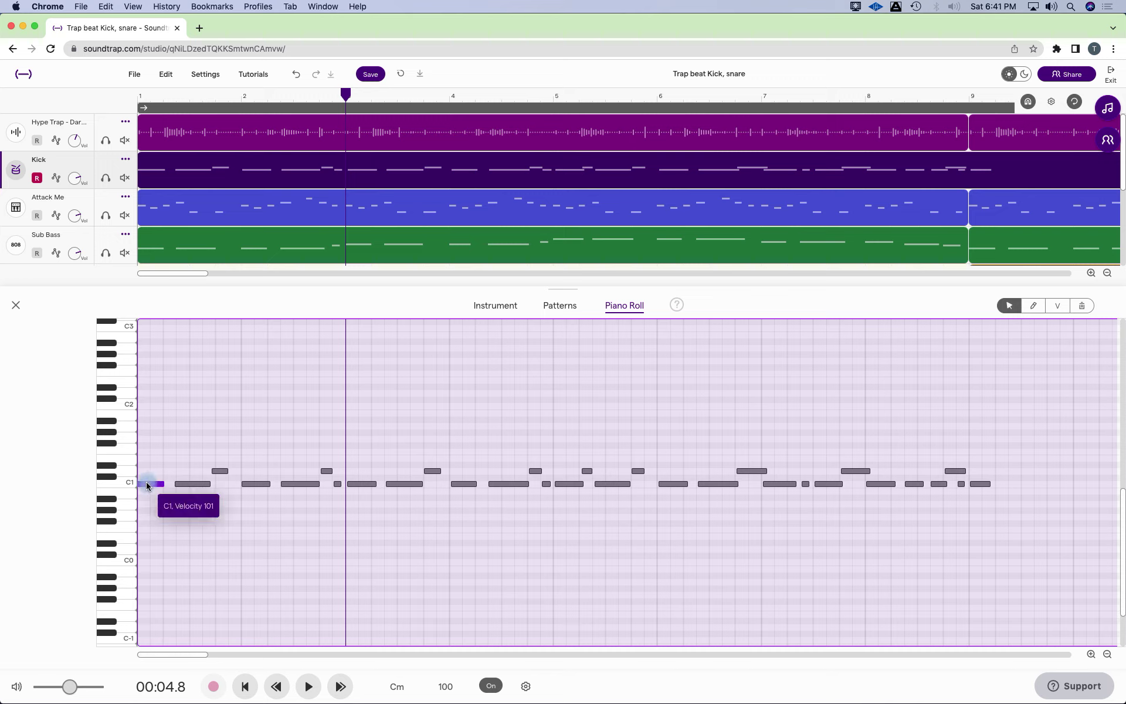
pyautogui.click(189, 484)
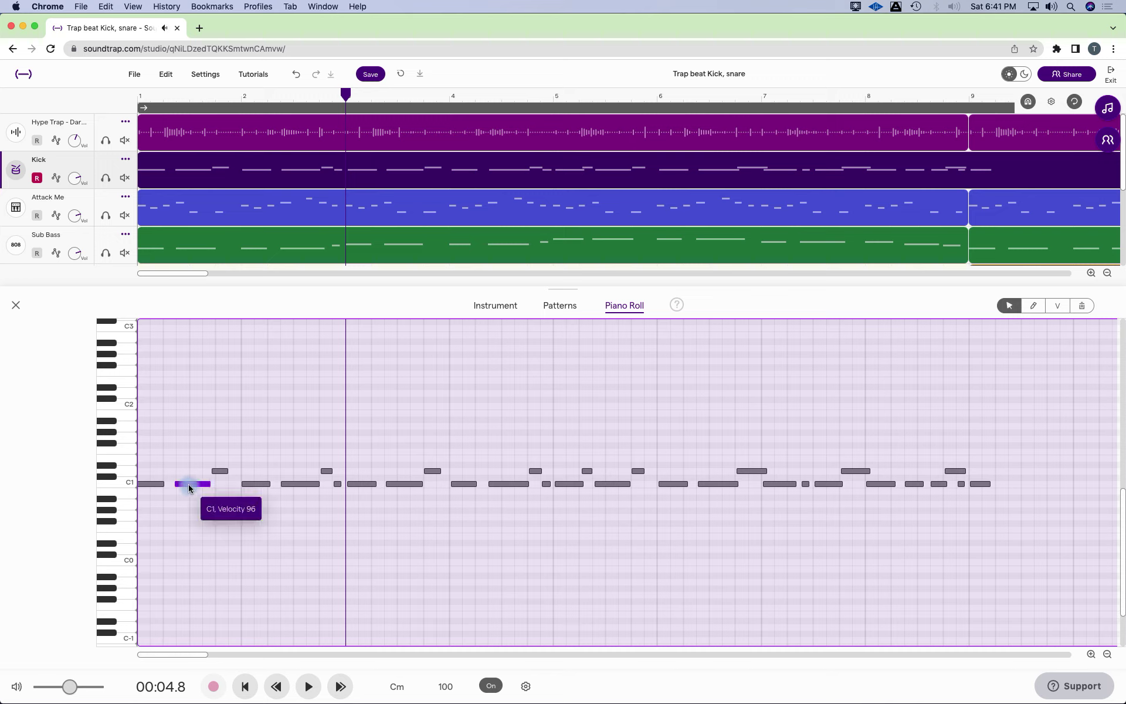
pyautogui.rightClick(188, 484)
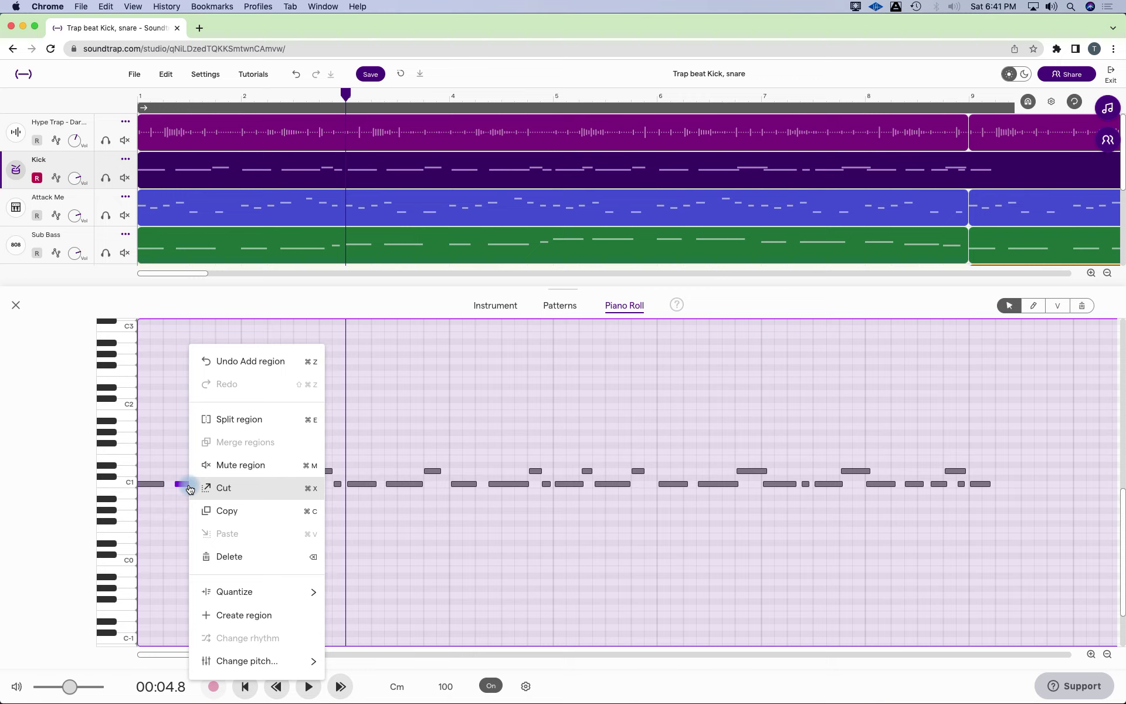
pyautogui.click(166, 499)
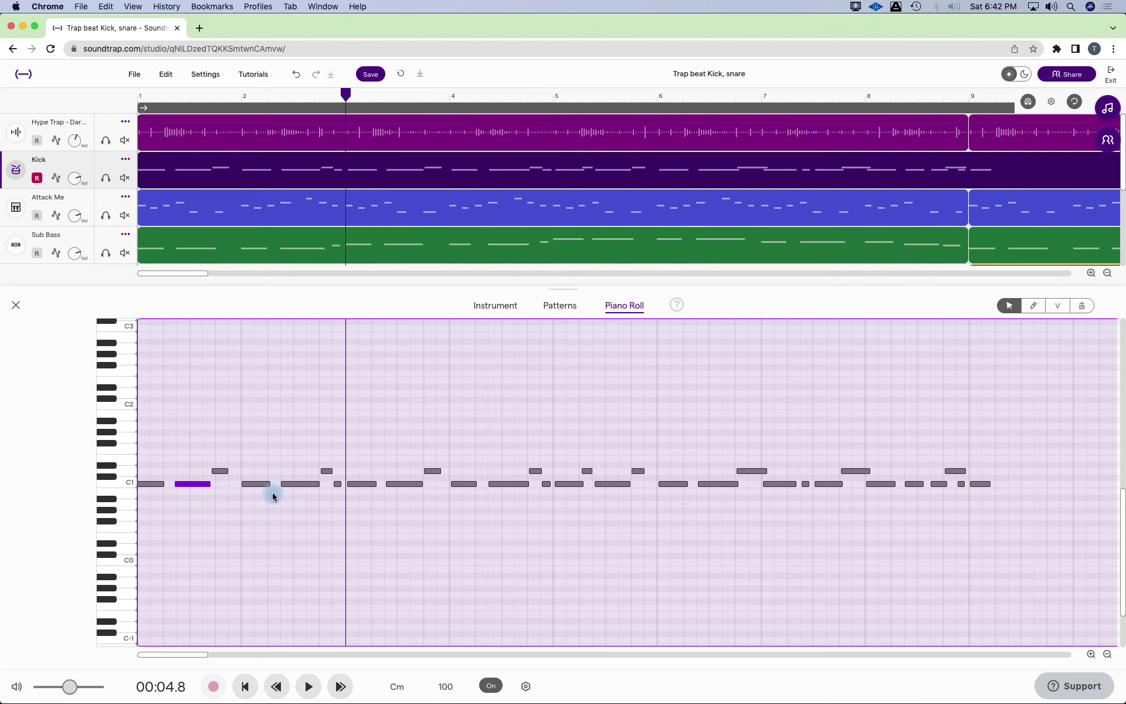
pyautogui.press('super+Right')
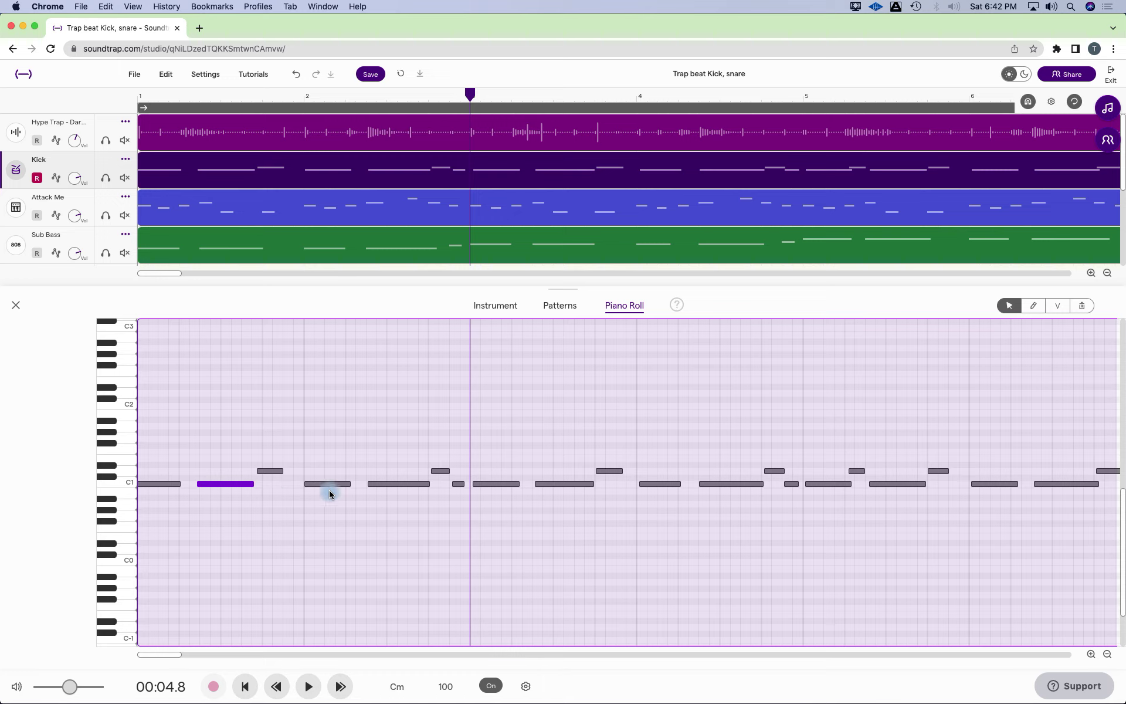
pyautogui.click(453, 483)
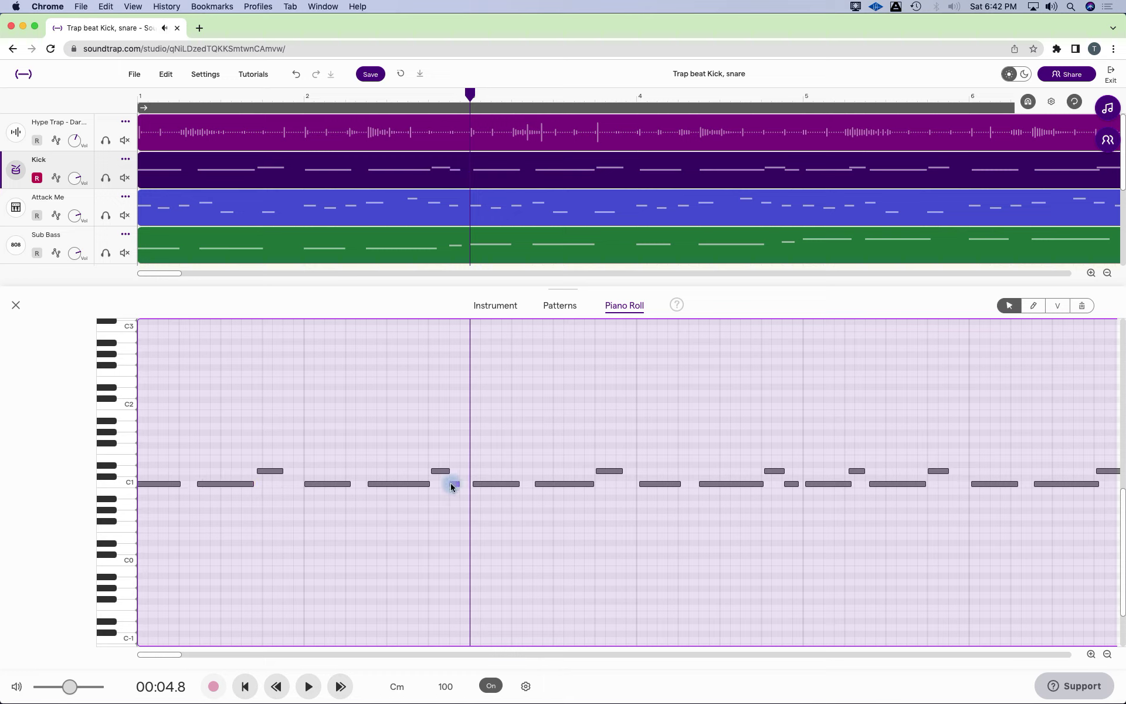
pyautogui.click(474, 483)
pyautogui.click(535, 483)
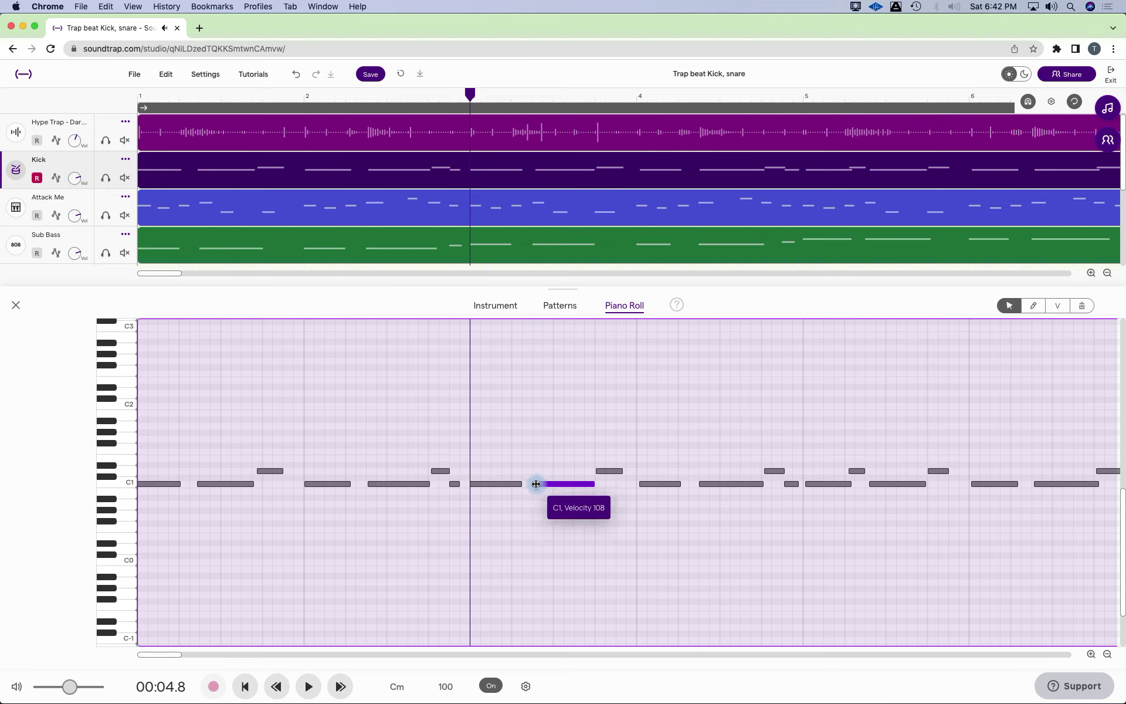
pyautogui.click(173, 441)
pyautogui.click(173, 441)
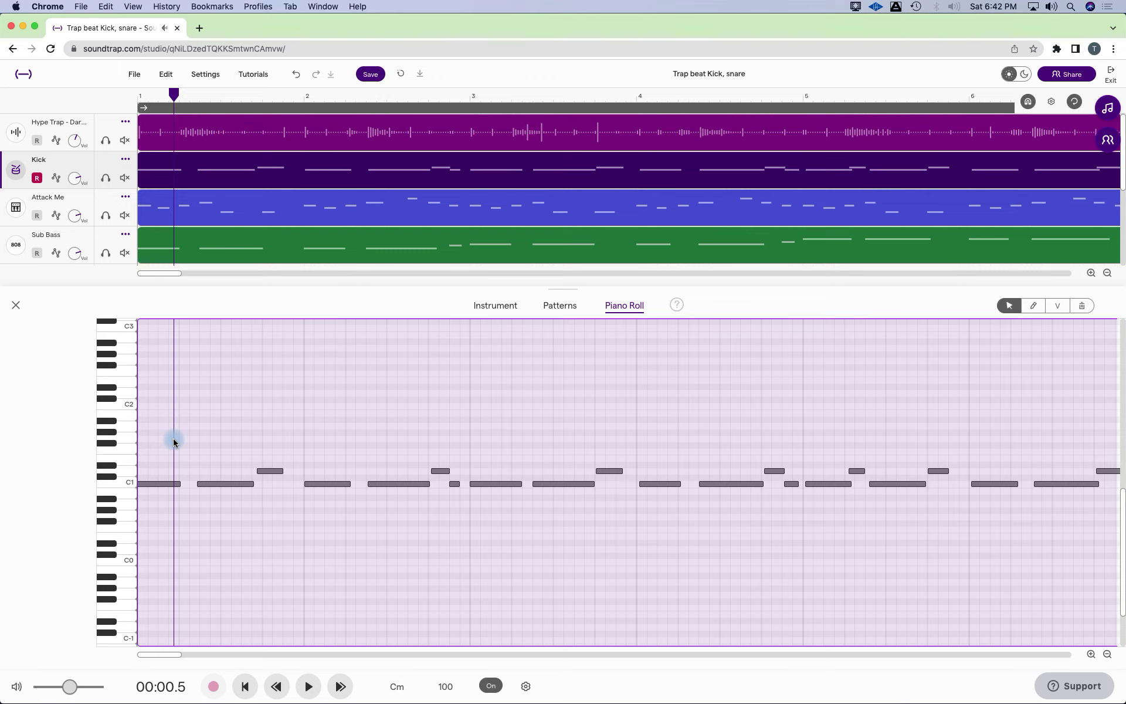
# - Select every note in the Kick region, quantize them to 1/16, and rewind to the start
pyautogui.press('super+a')
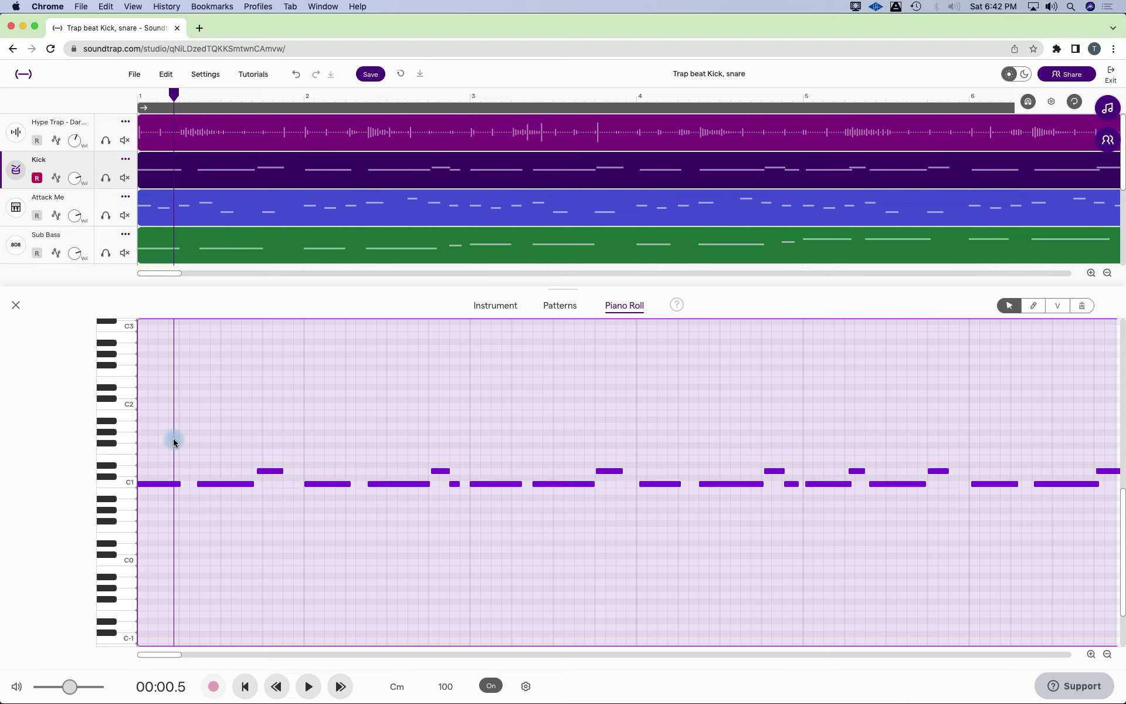
pyautogui.rightClick(173, 441)
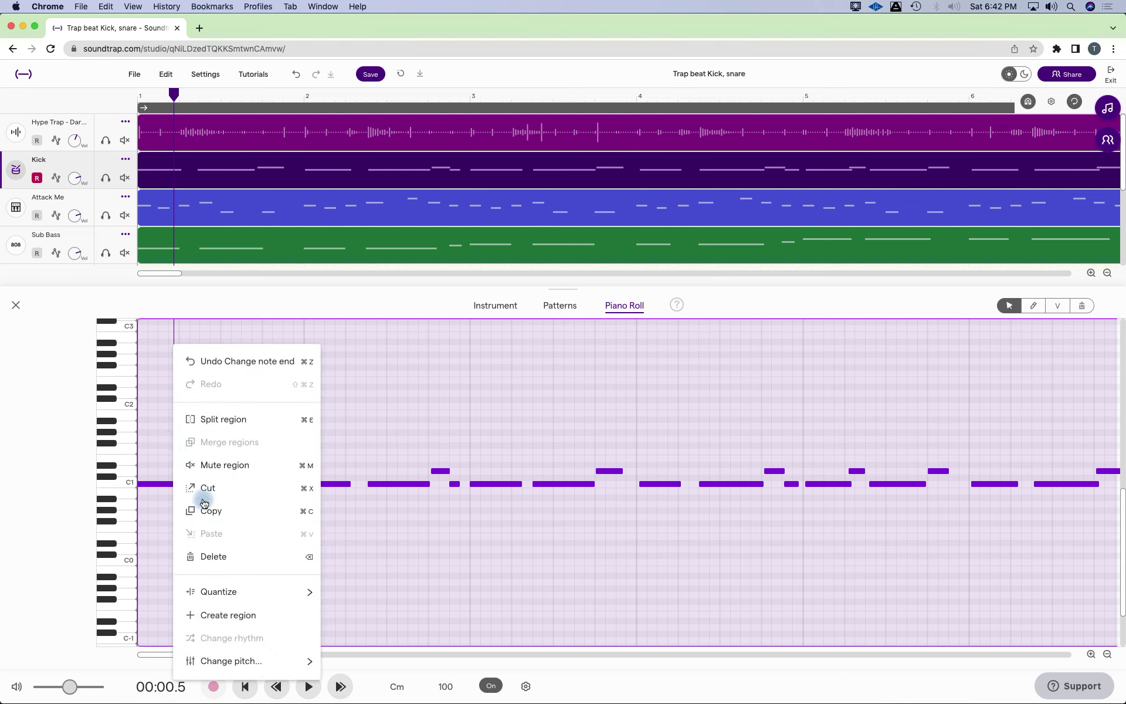
pyautogui.moveTo(248, 594)
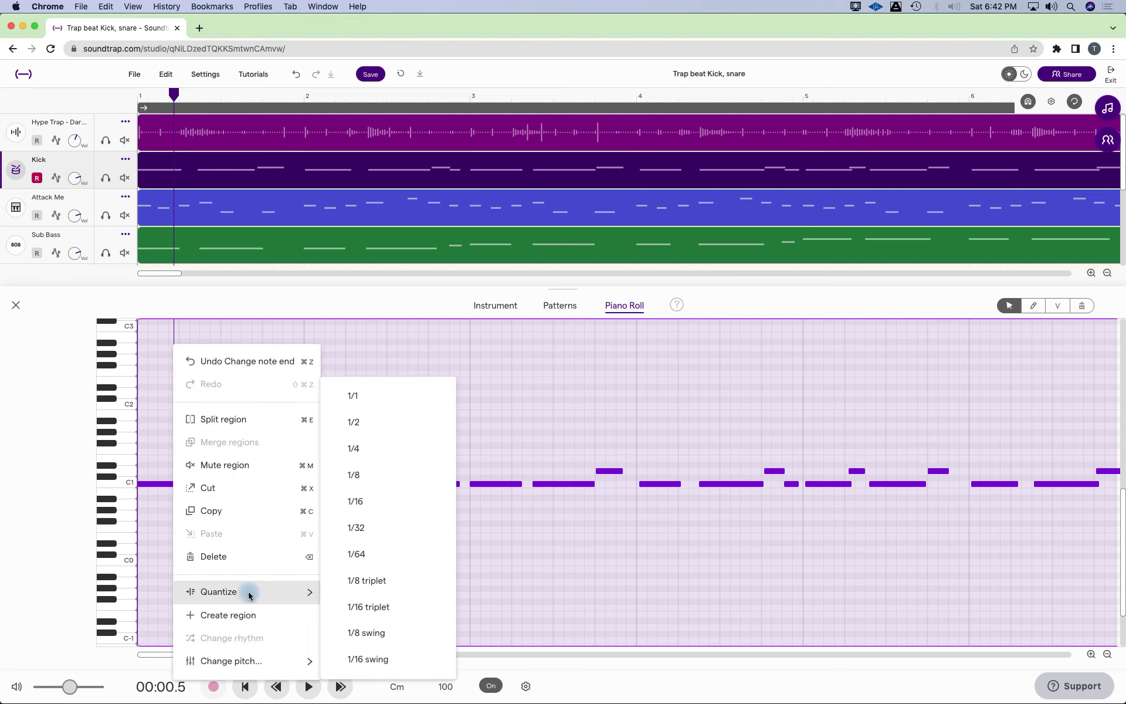
pyautogui.click(367, 504)
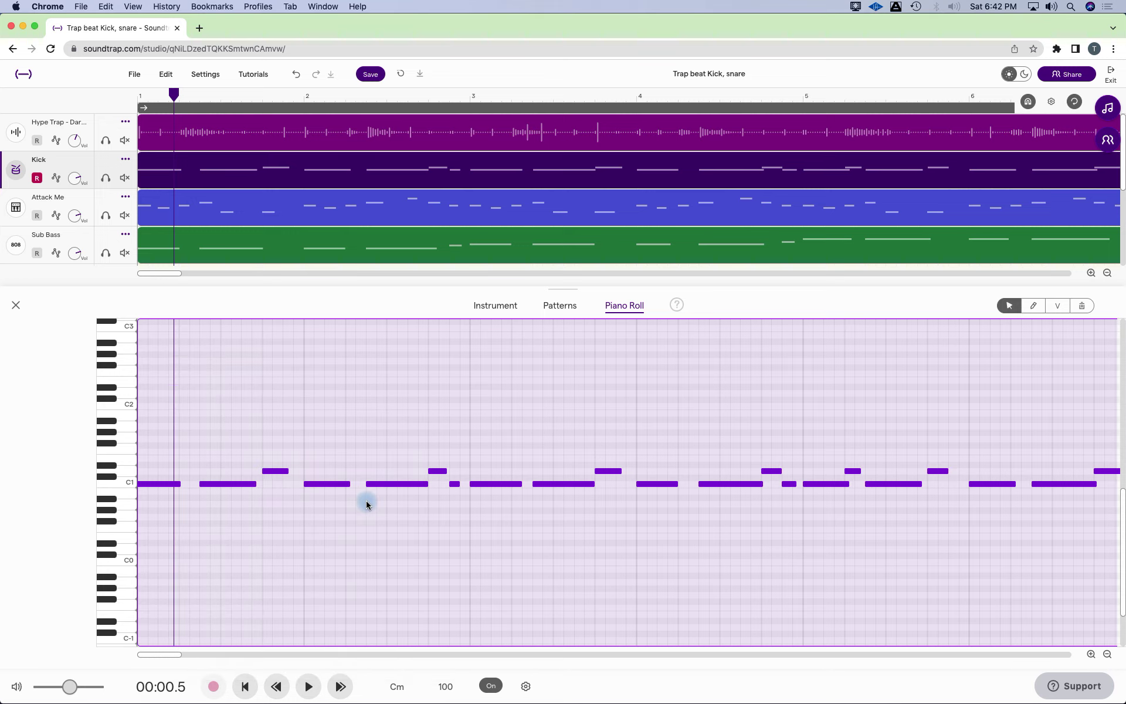
pyautogui.click(245, 686)
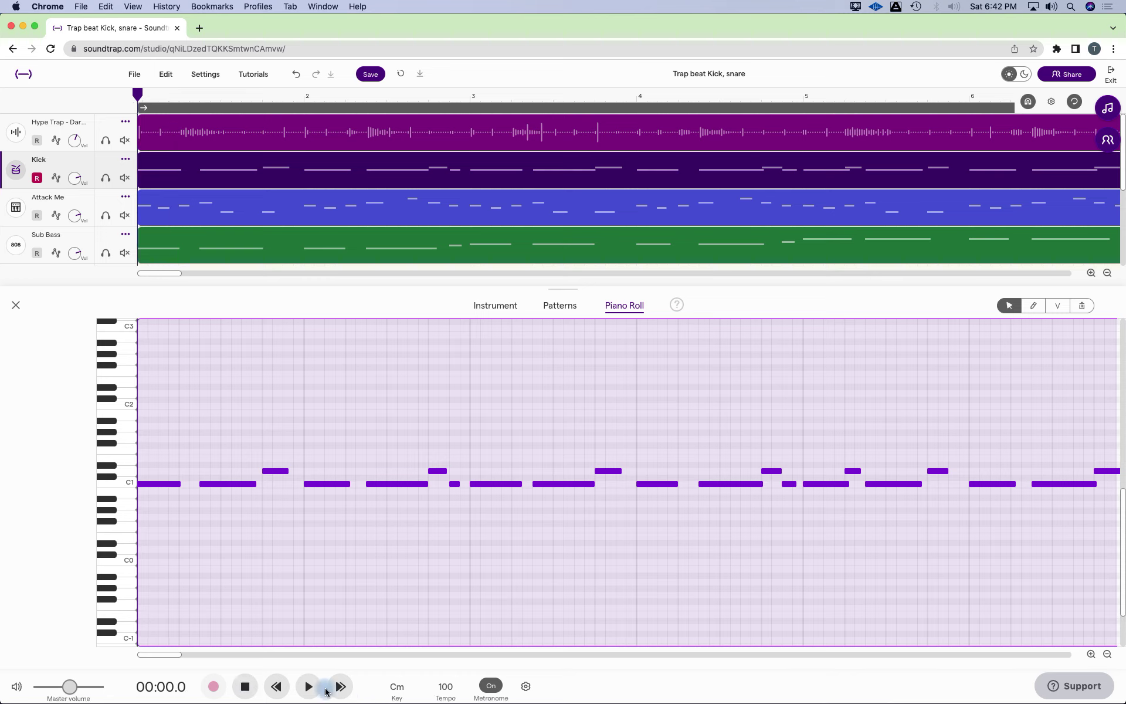
# - Play back the quantized kick pattern, try shortening the notes, then undo it
pyautogui.click(305, 686)
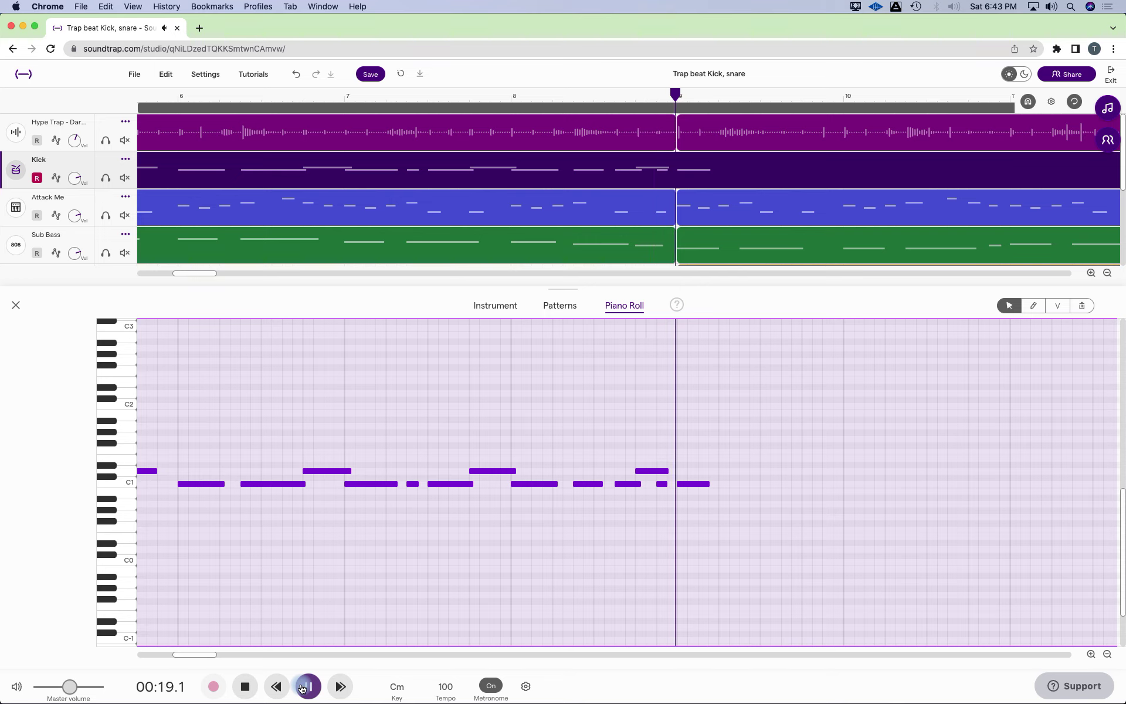
pyautogui.press('space')
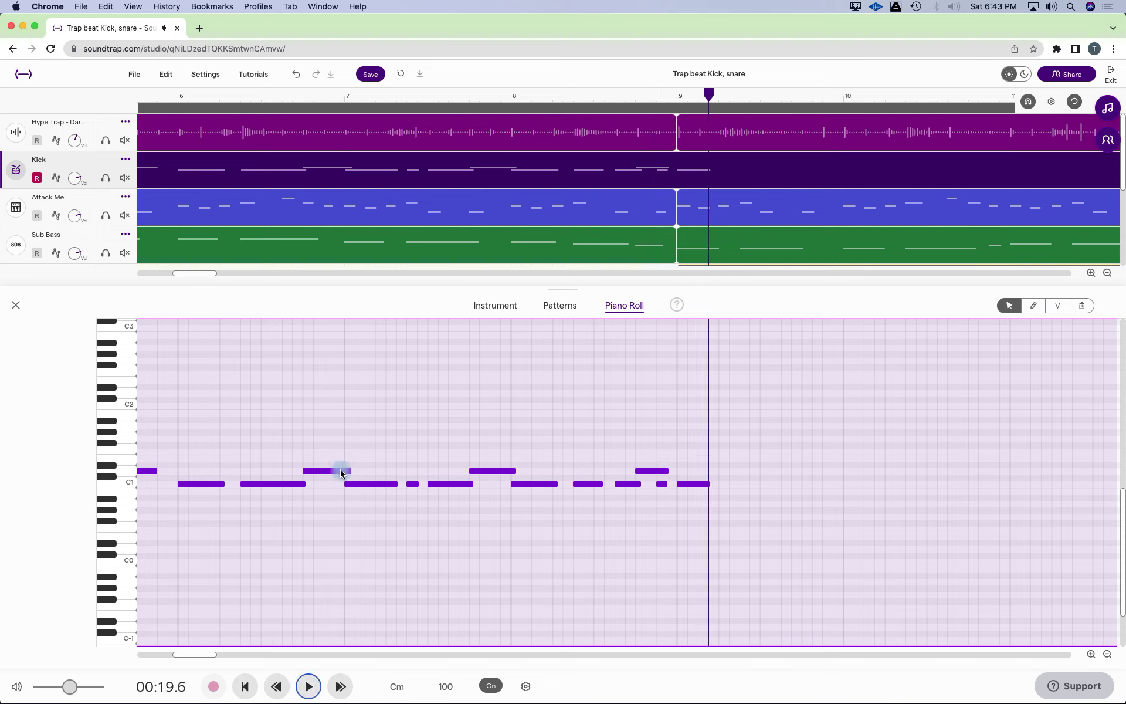
pyautogui.moveTo(326, 470)
pyautogui.moveTo(349, 471); pyautogui.dragTo(345, 472)
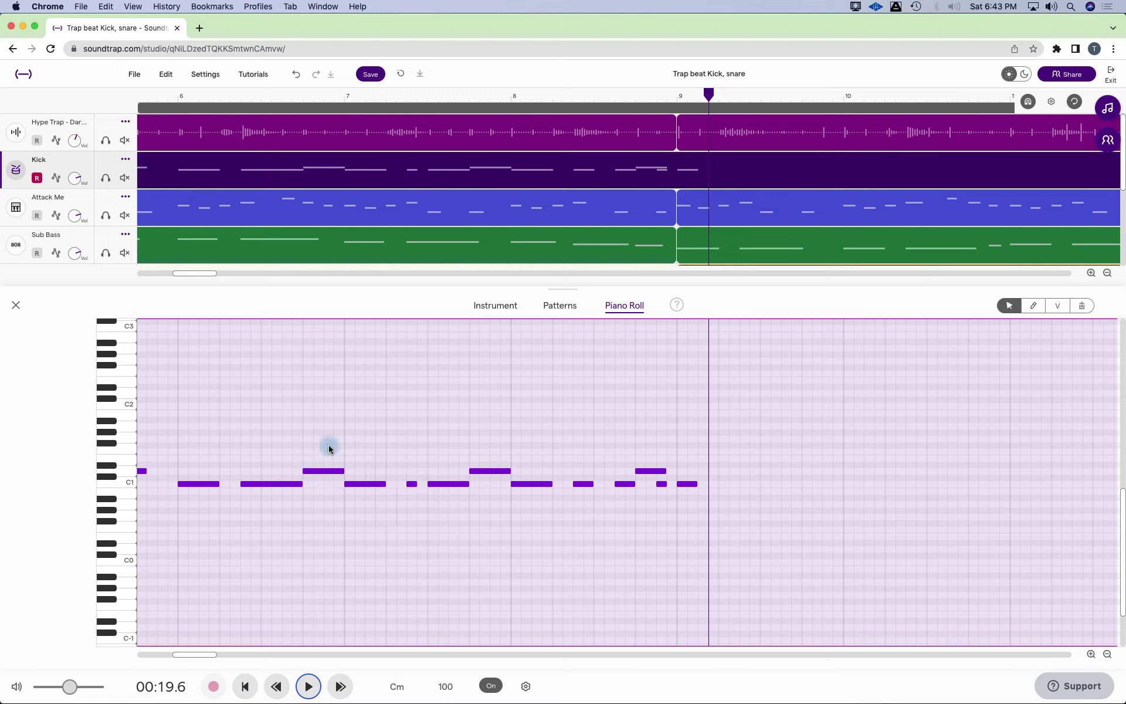
pyautogui.press('super+z')
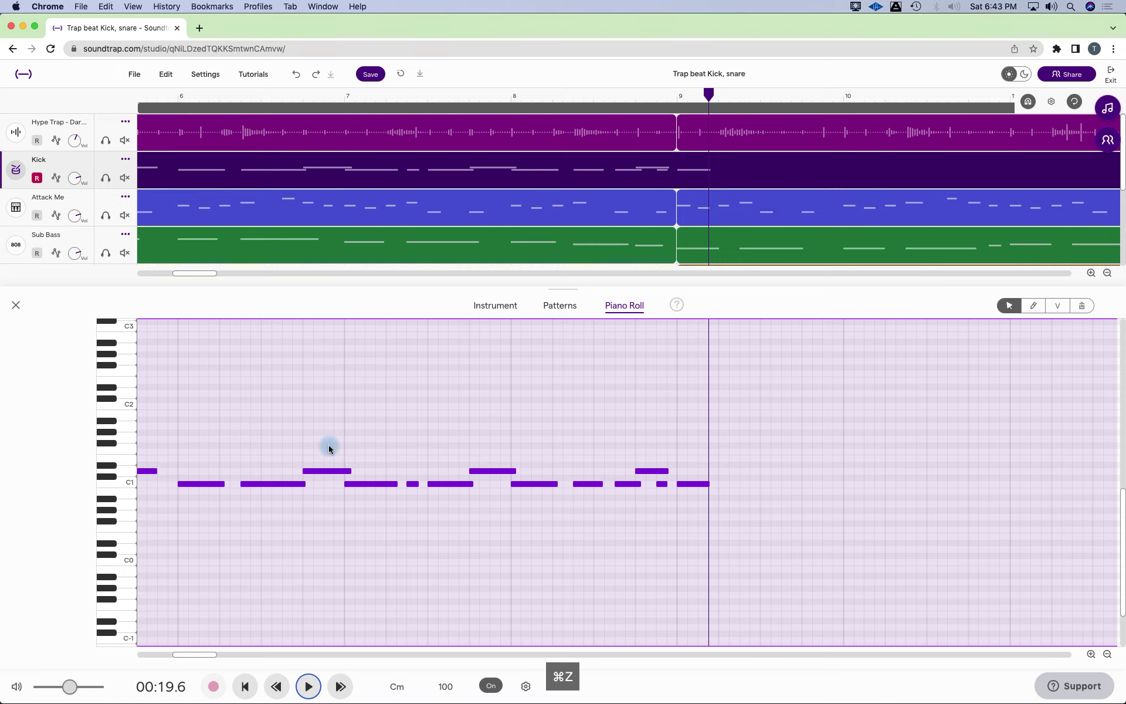
# - Slightly shorten the D1 note's end and replay the beat to hear the change
pyautogui.click(329, 449)
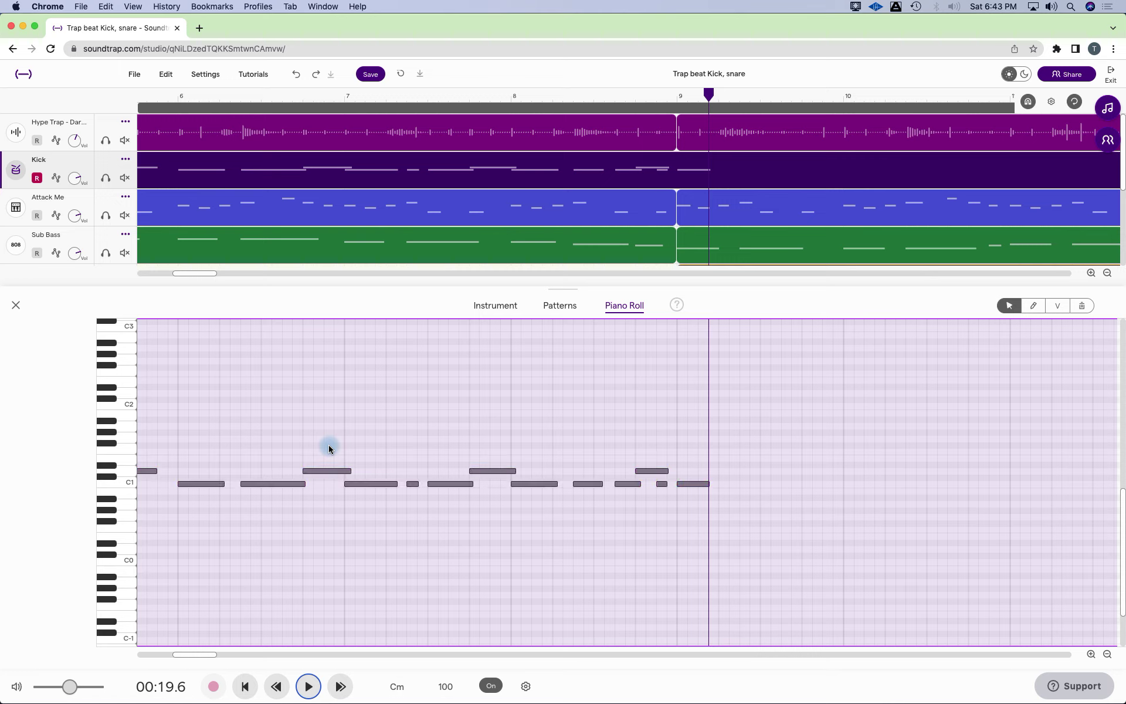
pyautogui.click(349, 470)
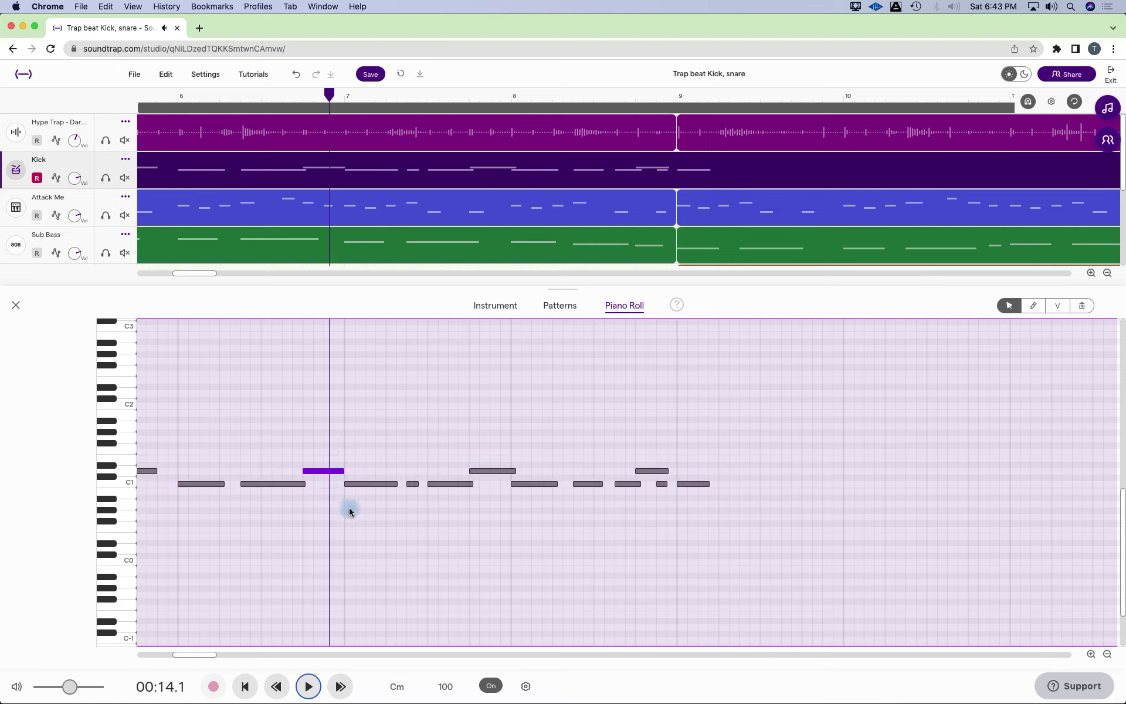
pyautogui.click(291, 334)
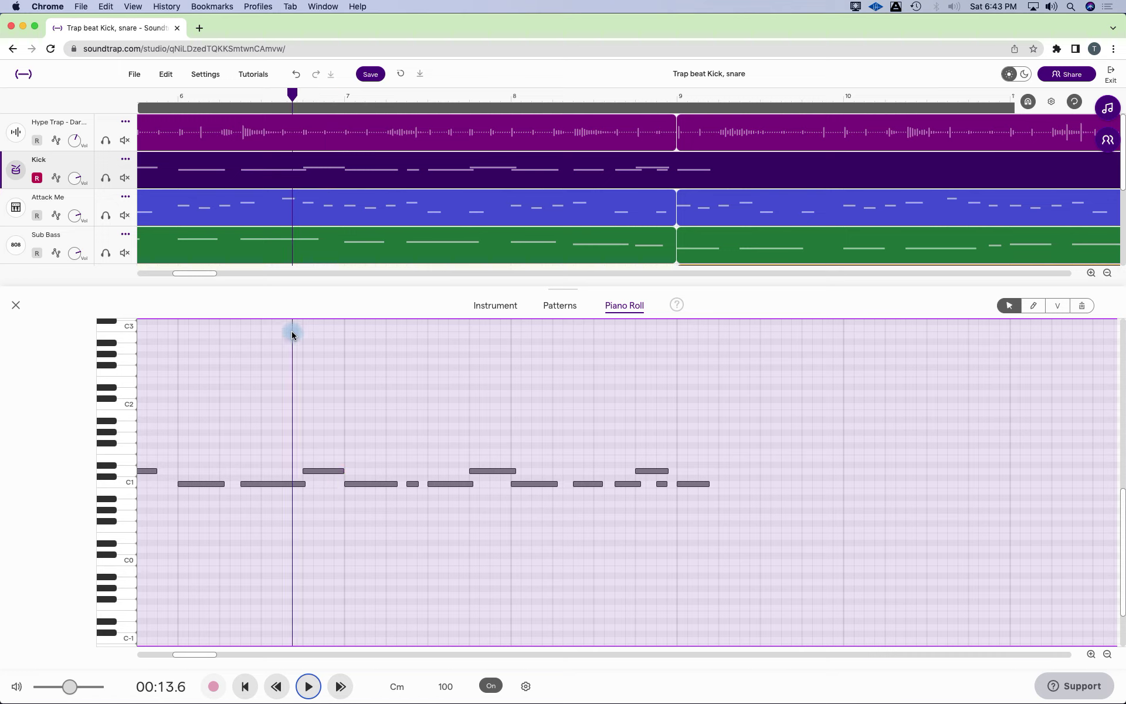
pyautogui.press('space')
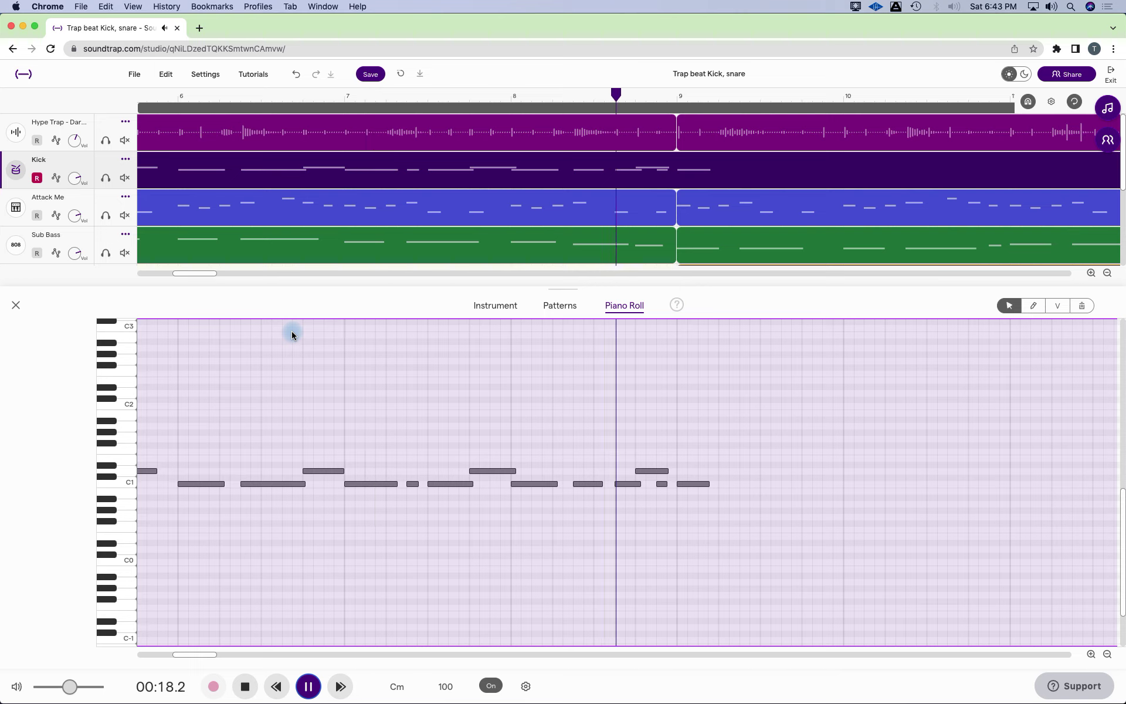
pyautogui.press('space')
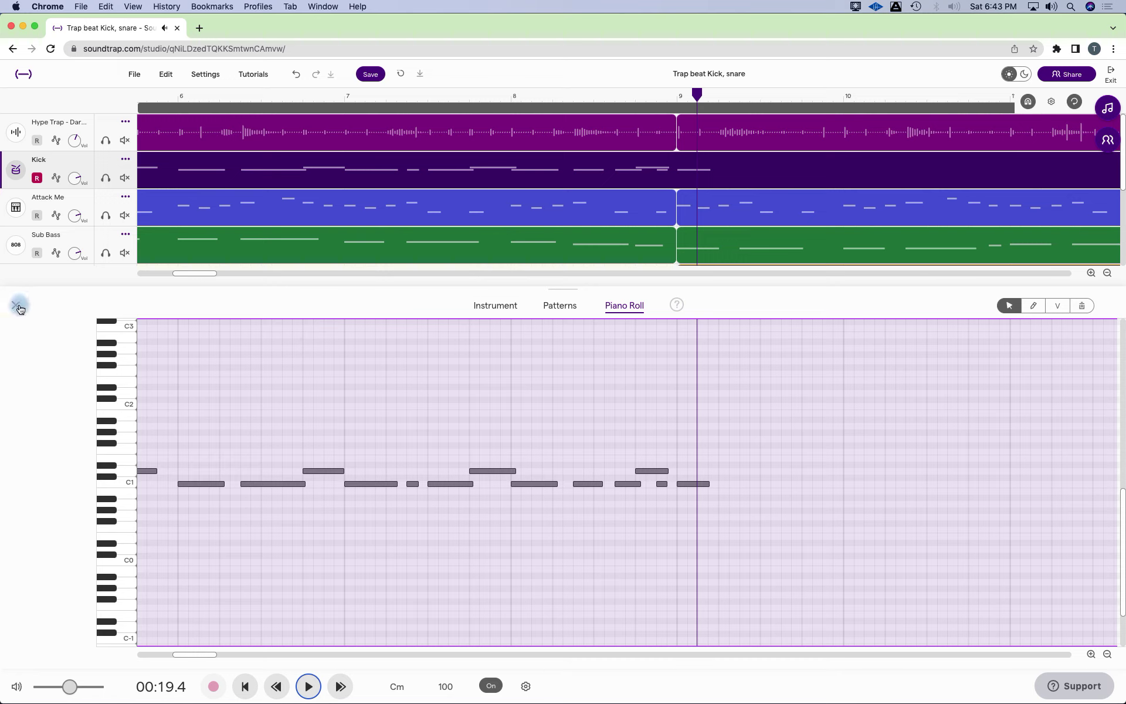
# - Delete the stray final C1 note past bar 9 and close the note editor
pyautogui.click(645, 576)
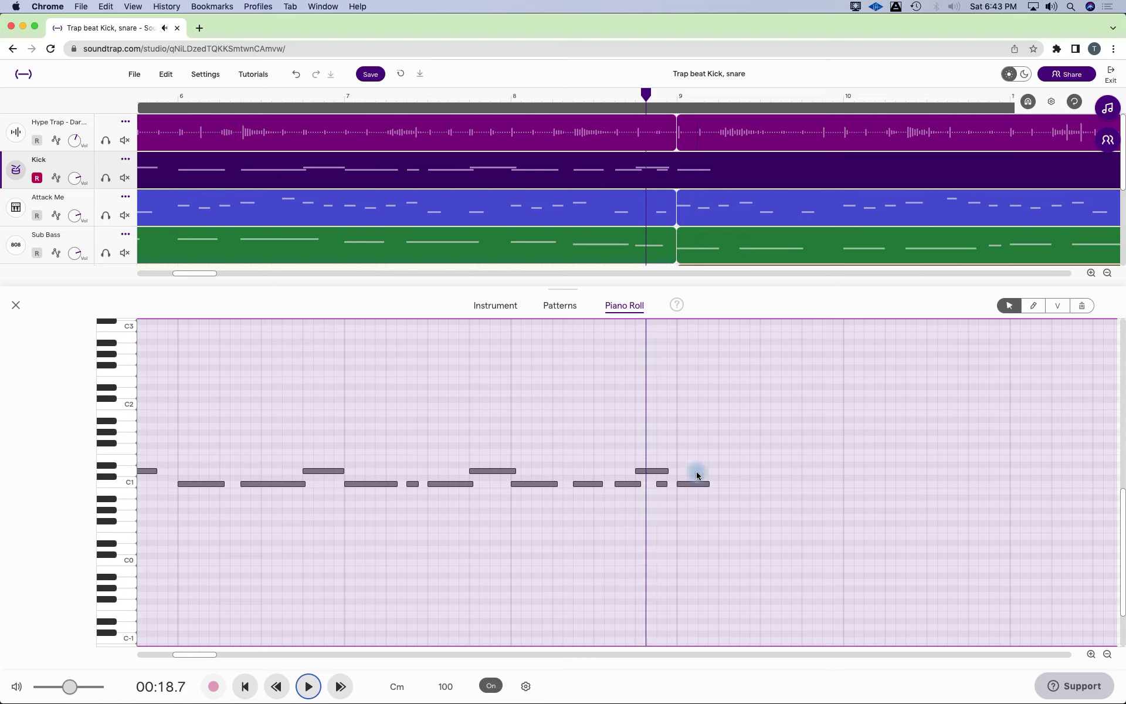
pyautogui.click(691, 484)
pyautogui.press('BackSpace')
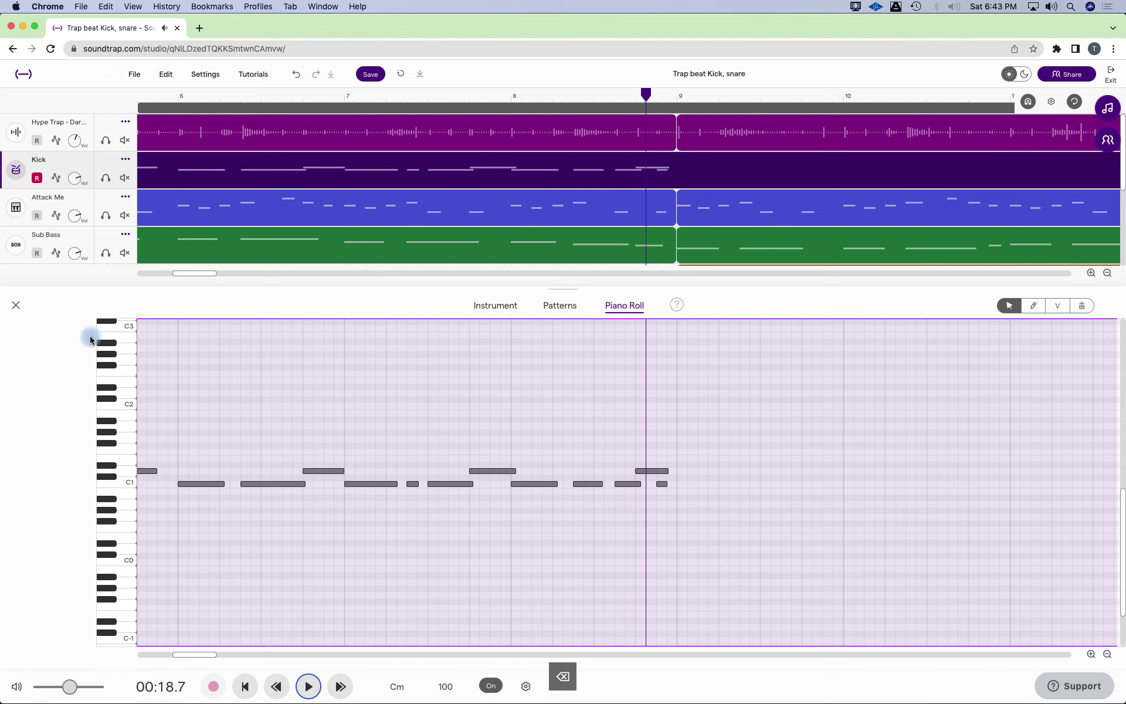
pyautogui.click(17, 305)
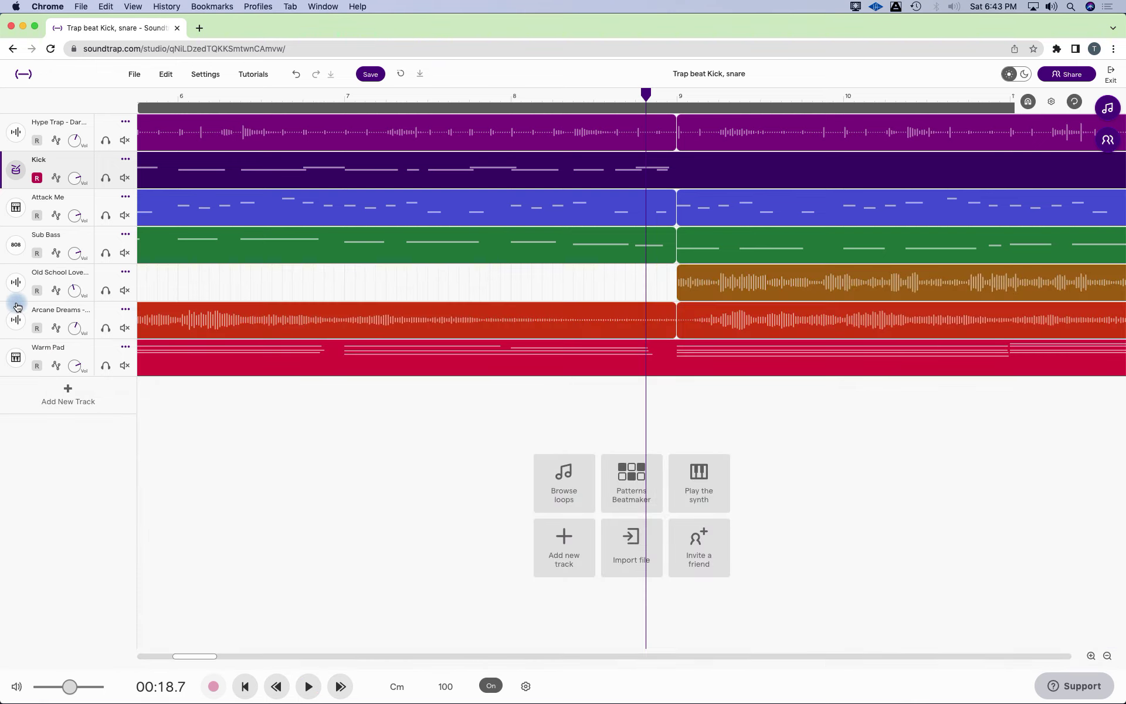
# - Trim the Kick region to end at bar 9 and delete the extra copy in bars 9–17
pyautogui.press('super+Left')
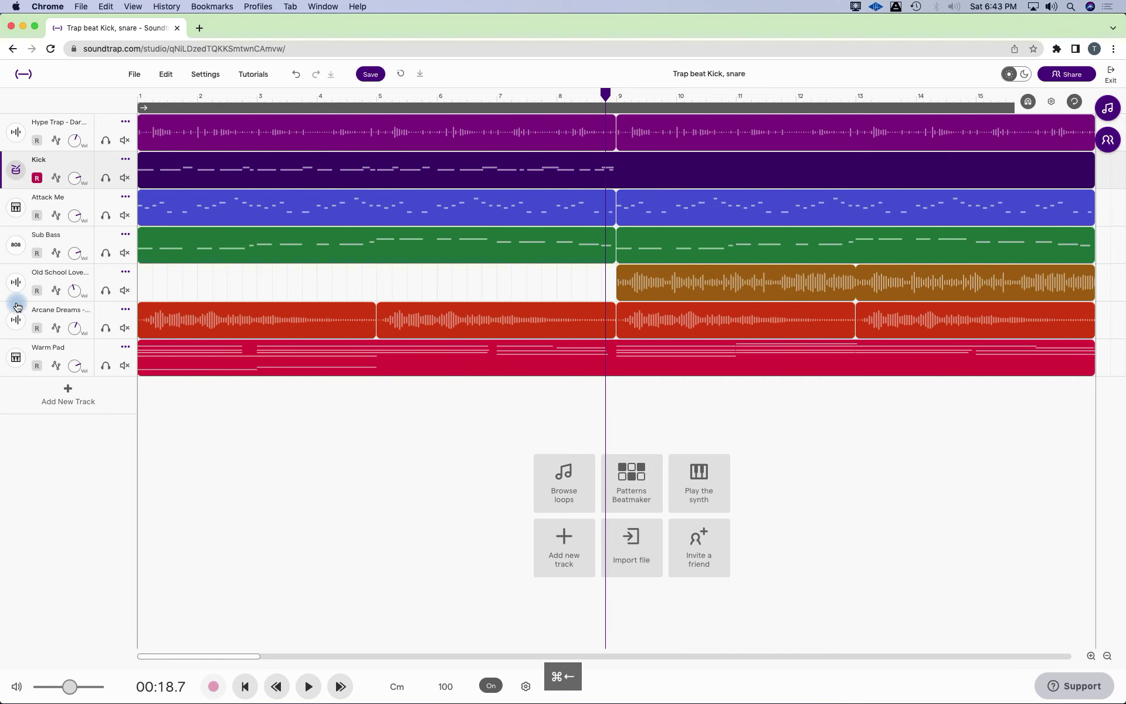
pyautogui.press('super+Left')
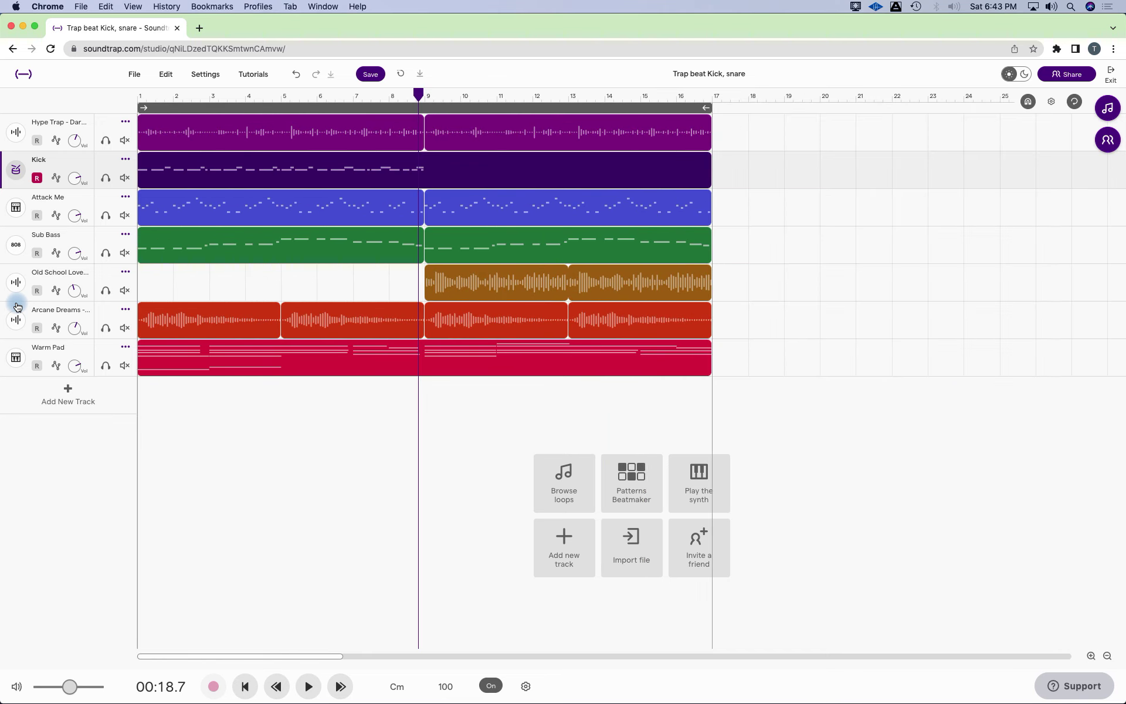
pyautogui.moveTo(515, 251)
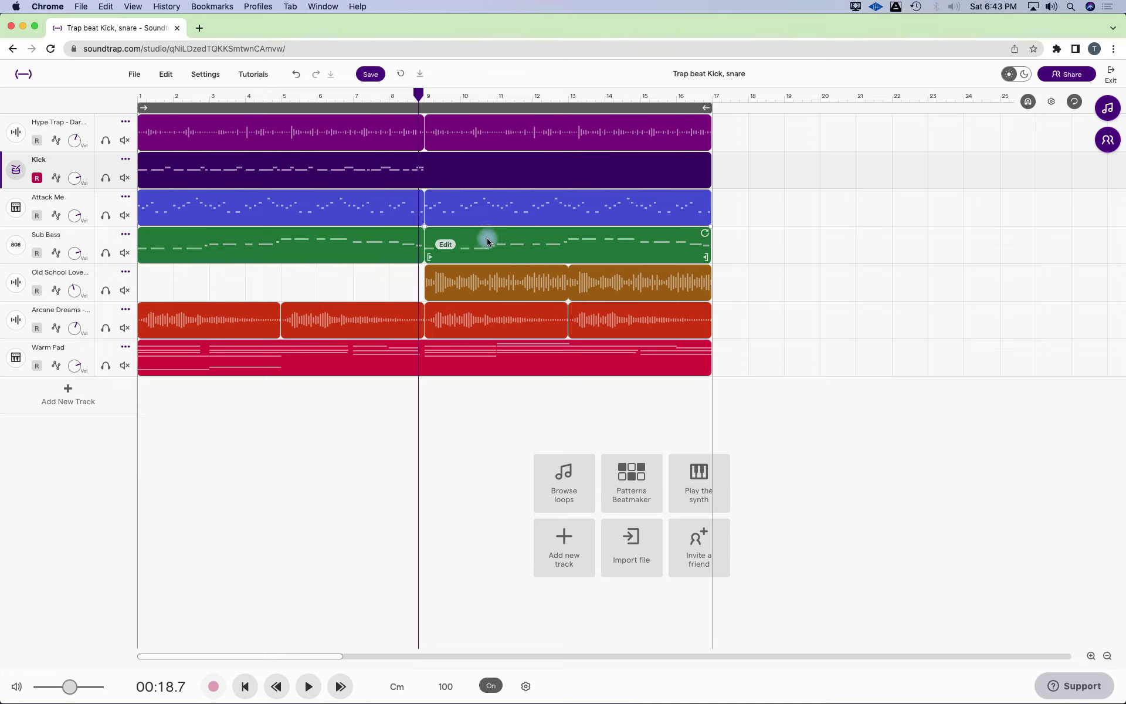
pyautogui.moveTo(695, 169)
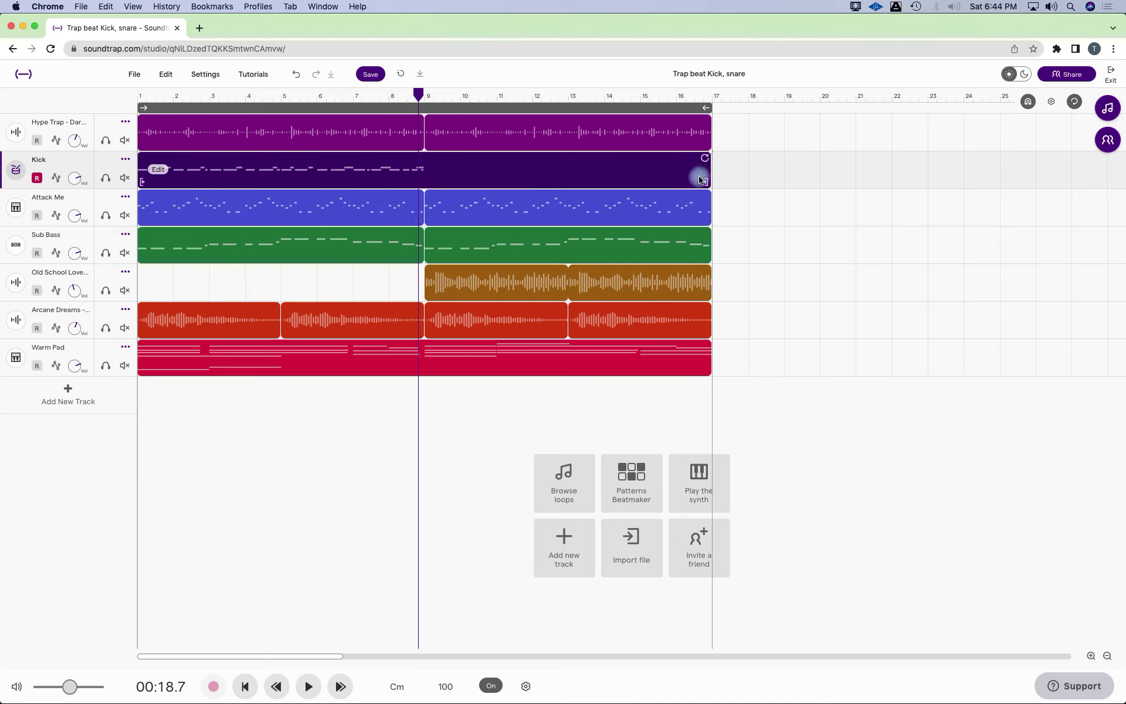
pyautogui.moveTo(708, 180); pyautogui.dragTo(422, 184)
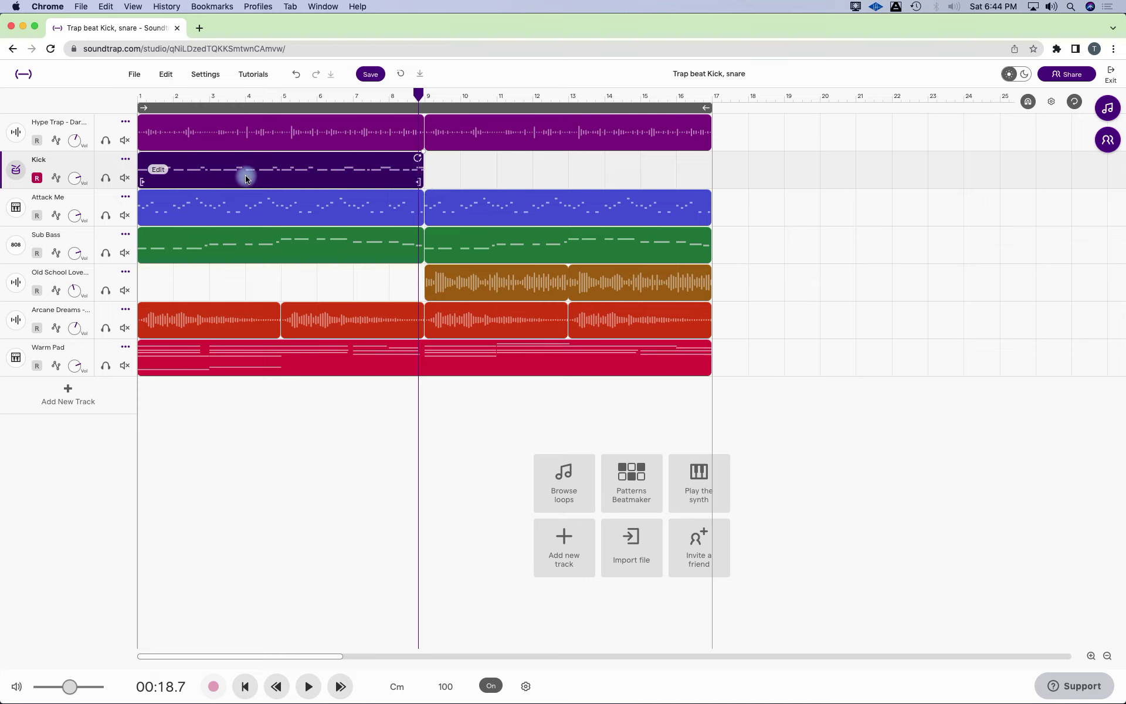
pyautogui.moveTo(238, 180); pyautogui.dragTo(526, 184)
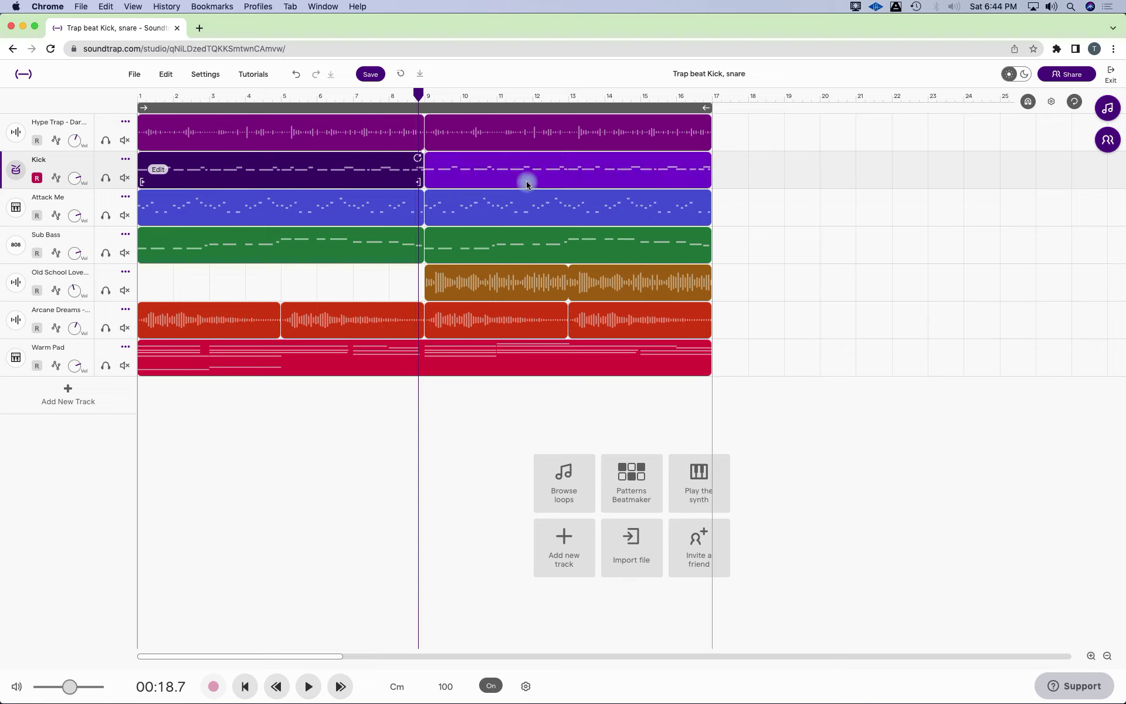
pyautogui.moveTo(525, 180)
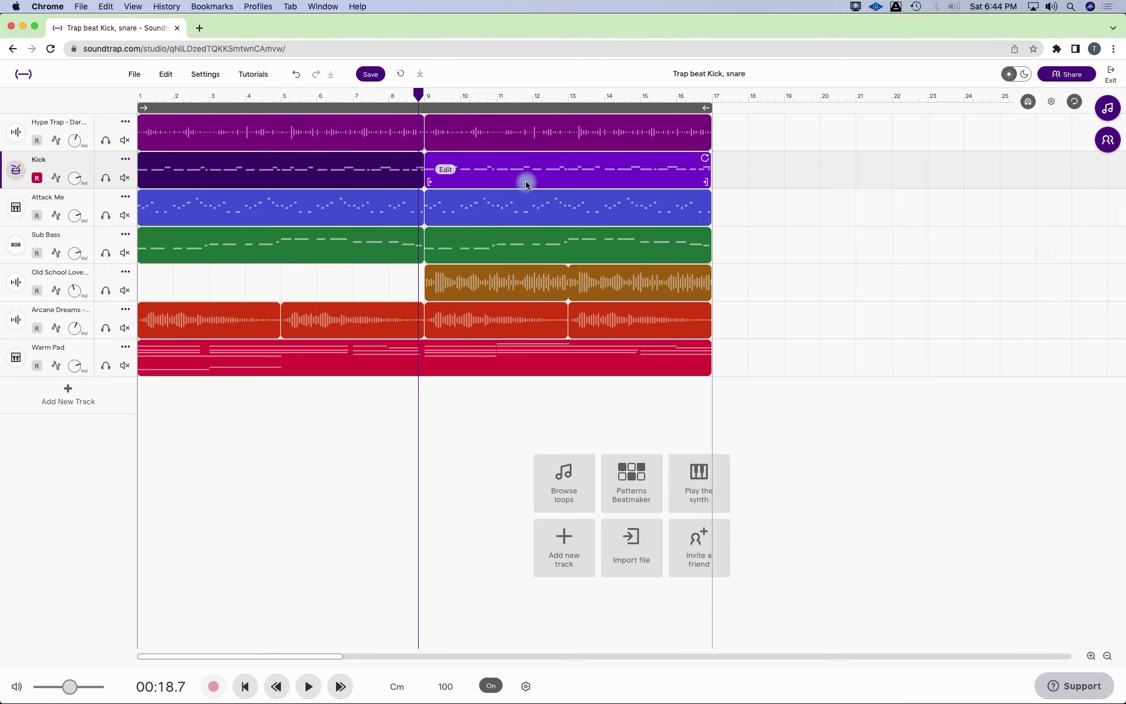
pyautogui.click(525, 182)
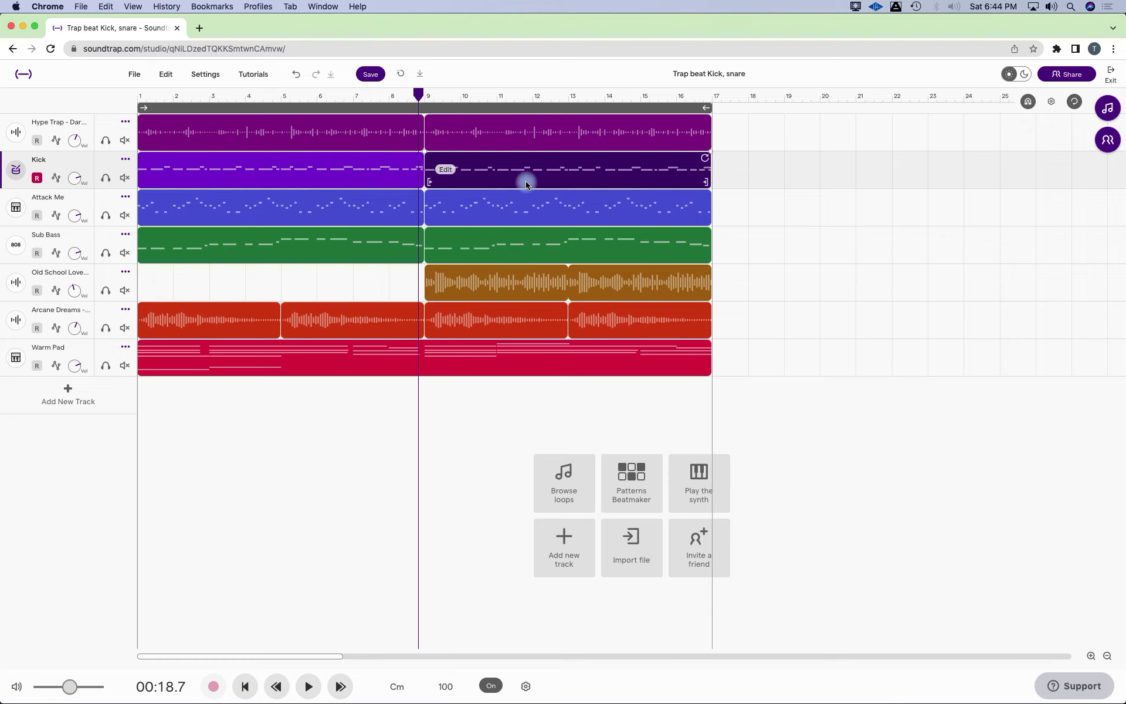
pyautogui.press('Delete')
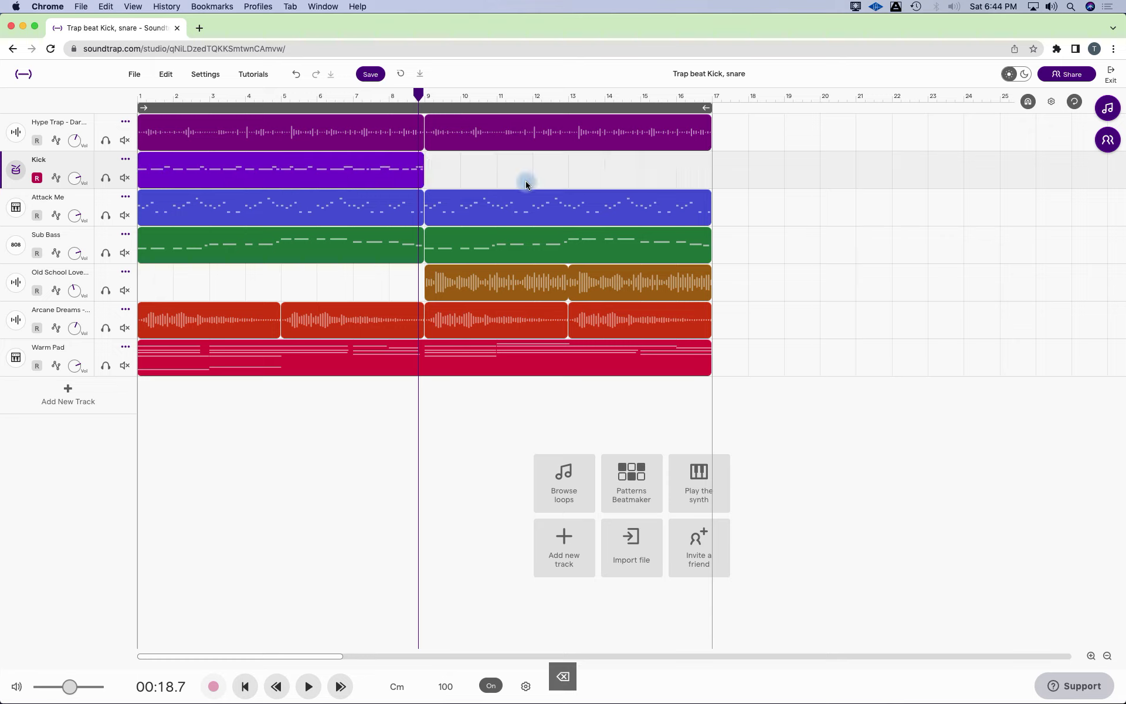
# - Duplicate the Kick track as 'Copy of Kick' and reopen the Kick region in the Piano Roll
pyautogui.click(125, 160)
pyautogui.click(168, 206)
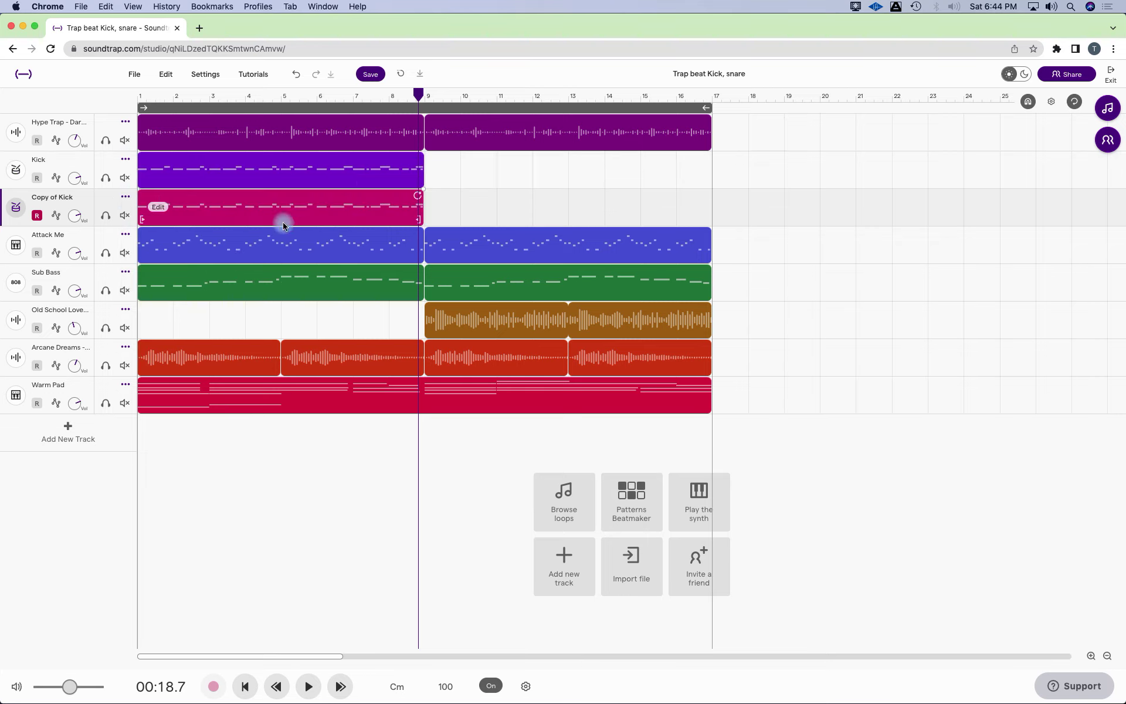
pyautogui.doubleClick(242, 177)
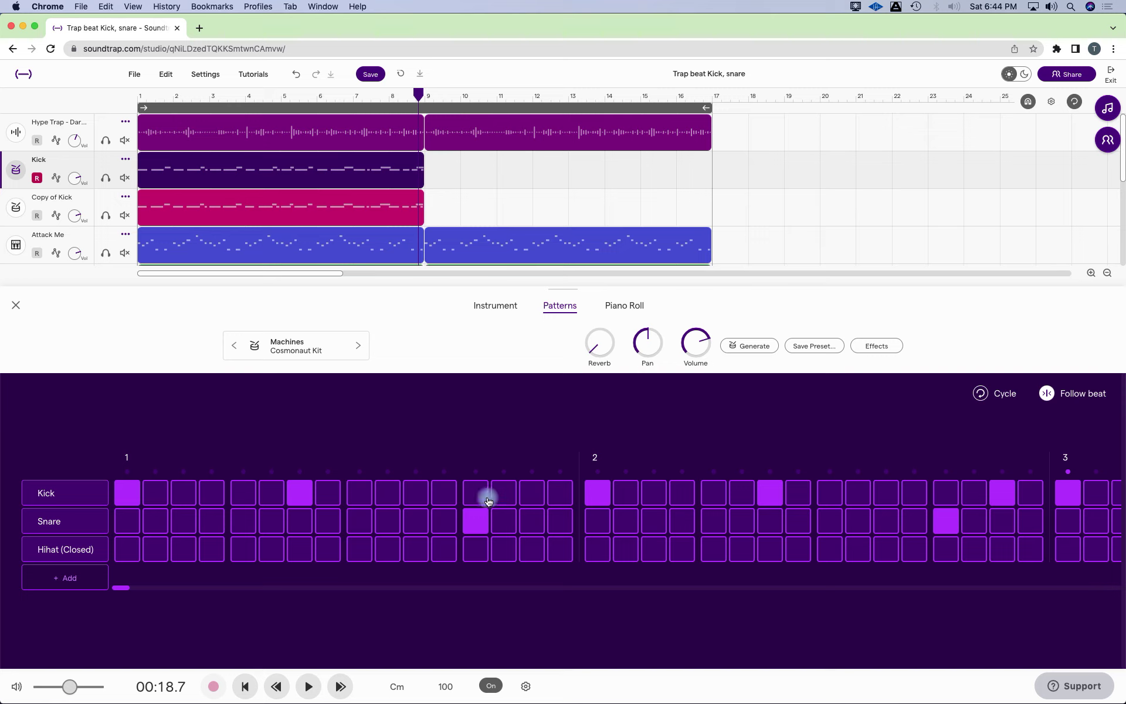
pyautogui.press('super+Left')
pyautogui.press('super+Left')
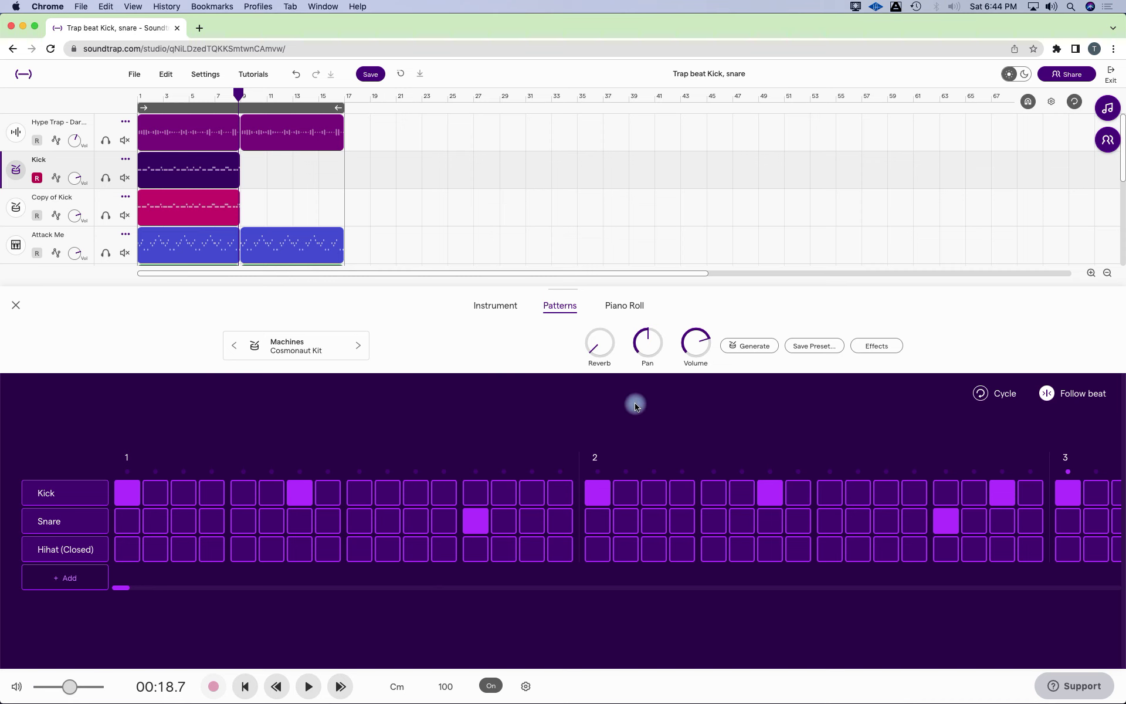
pyautogui.click(625, 308)
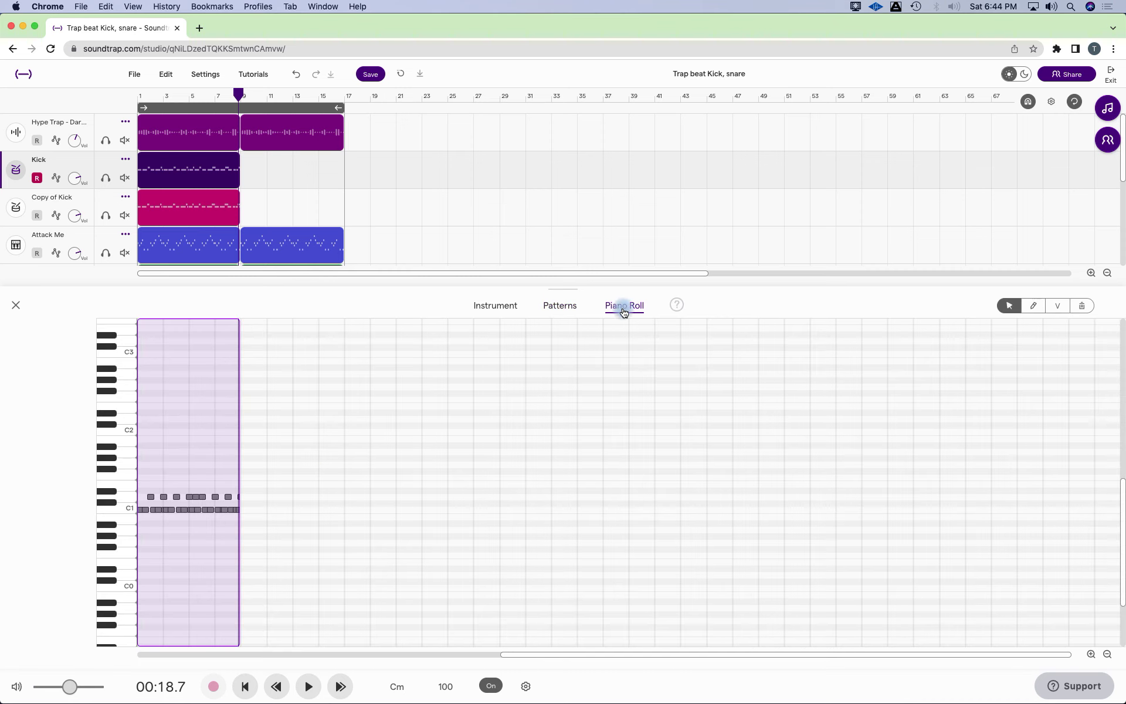
# - Delete all higher-row snare notes from the Kick region, leaving only C1 hits, and close the editor
pyautogui.press('super+Right')
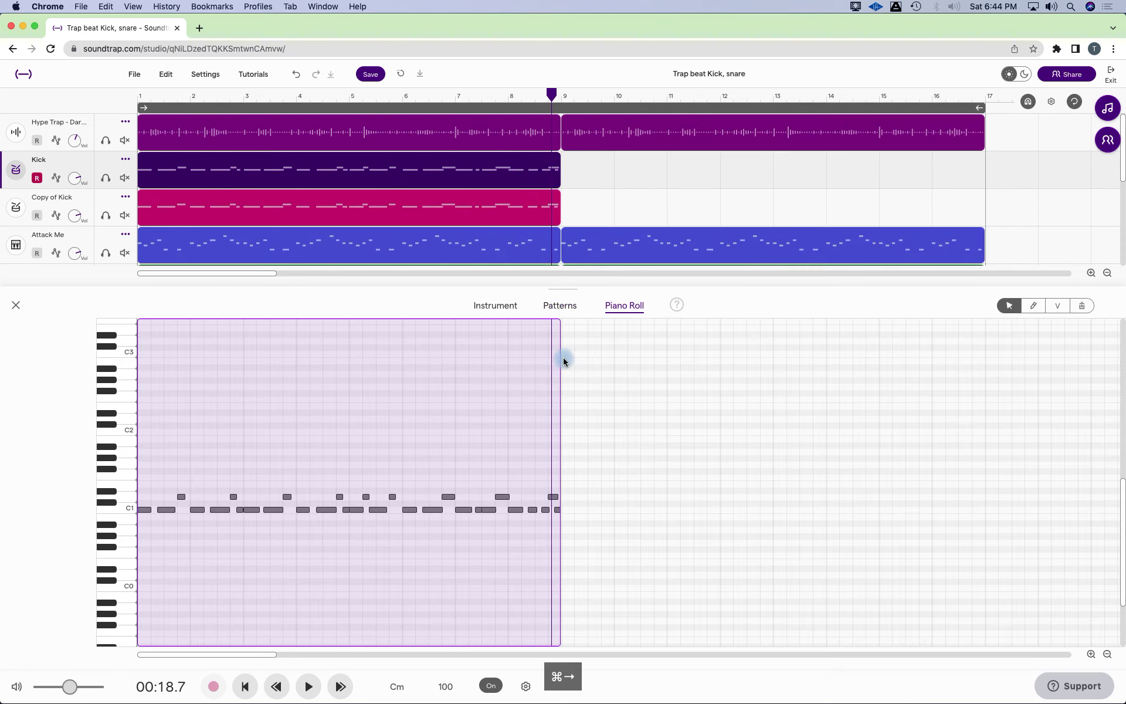
pyautogui.press('super+Right')
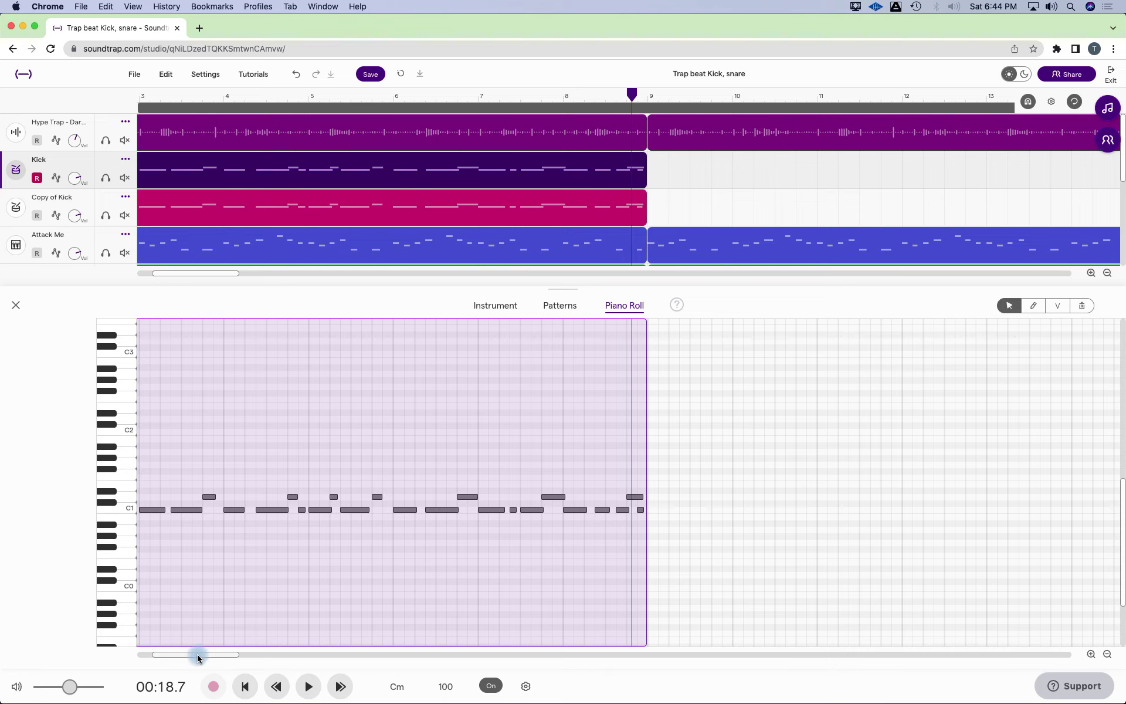
pyautogui.moveTo(197, 653); pyautogui.dragTo(121, 651)
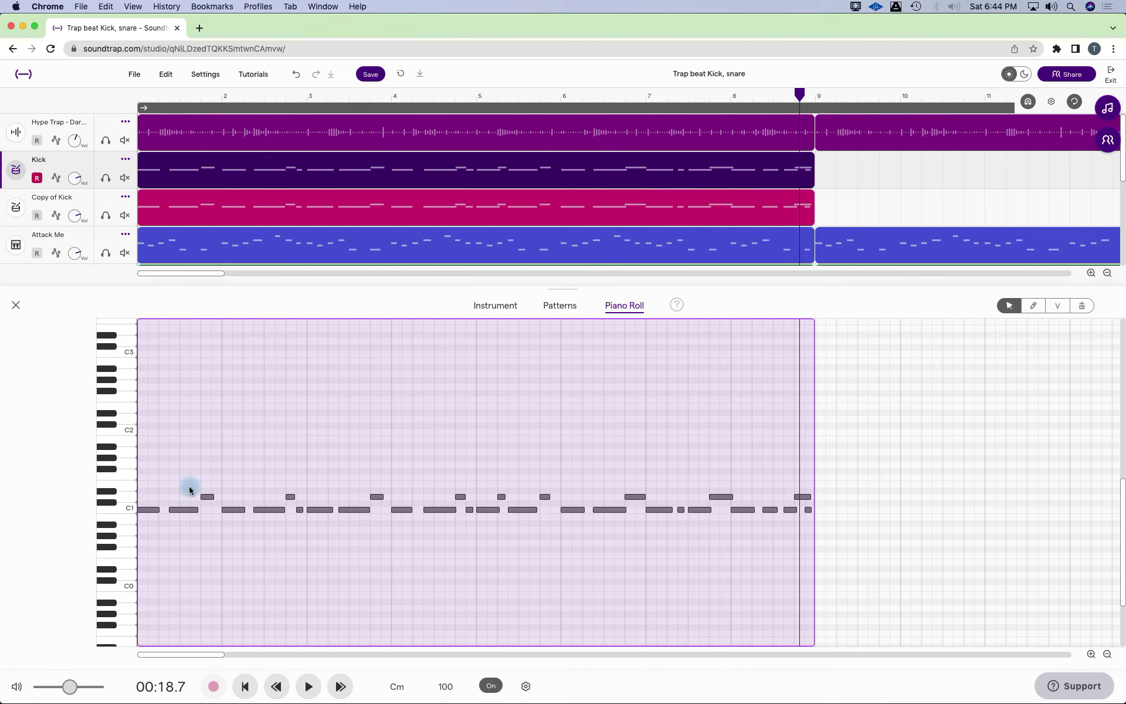
pyautogui.moveTo(189, 489); pyautogui.dragTo(824, 502)
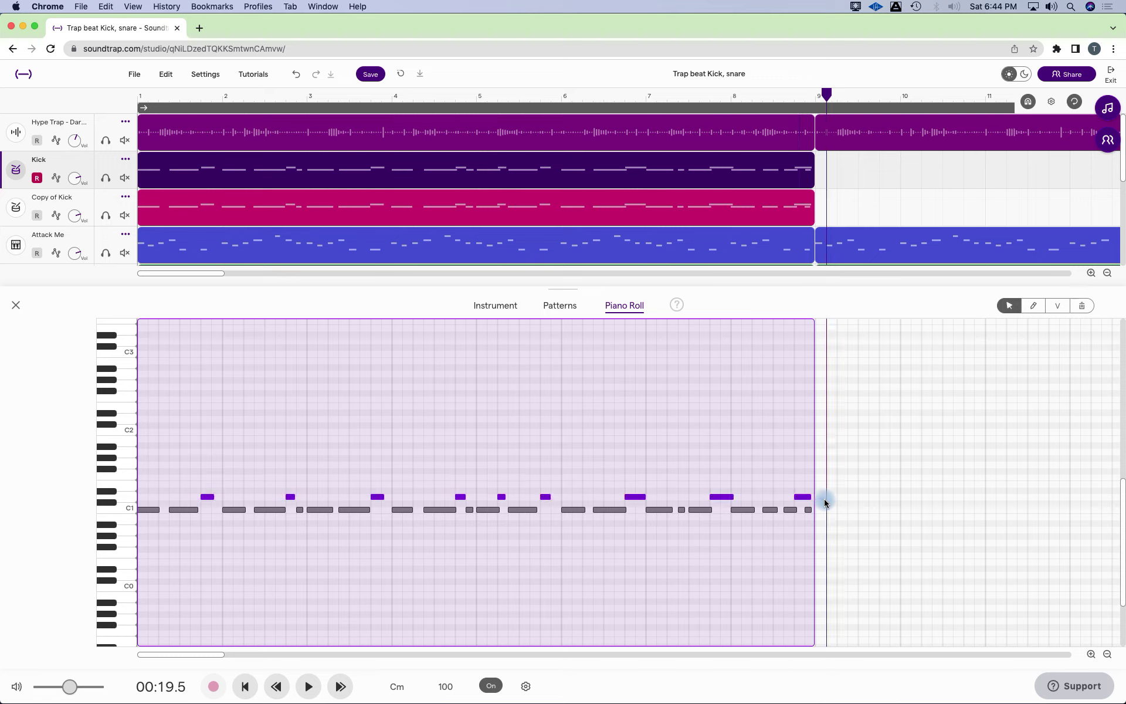
pyautogui.press('BackSpace')
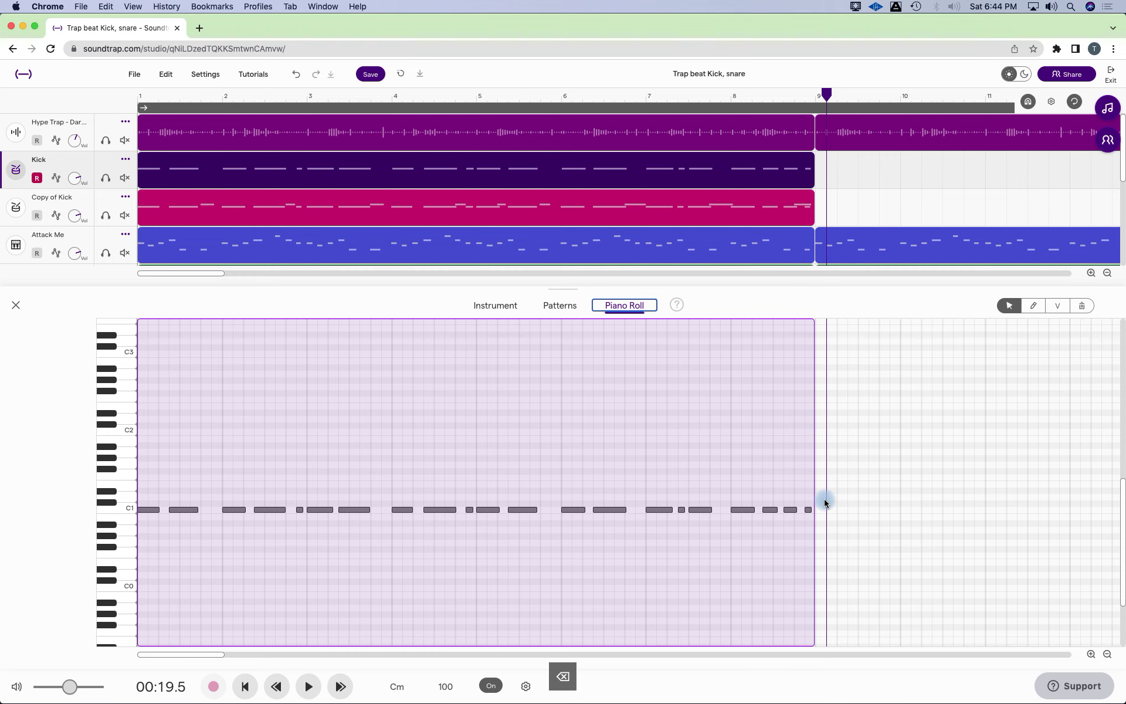
pyautogui.click(13, 306)
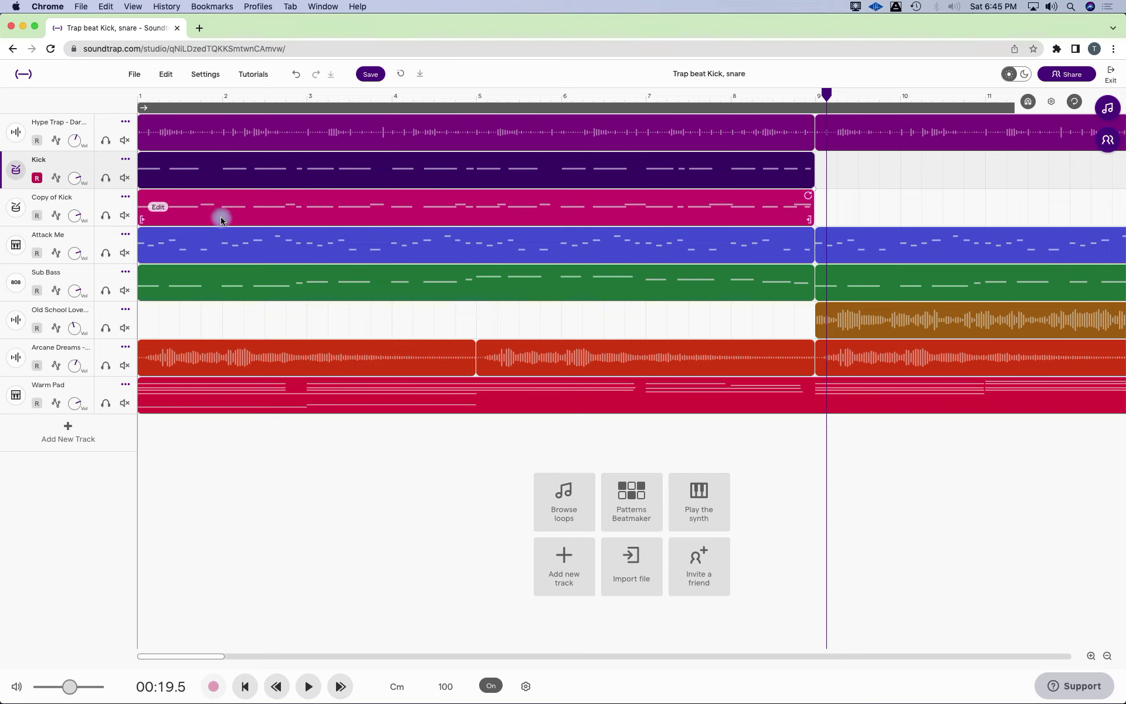
pyautogui.doubleClick(59, 197)
# - Rename the 'Copy of Kick' track to 'Snare'
pyautogui.press('BackSpace')
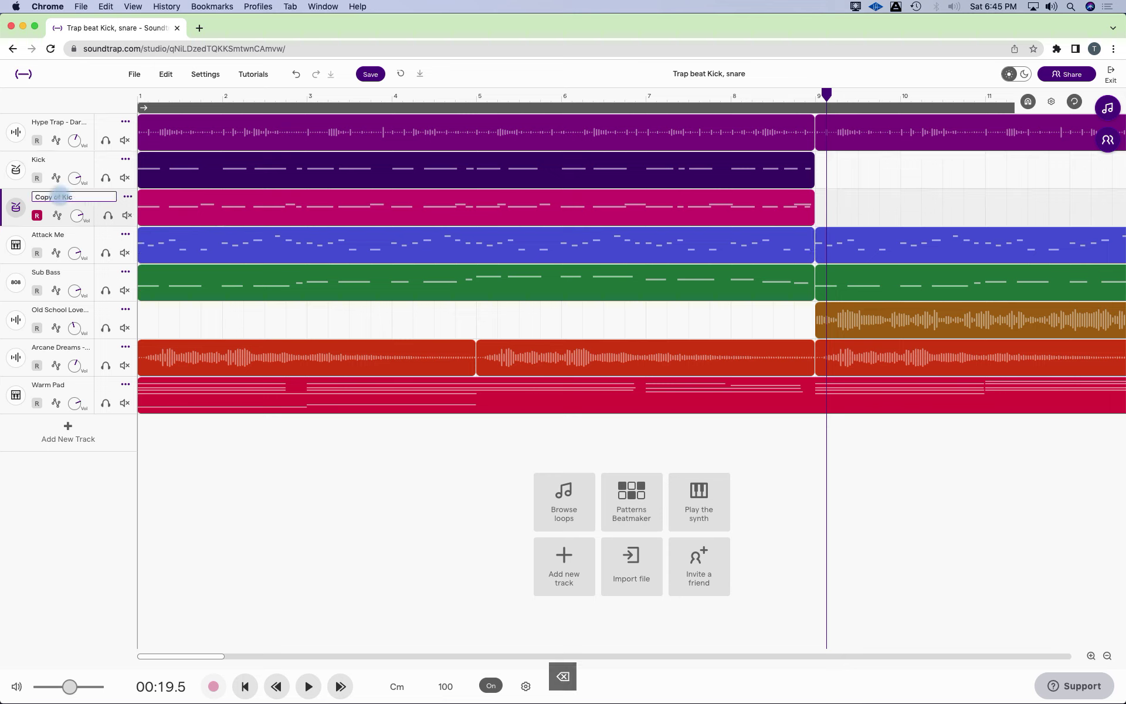
pyautogui.press('BackSpace')
pyautogui.press('BackSpace')
pyautogui.press('BackSpace')
pyautogui.press('BackSpace')
pyautogui.press('BackSpace')
pyautogui.press('BackSpace')
pyautogui.write('Sn')
pyautogui.press('Return')
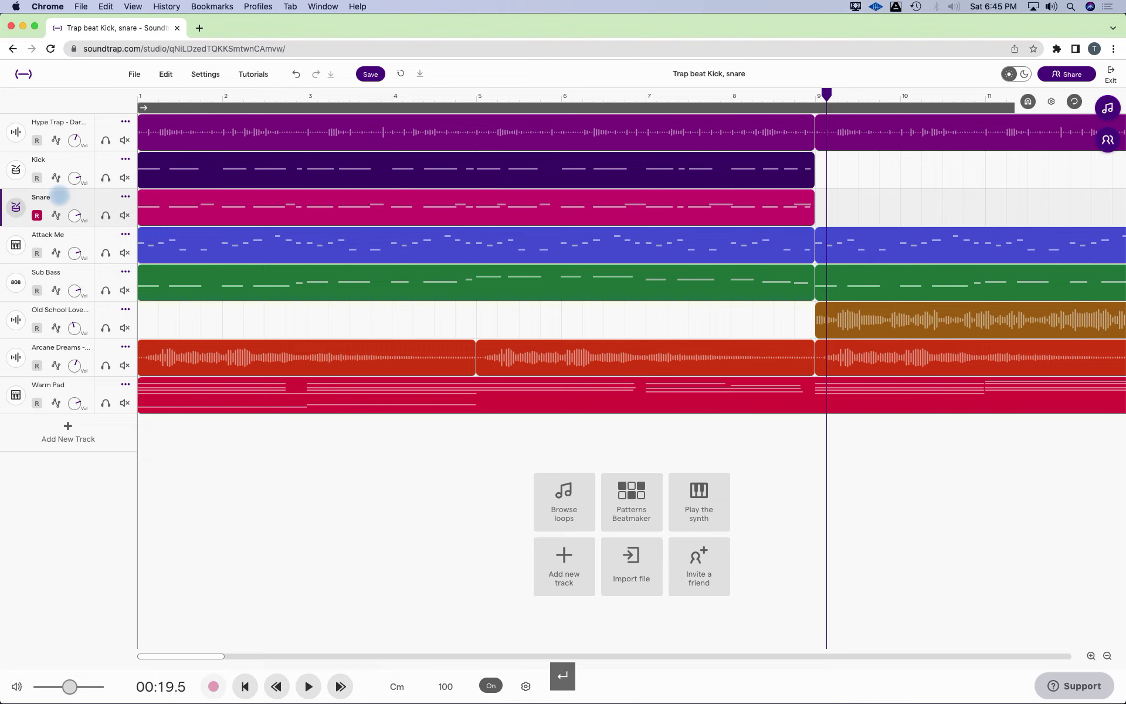
# - Delete every C1 kick note from the Snare region in the Piano Roll, then close it
pyautogui.doubleClick(209, 218)
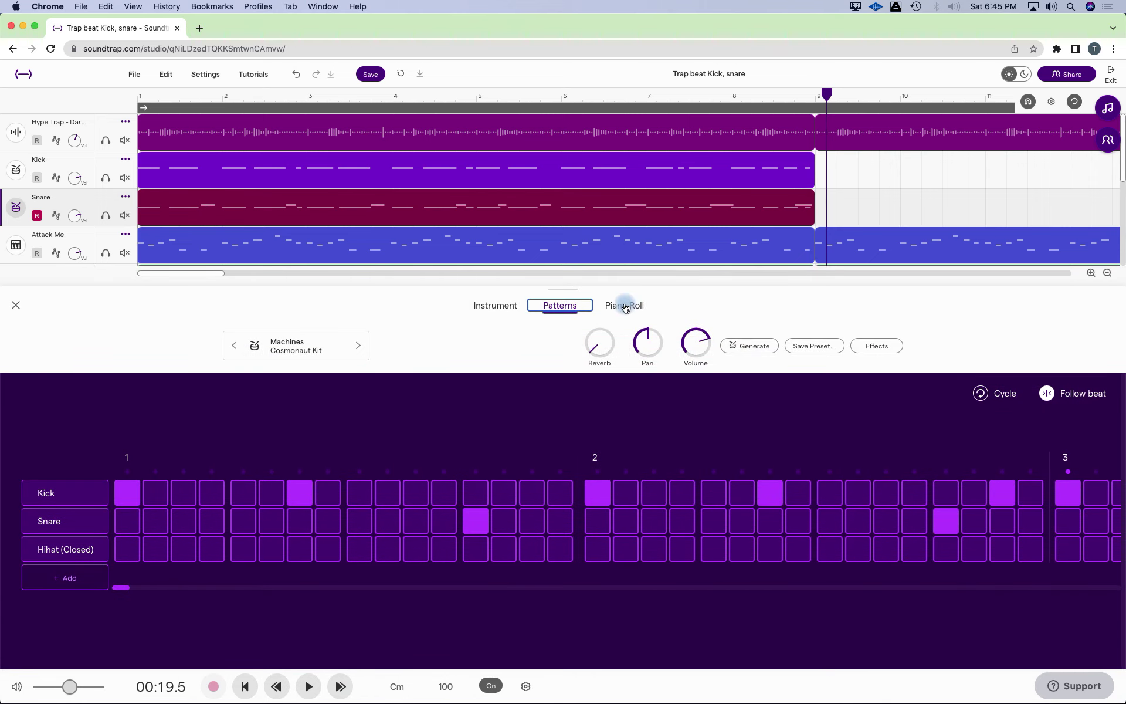
pyautogui.click(625, 306)
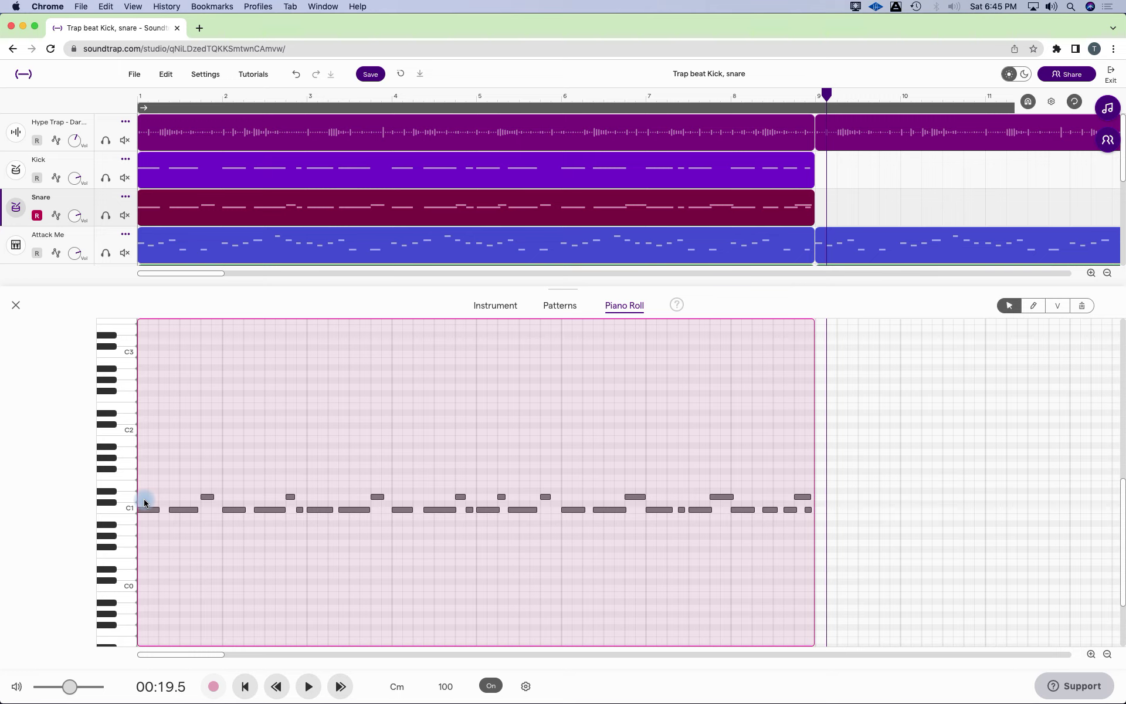
pyautogui.moveTo(147, 504); pyautogui.dragTo(196, 521)
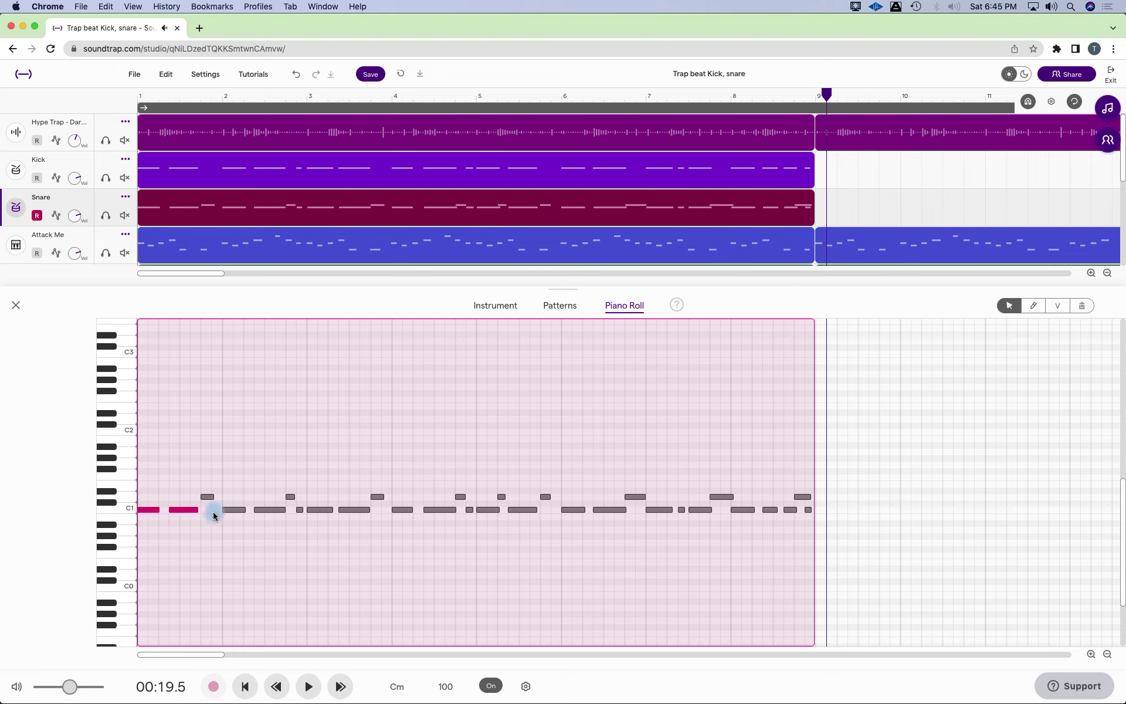
pyautogui.press('BackSpace')
pyautogui.moveTo(215, 513); pyautogui.dragTo(812, 516)
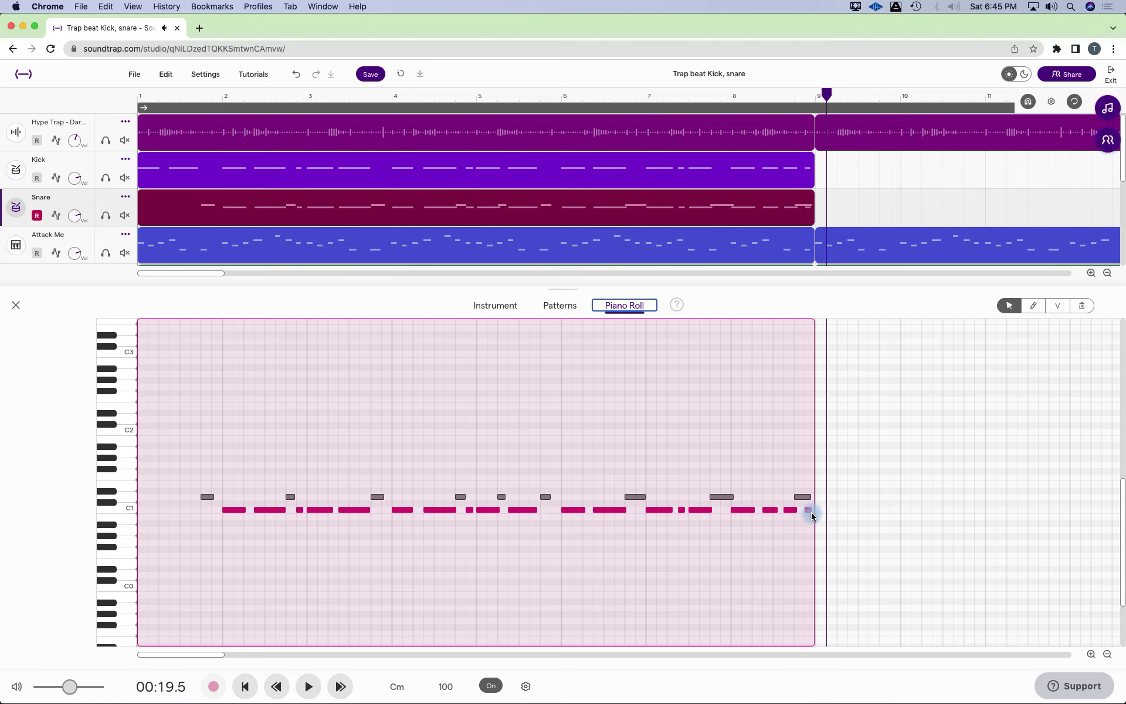
pyautogui.press('BackSpace')
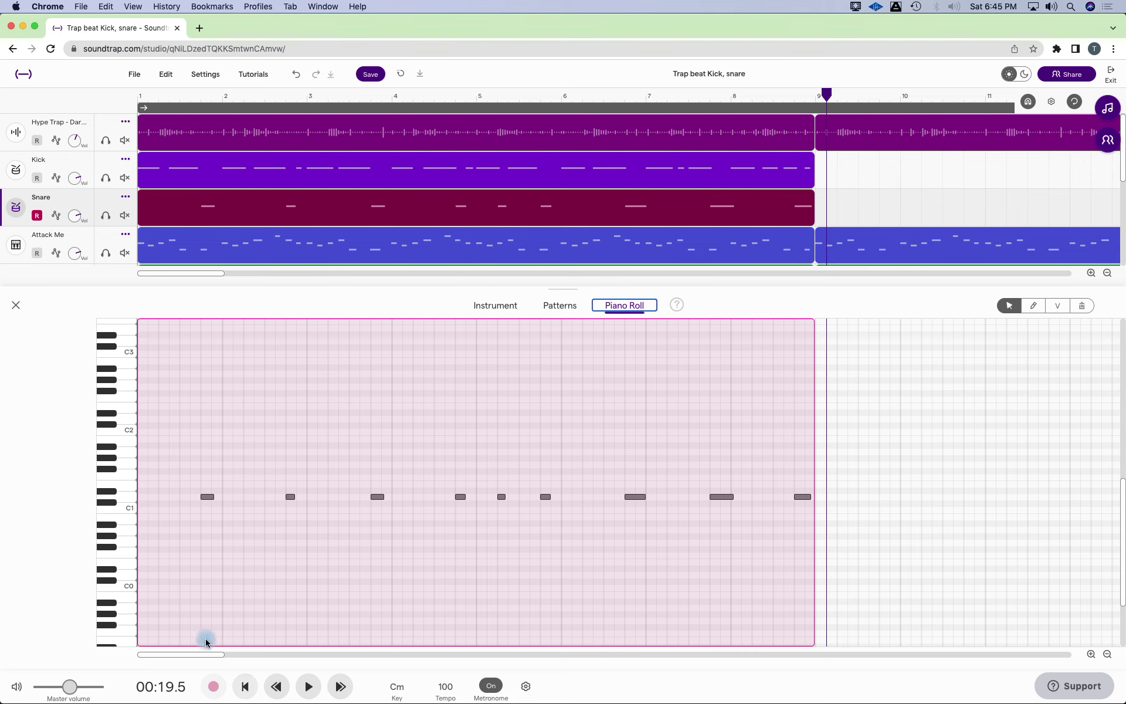
pyautogui.click(16, 305)
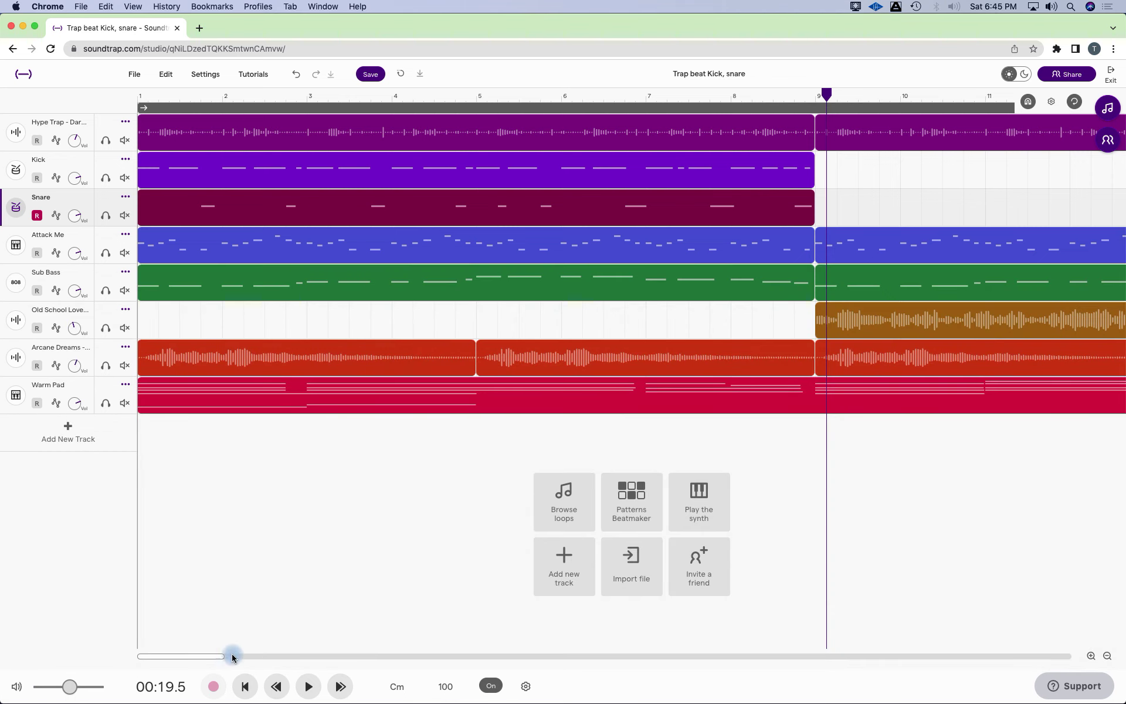
# - Return the playhead to the start and disarm recording on the Snare track
pyautogui.click(245, 687)
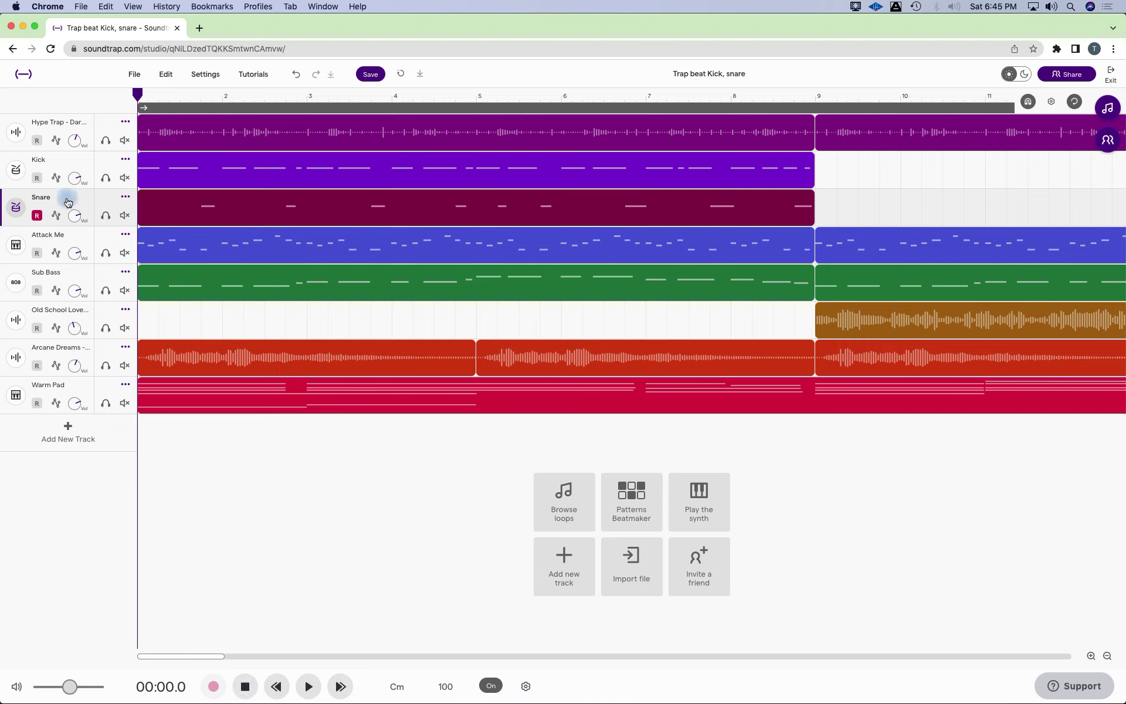
pyautogui.moveTo(221, 138)
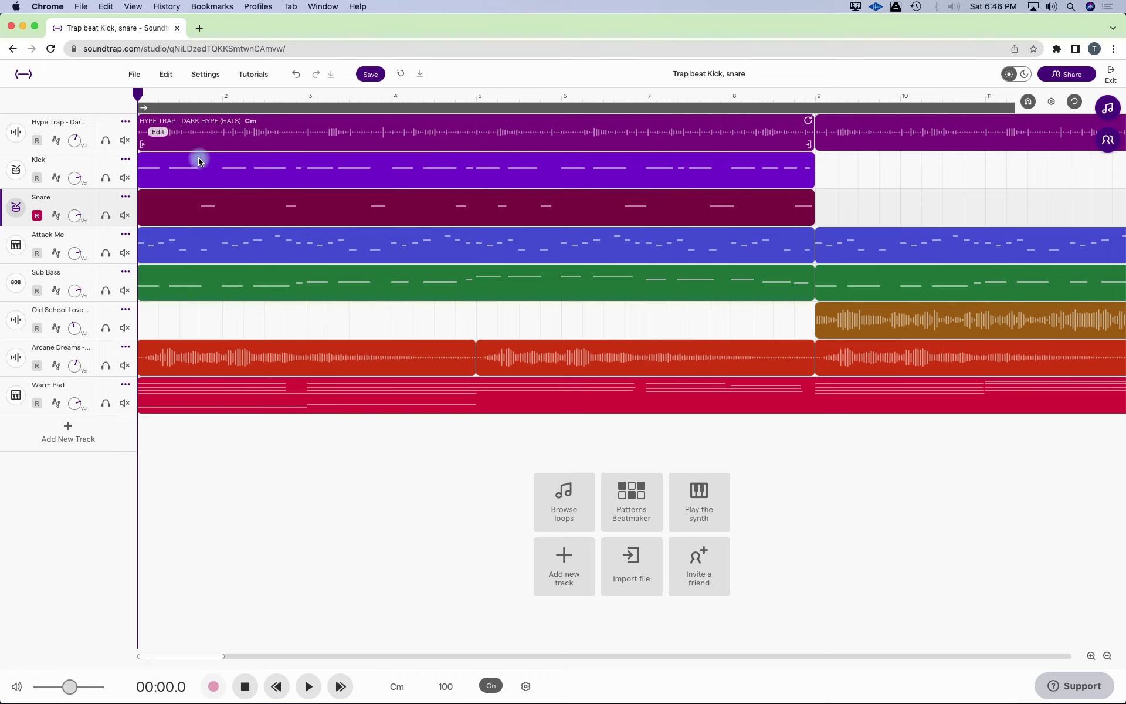
pyautogui.click(37, 216)
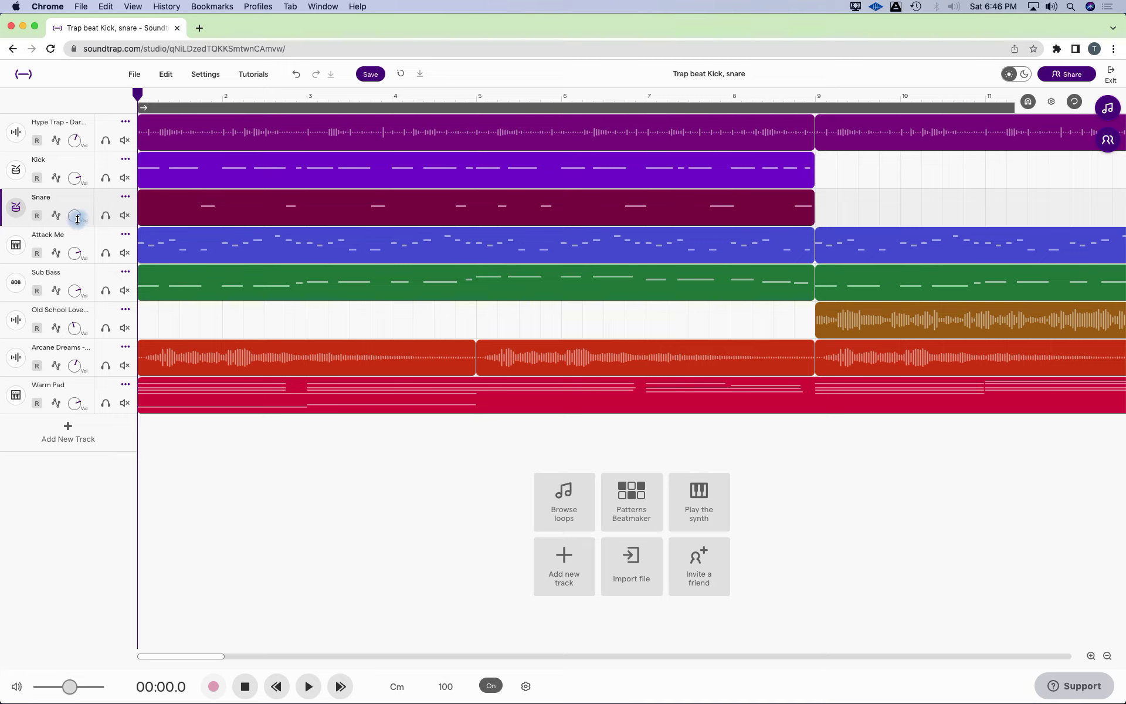
pyautogui.moveTo(74, 218)
pyautogui.mouseDown()
pyautogui.moveTo(70, 184)
pyautogui.moveTo(74, 219)
pyautogui.mouseUp()
pyautogui.moveTo(399, 218)
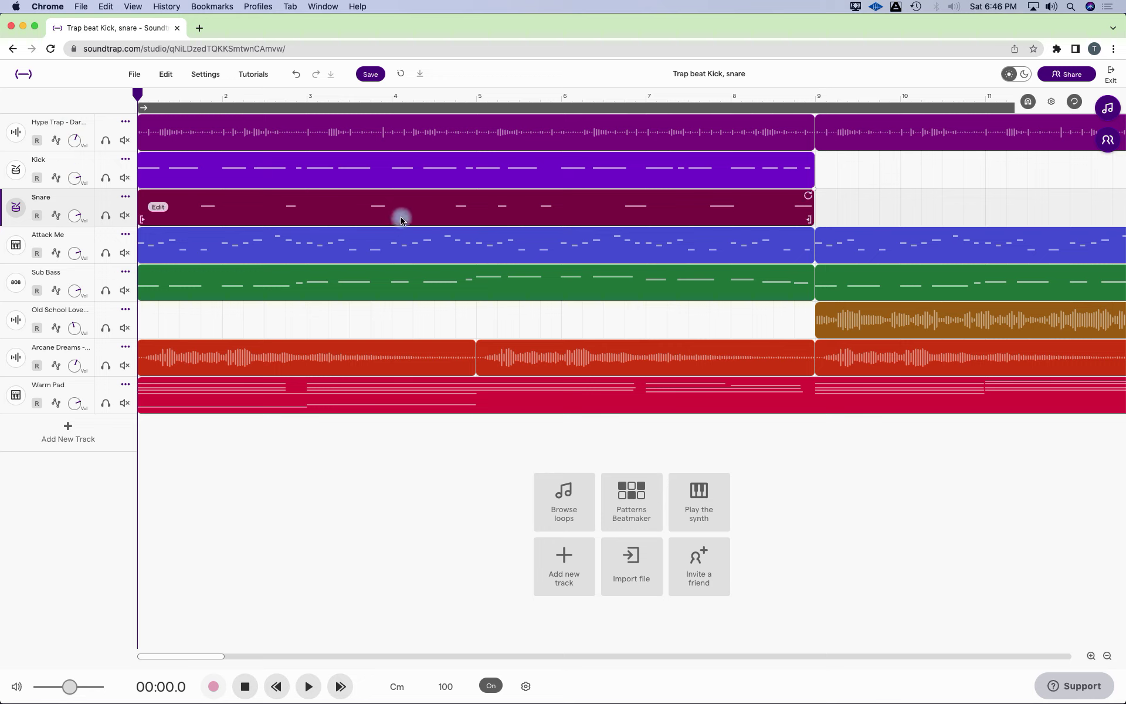
# - Copy the Snare and Kick regions so the copies start at bar 9
pyautogui.moveTo(399, 218); pyautogui.dragTo(938, 210)
pyautogui.click(413, 181)
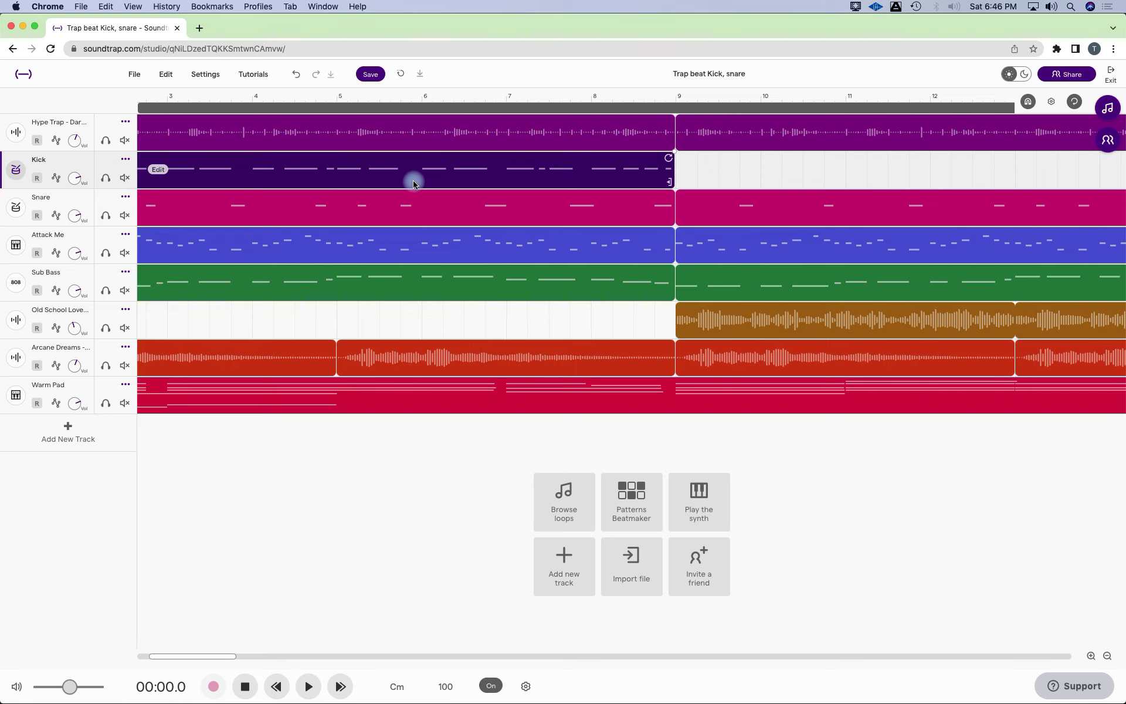
pyautogui.moveTo(413, 180); pyautogui.dragTo(989, 155)
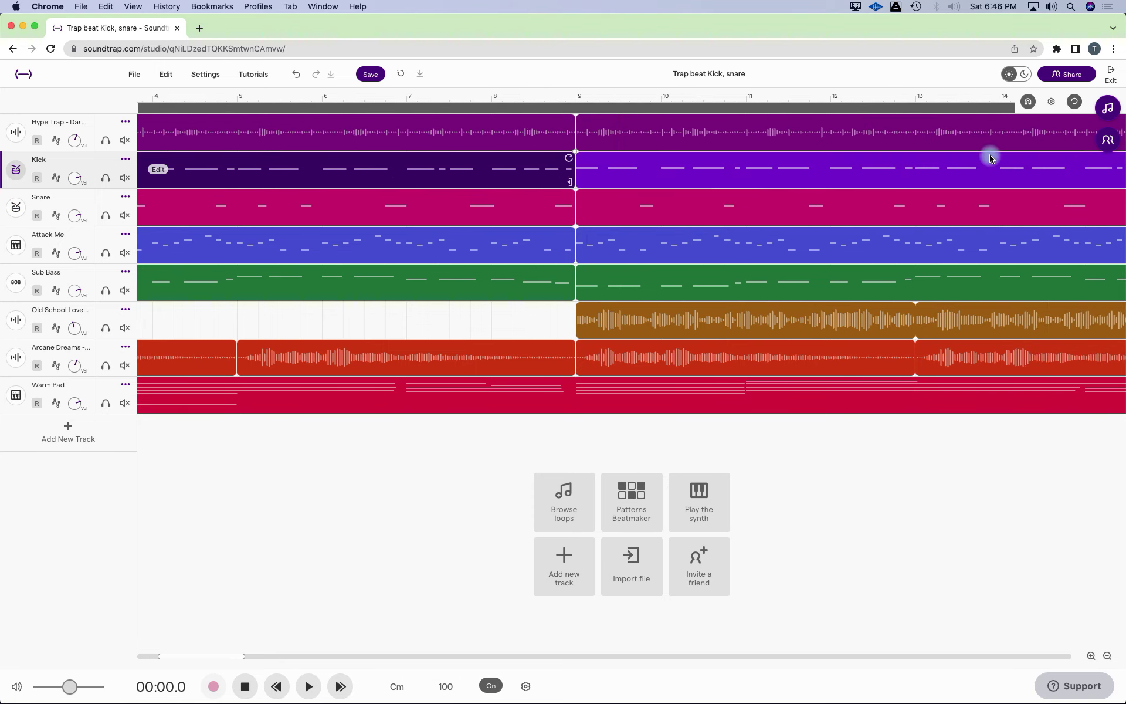
# - Rewind, zoom out to show the arrangement through bar 17, and play the beat
pyautogui.click(245, 685)
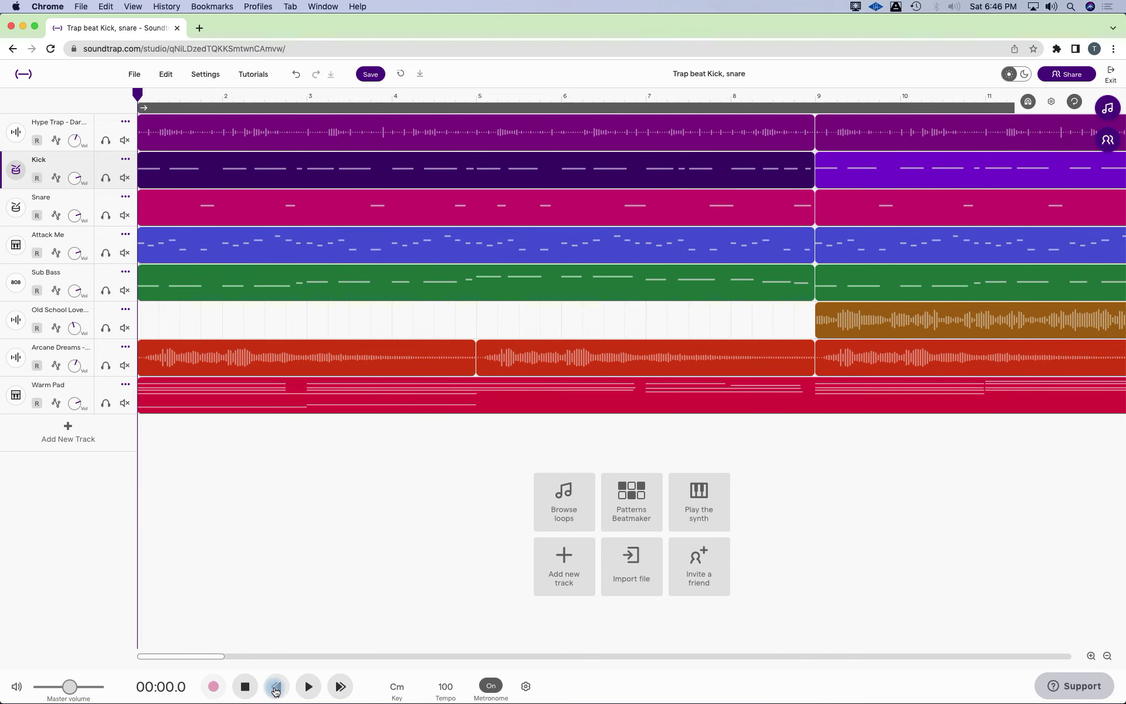
pyautogui.press('super+Left')
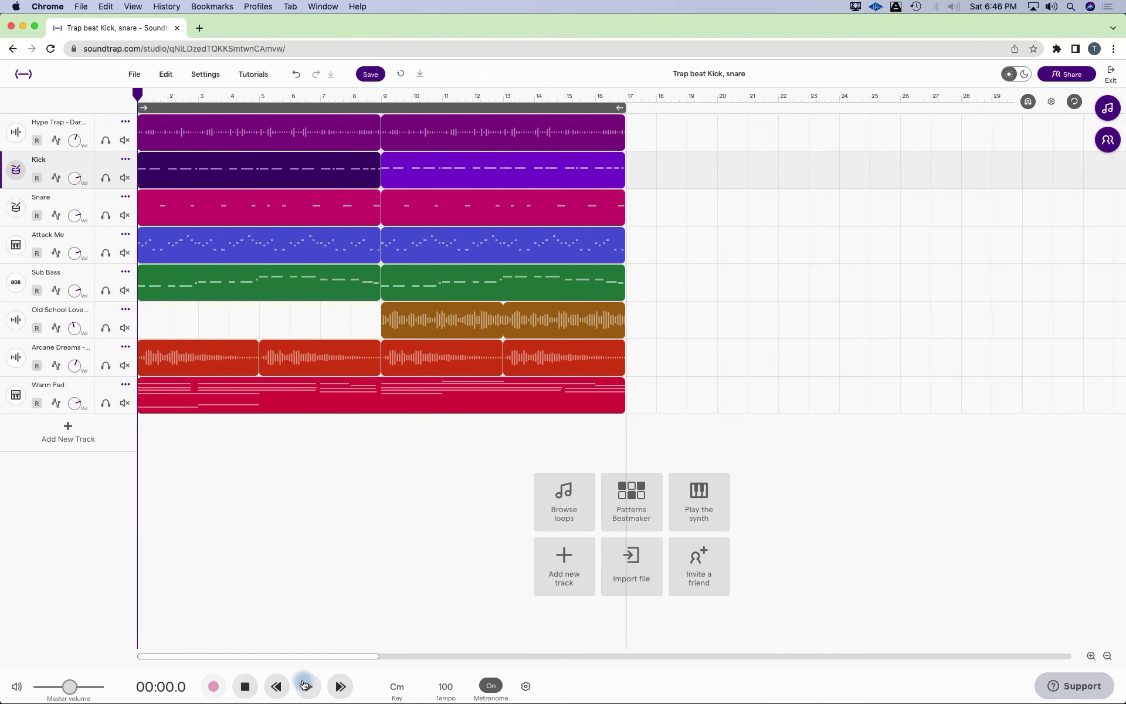
pyautogui.click(308, 686)
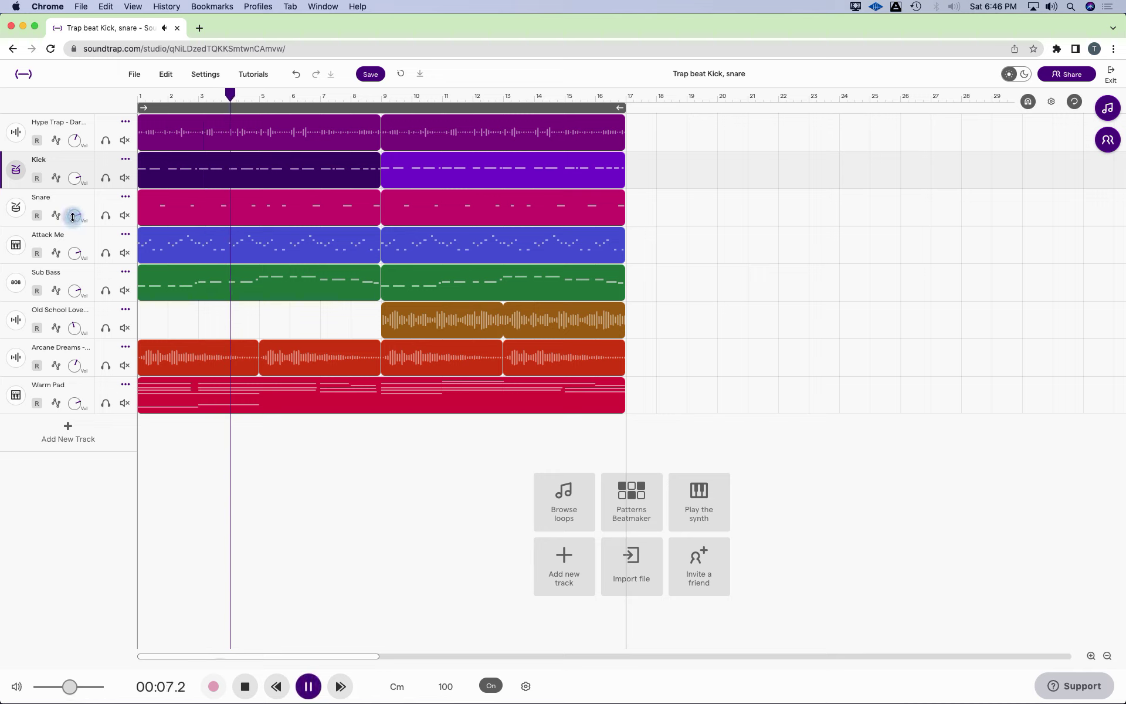
# - Turn the Snare volume knob down toward -2 and the Hype Trap hats toward -4
pyautogui.moveTo(73, 218)
pyautogui.moveTo(72, 218); pyautogui.dragTo(69, 223)
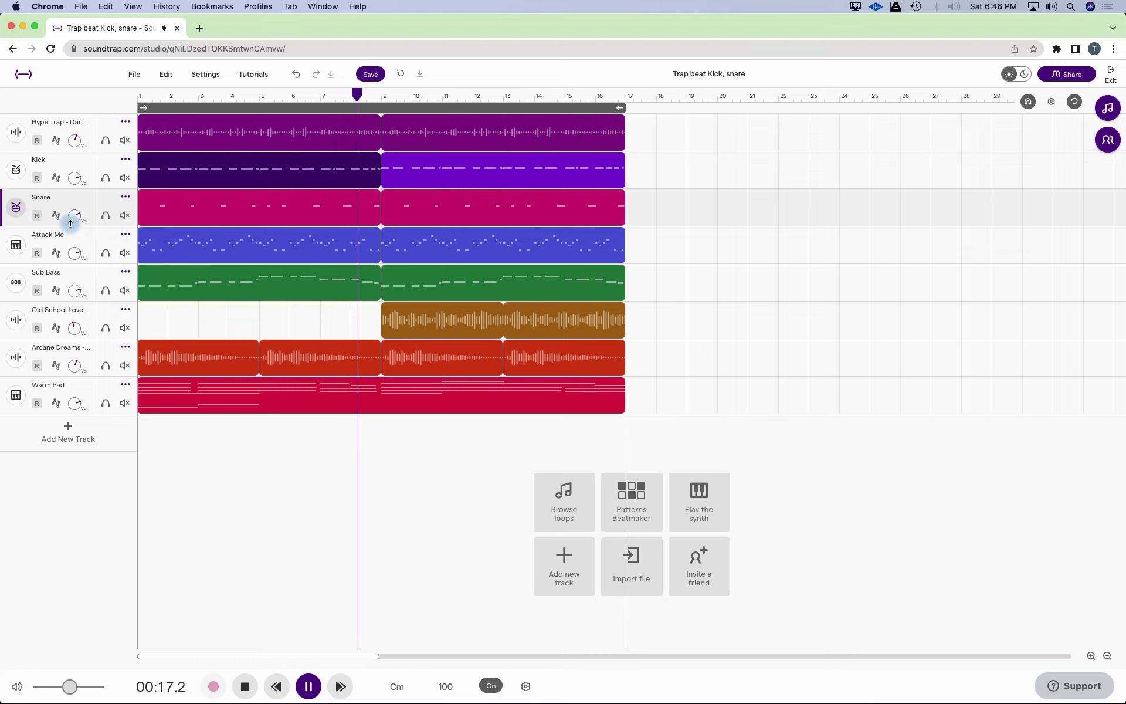
pyautogui.moveTo(73, 137); pyautogui.dragTo(73, 136)
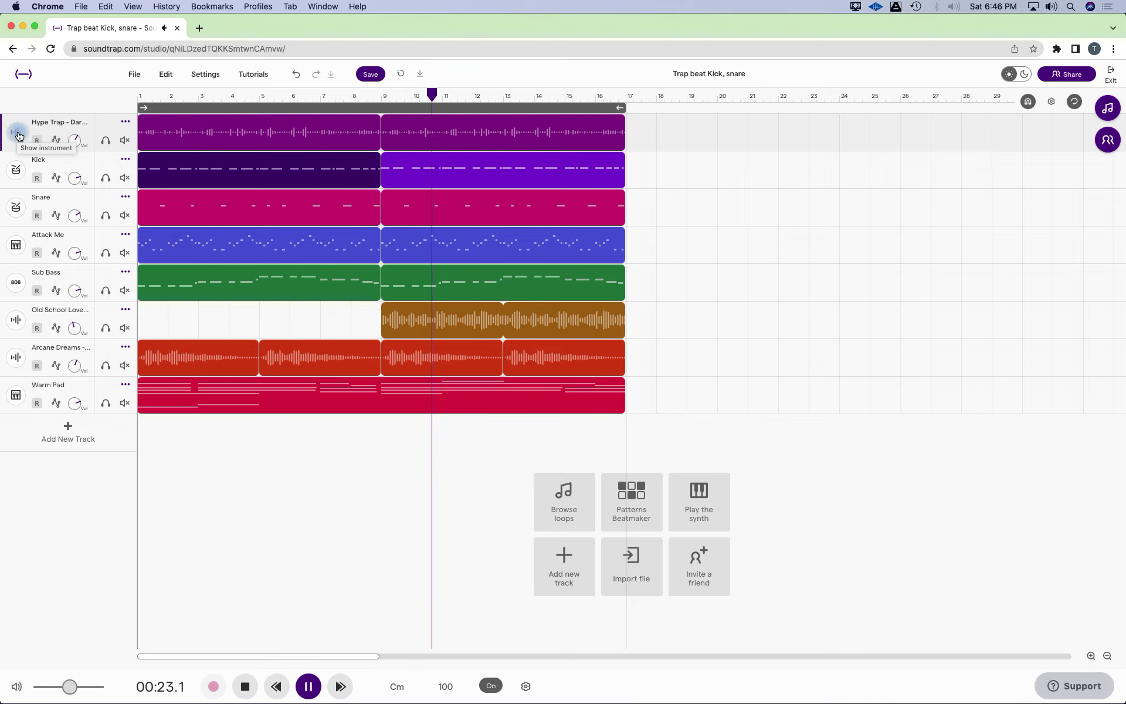
# - Pan the Hype Trap hats slightly right to about 0.57
pyautogui.click(18, 136)
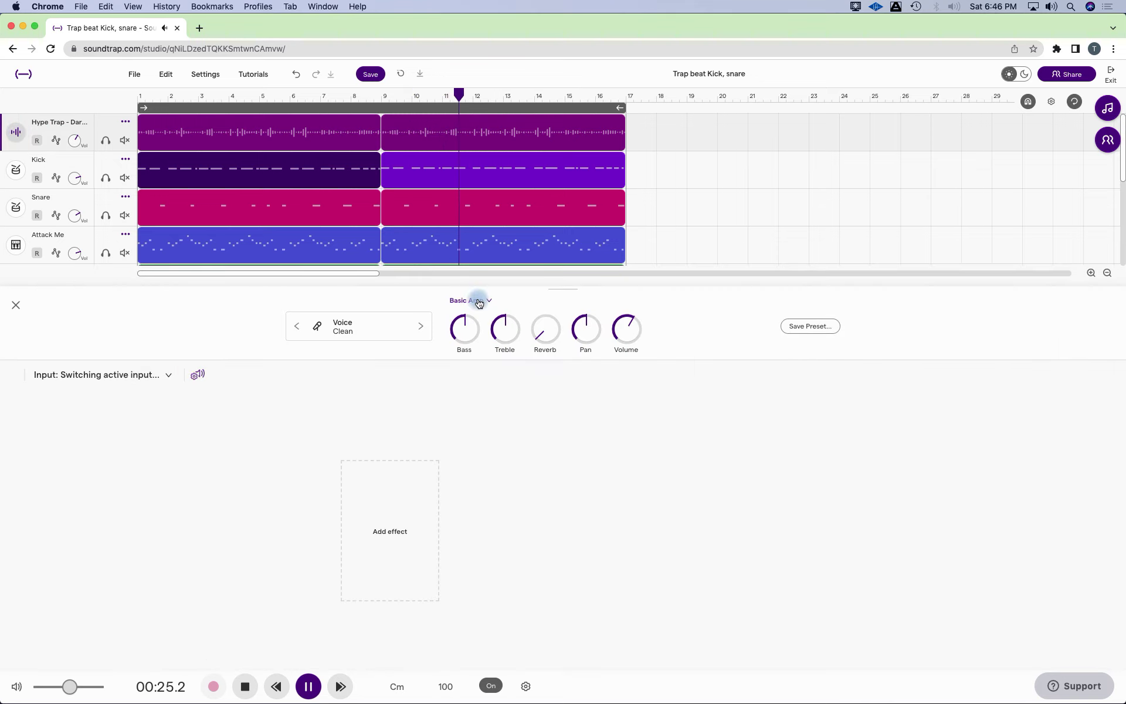
pyautogui.moveTo(581, 326); pyautogui.dragTo(576, 302)
pyautogui.click(15, 305)
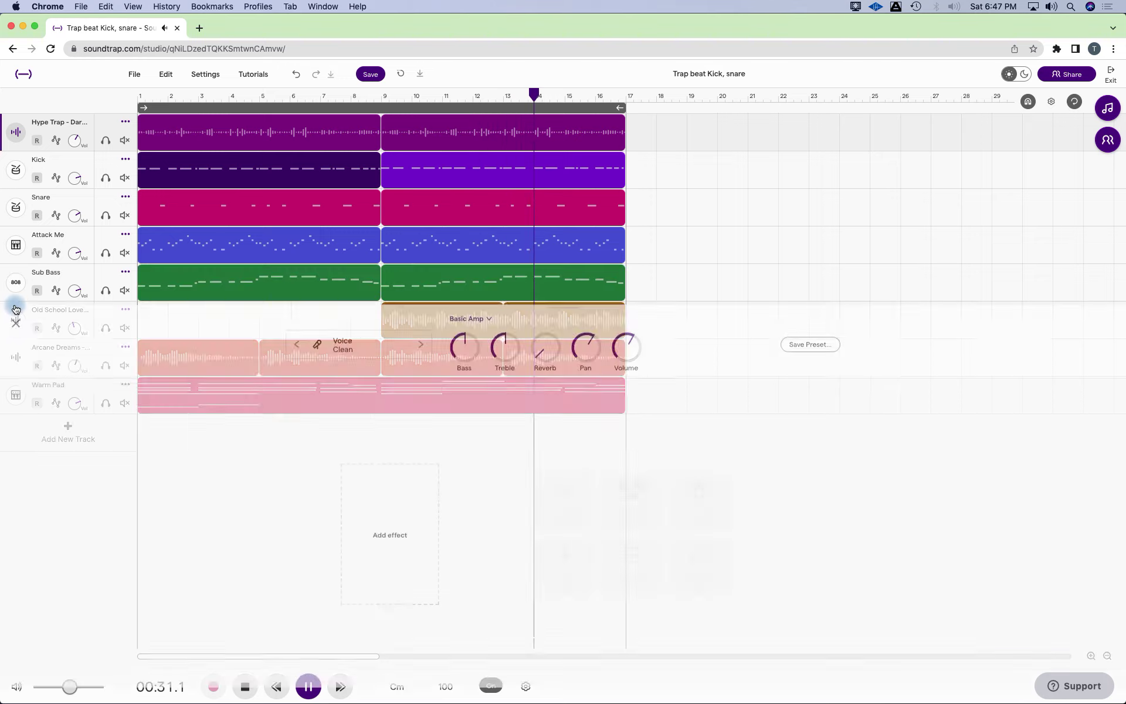
# - Pan the Snare slightly right to about 0.60, then bring up its Effects dialog
pyautogui.click(25, 195)
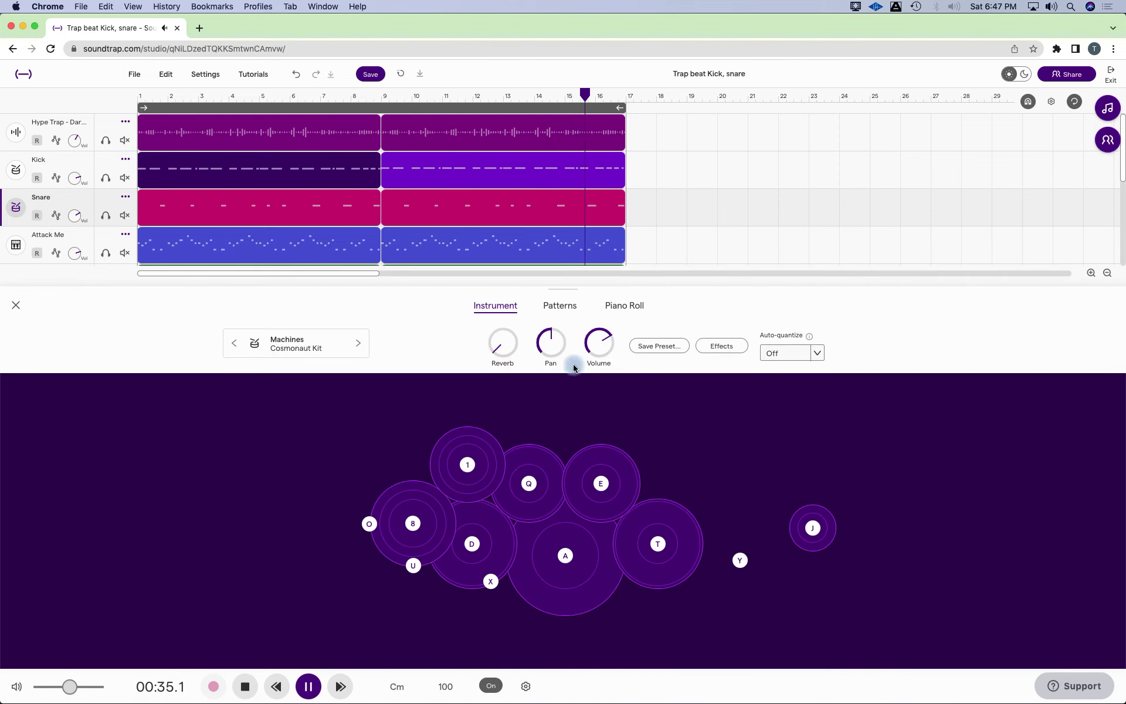
pyautogui.moveTo(550, 349); pyautogui.dragTo(535, 324)
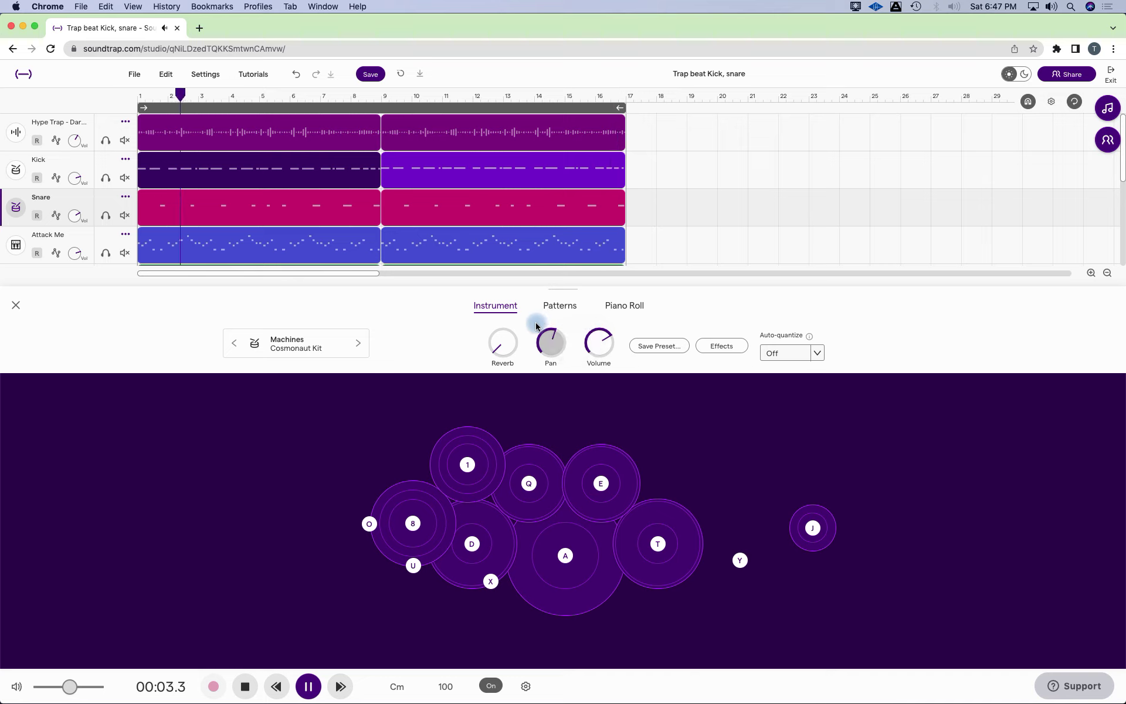
pyautogui.click(15, 308)
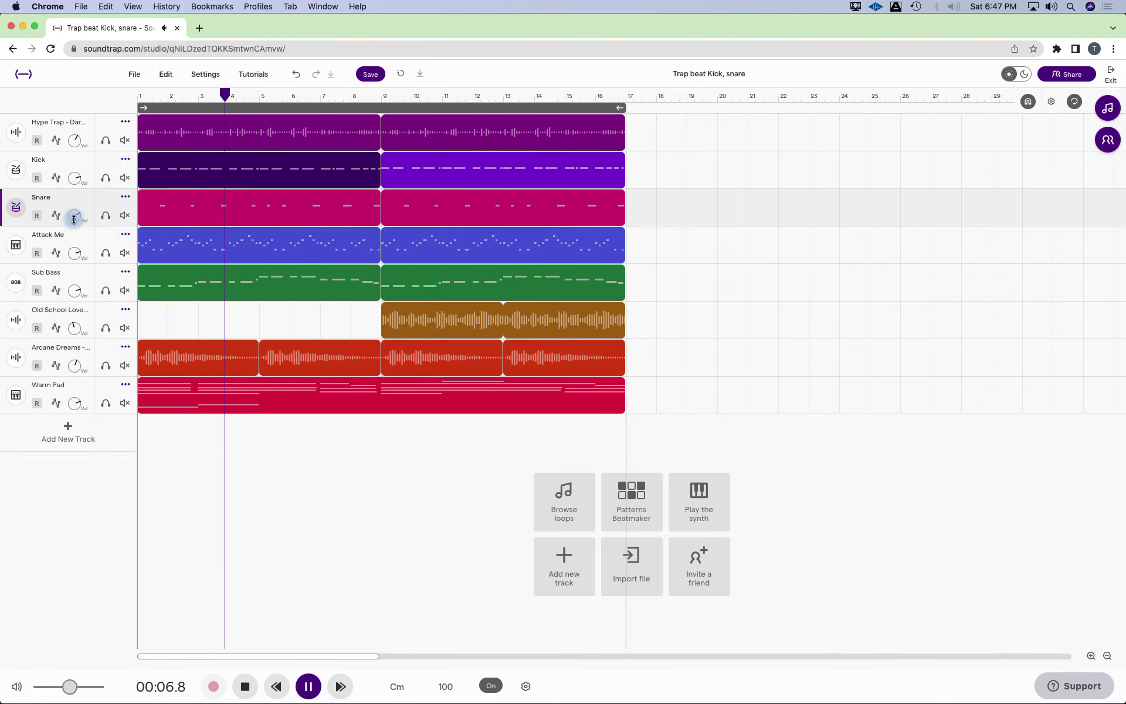
pyautogui.click(15, 208)
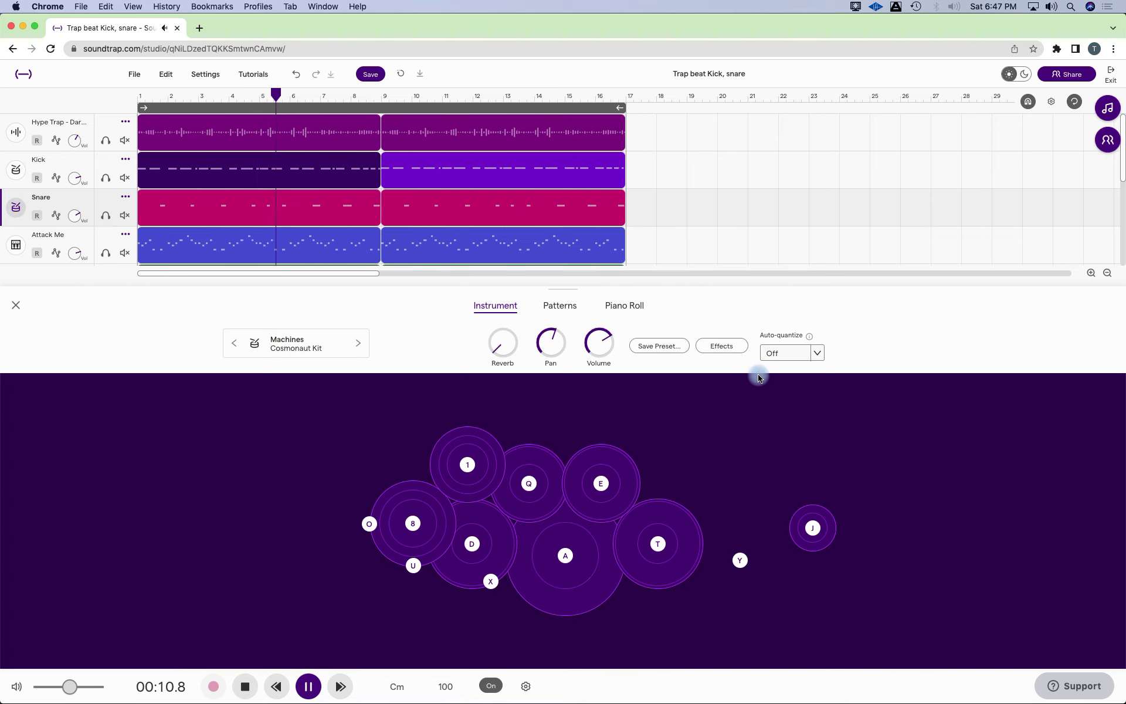
pyautogui.click(721, 351)
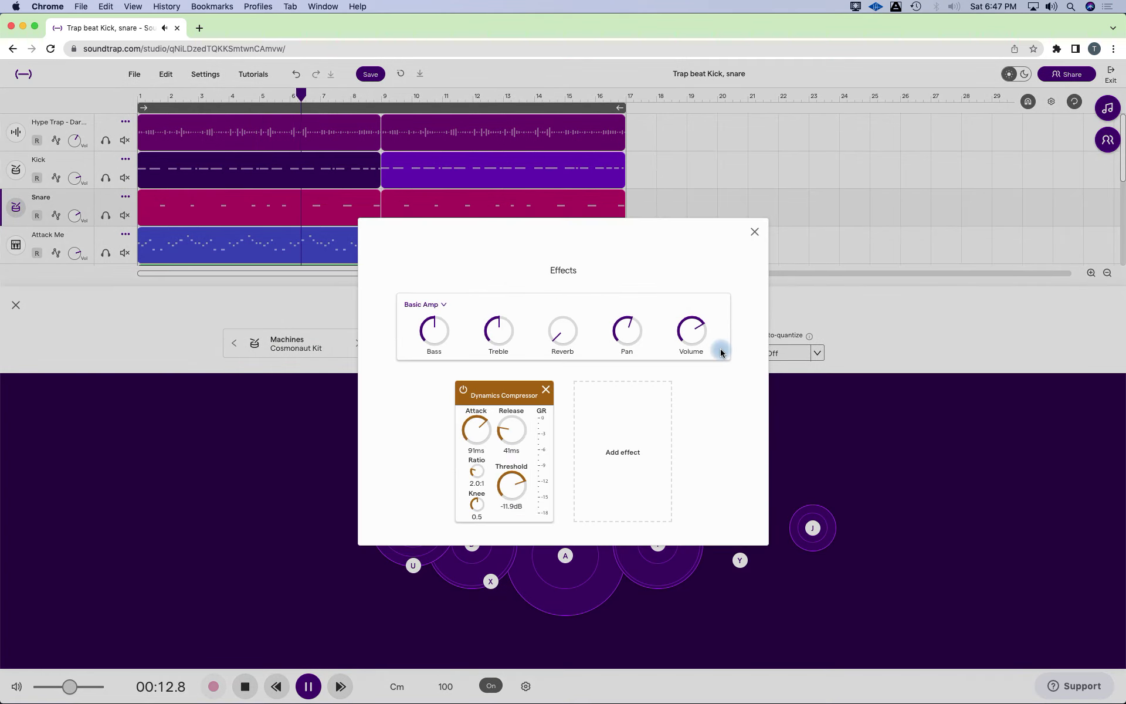
# - Set the Snare's Dynamics Compressor threshold to -21.0dB and attack to 72ms
pyautogui.click(508, 444)
pyautogui.click(477, 434)
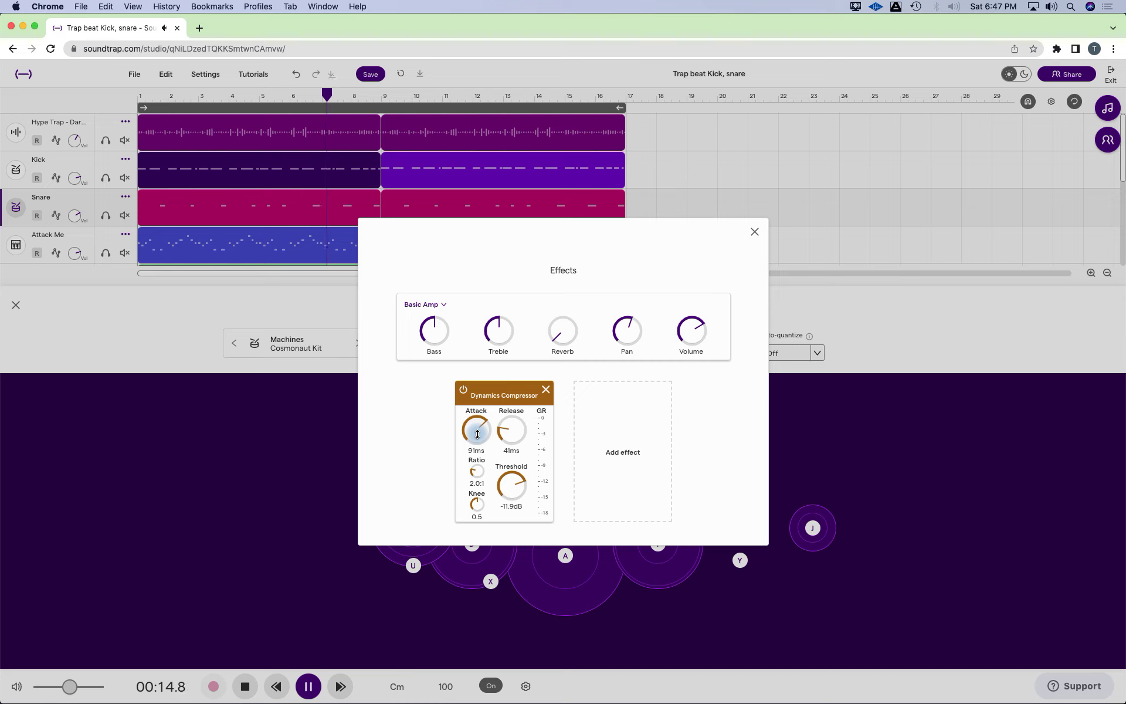
pyautogui.click(508, 487)
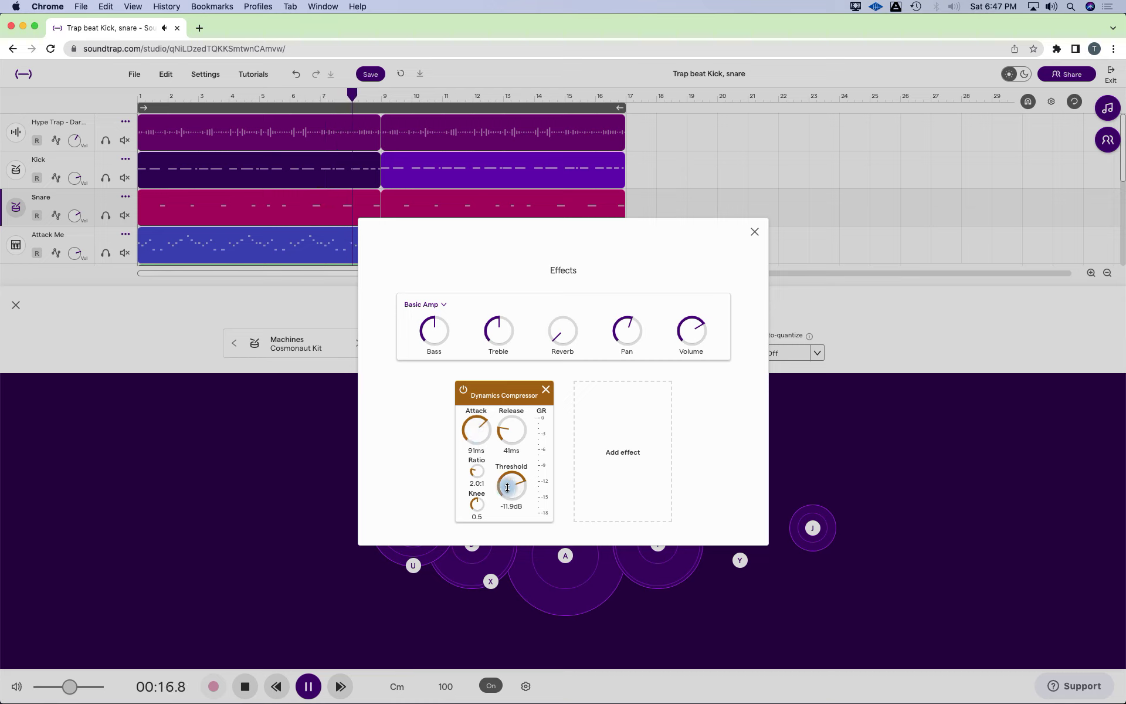
pyautogui.moveTo(507, 487); pyautogui.dragTo(518, 493)
pyautogui.click(557, 508)
pyautogui.moveTo(476, 431); pyautogui.dragTo(478, 436)
pyautogui.moveTo(511, 486); pyautogui.dragTo(507, 516)
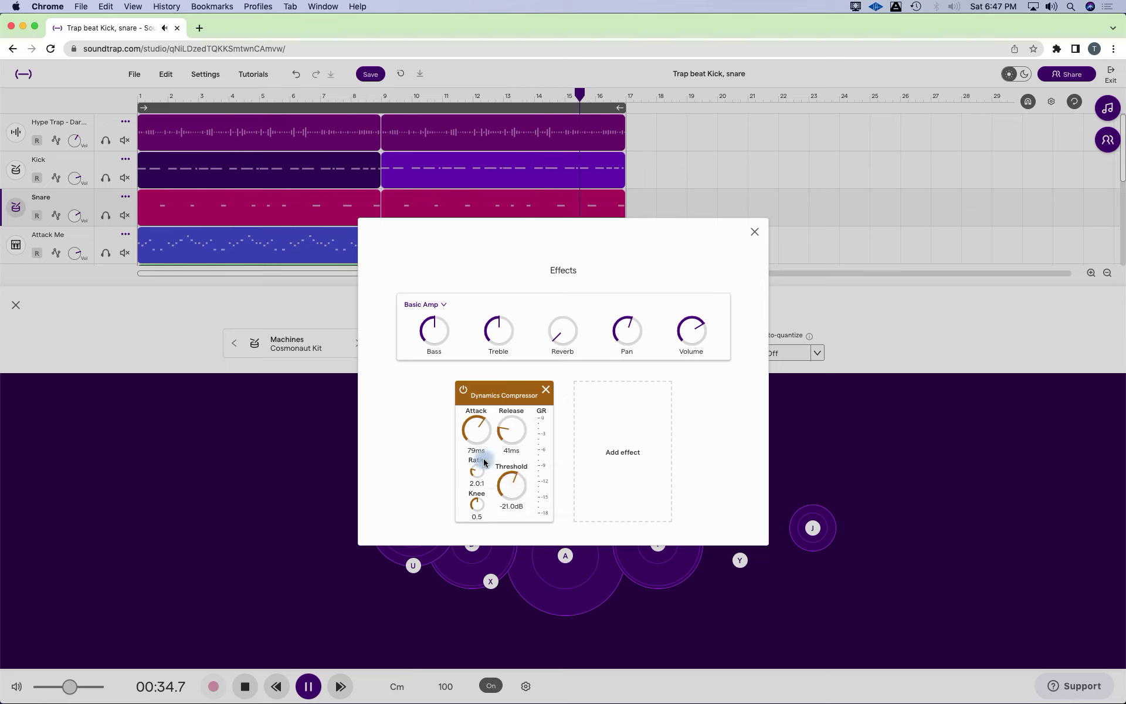
pyautogui.moveTo(474, 435); pyautogui.dragTo(475, 443)
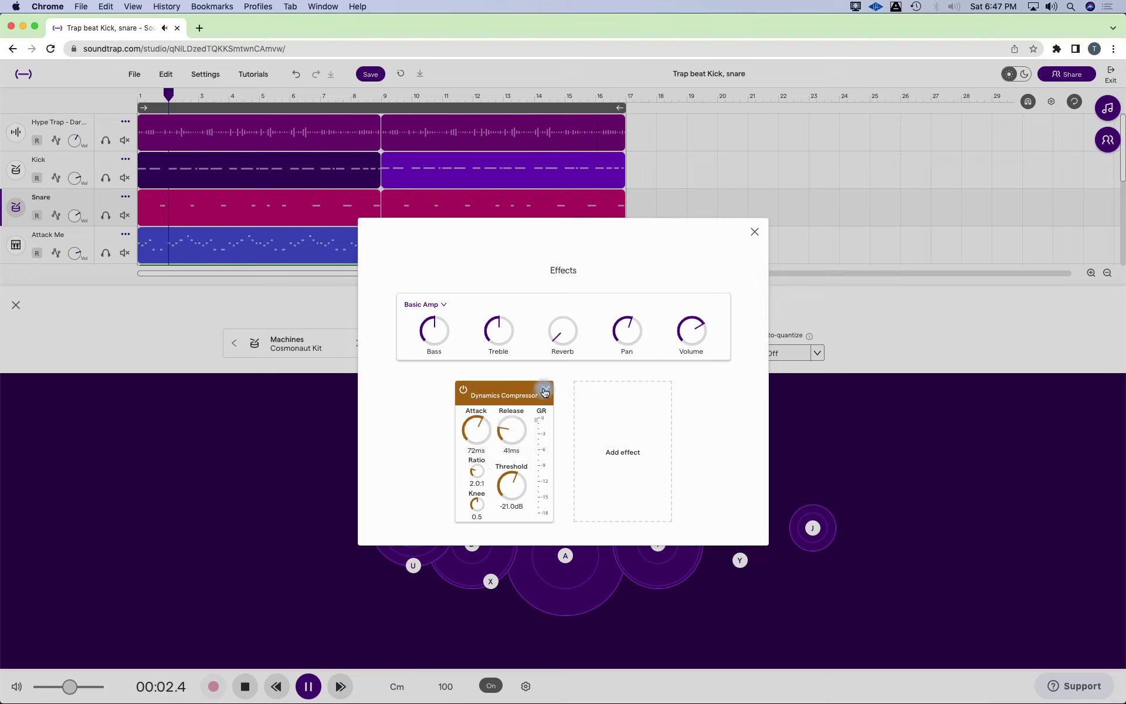
pyautogui.moveTo(432, 331)
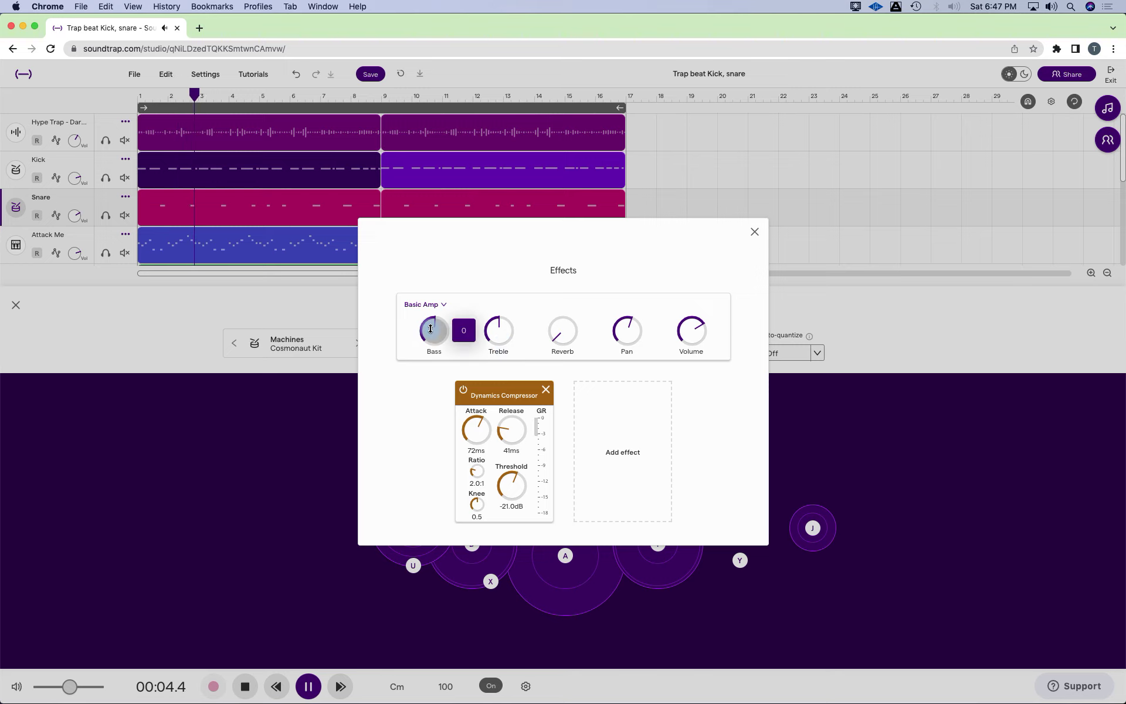
pyautogui.moveTo(495, 334)
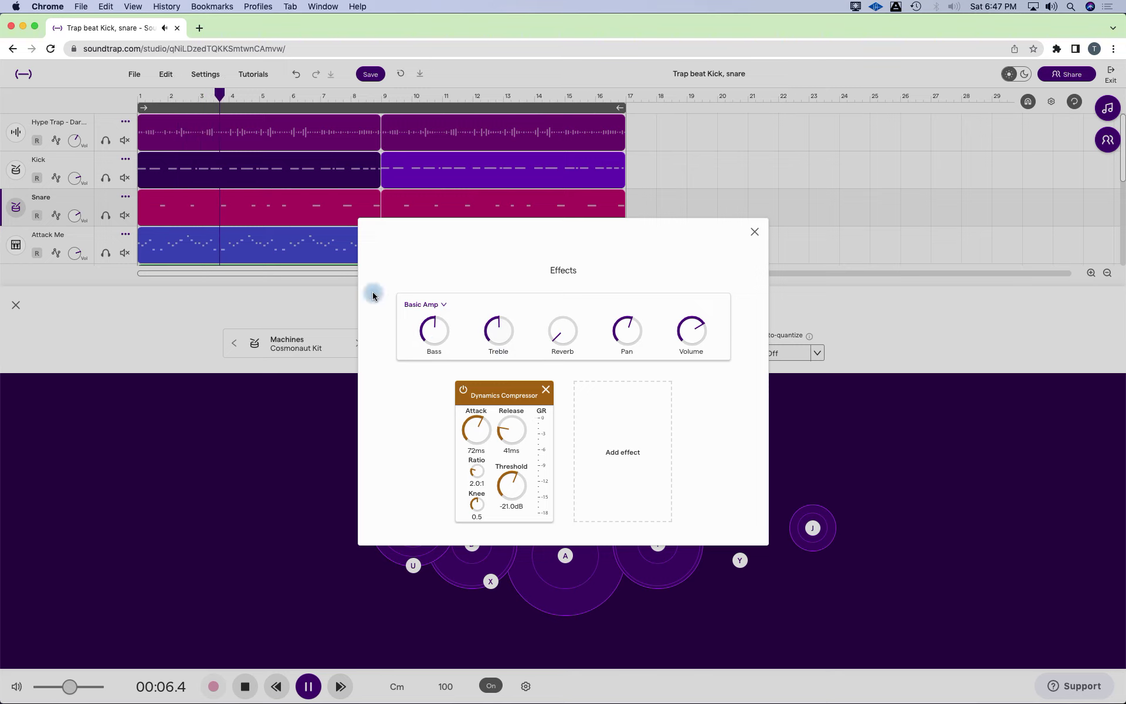
# - Close the Snare's effects and instrument panels, stop playback, and rewind to 00:00.0
pyautogui.click(755, 233)
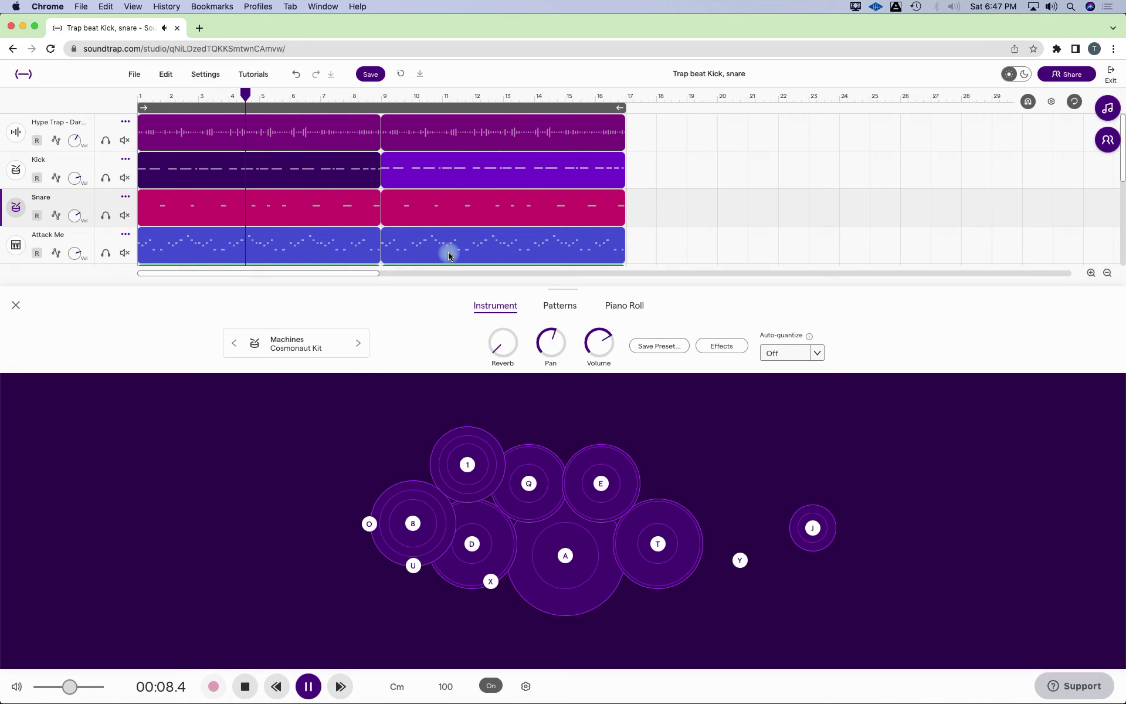
pyautogui.click(16, 302)
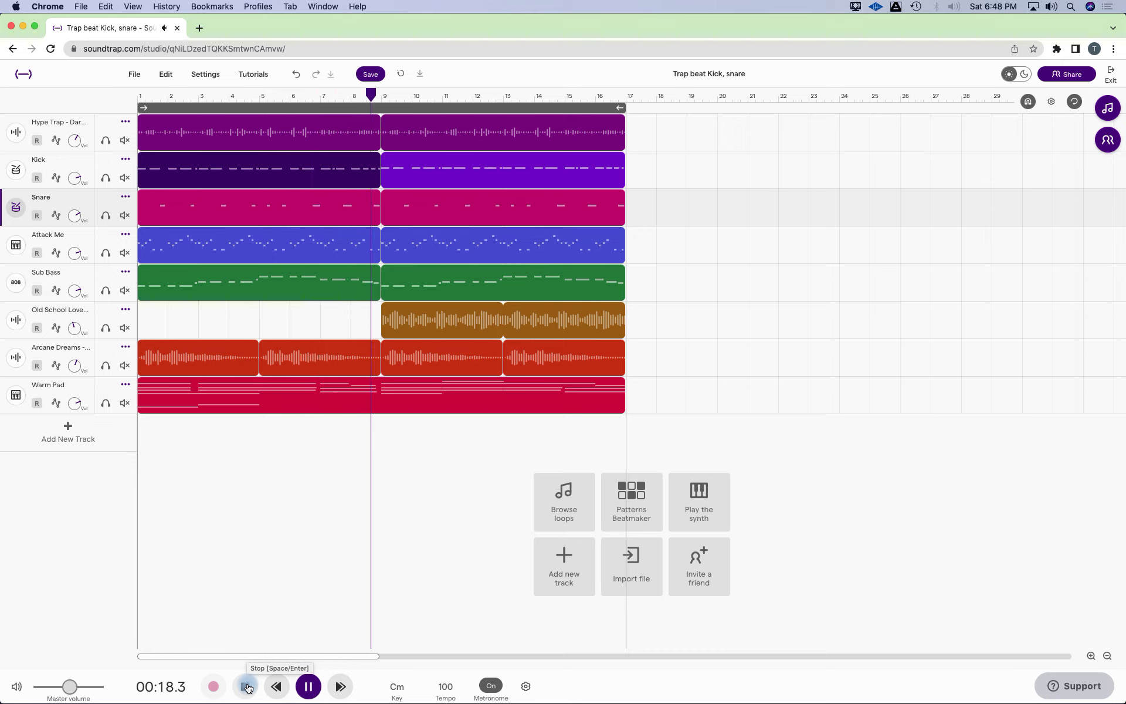
pyautogui.click(248, 687)
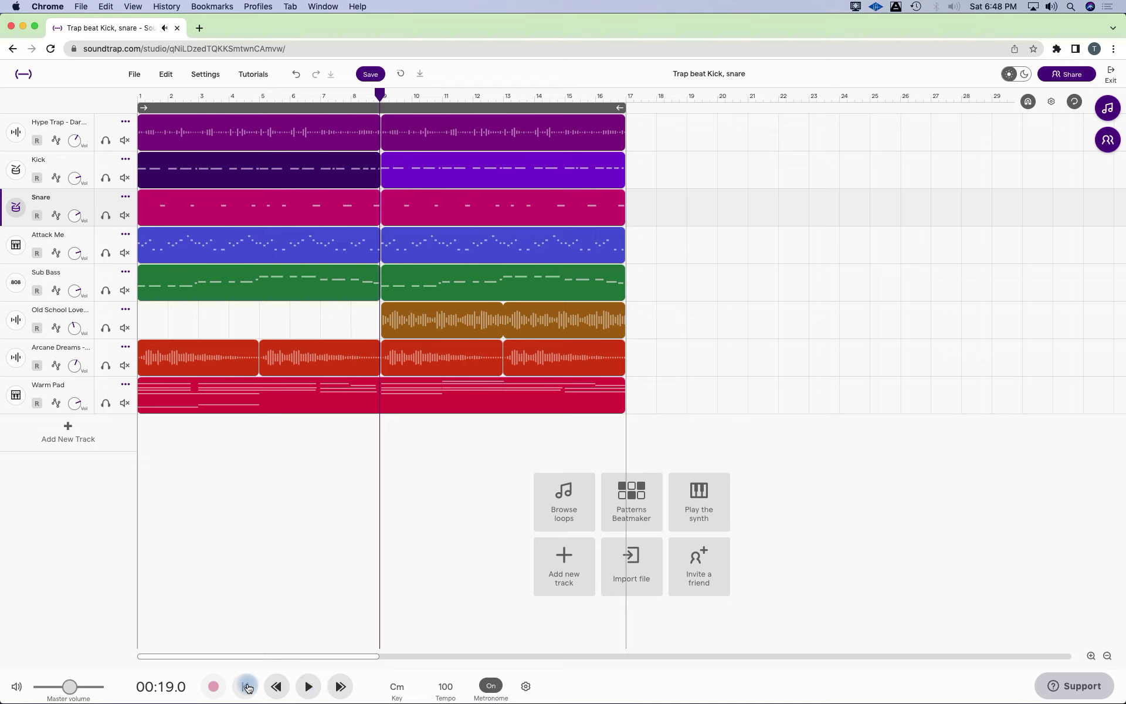
pyautogui.click(248, 687)
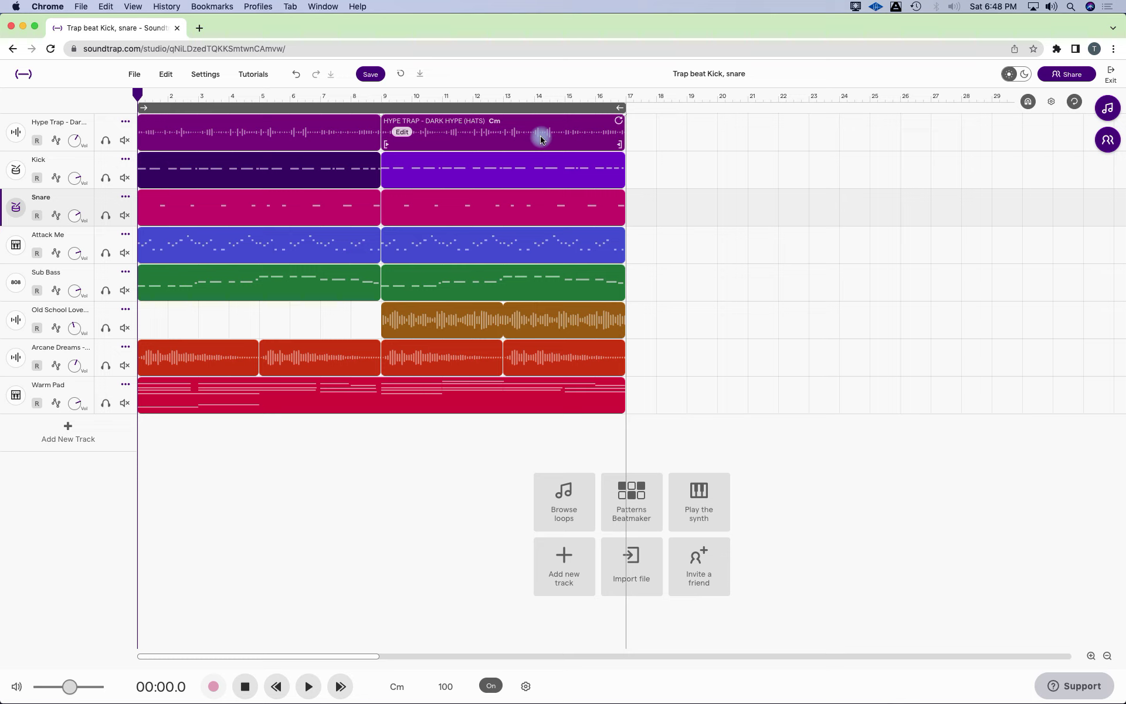
# - Open the Loops browser beside the arrangement, showing vocal loop results
pyautogui.click(1108, 108)
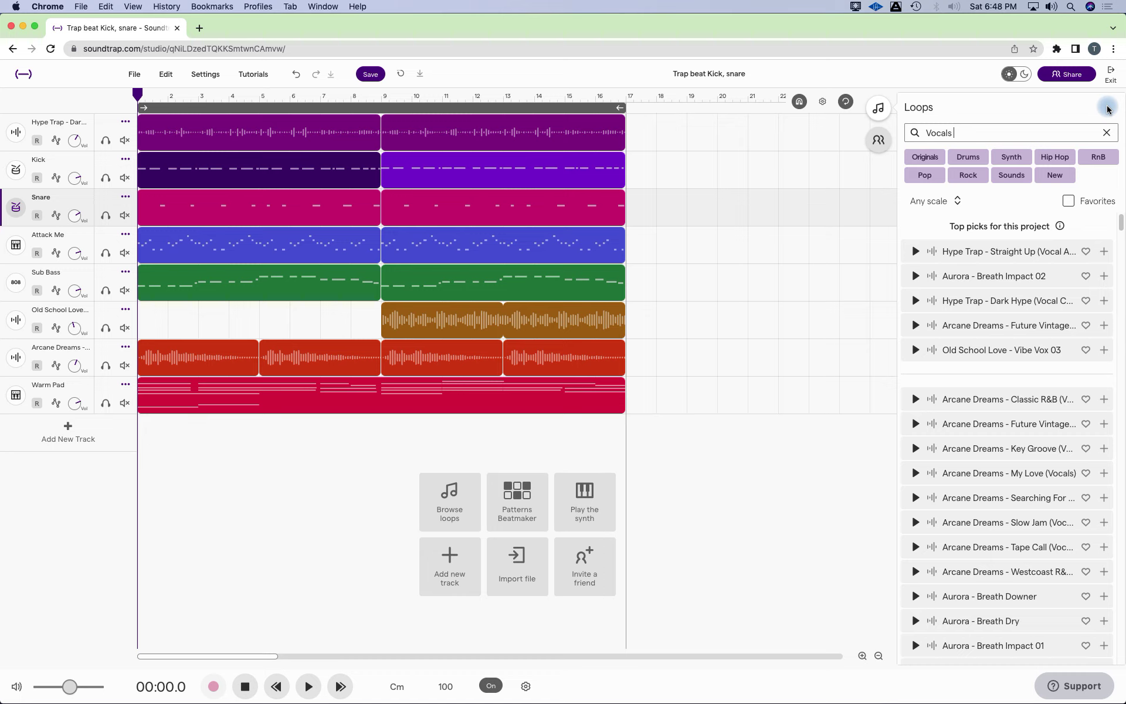
pyautogui.moveTo(238, 393)
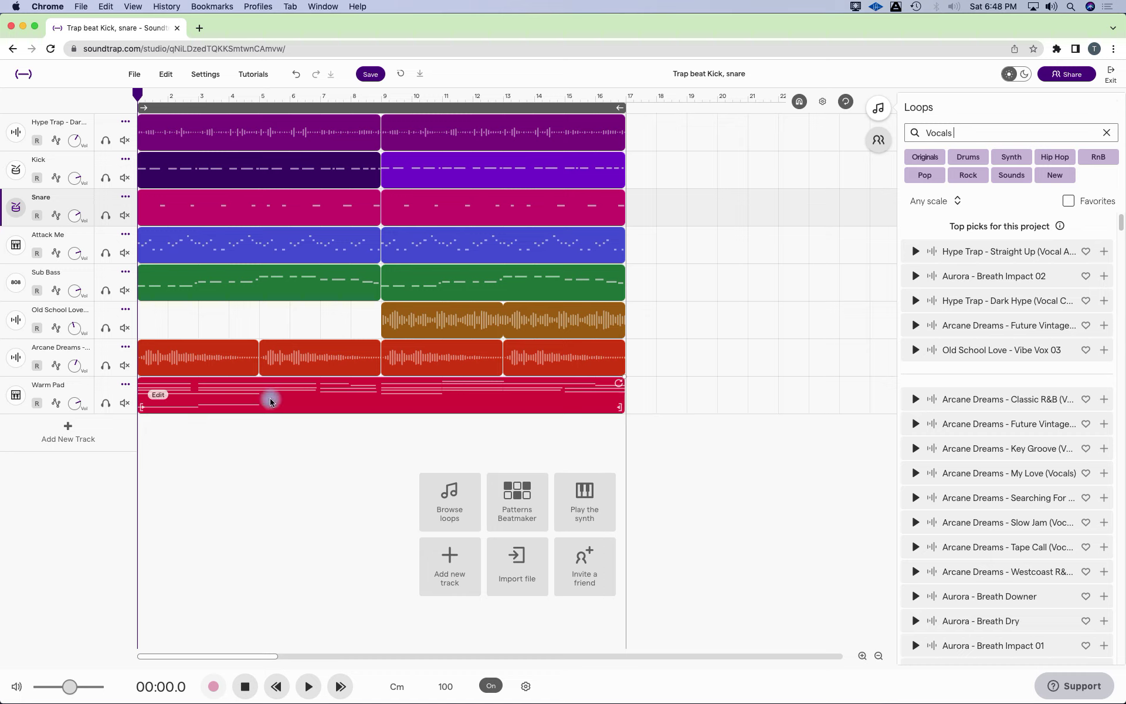